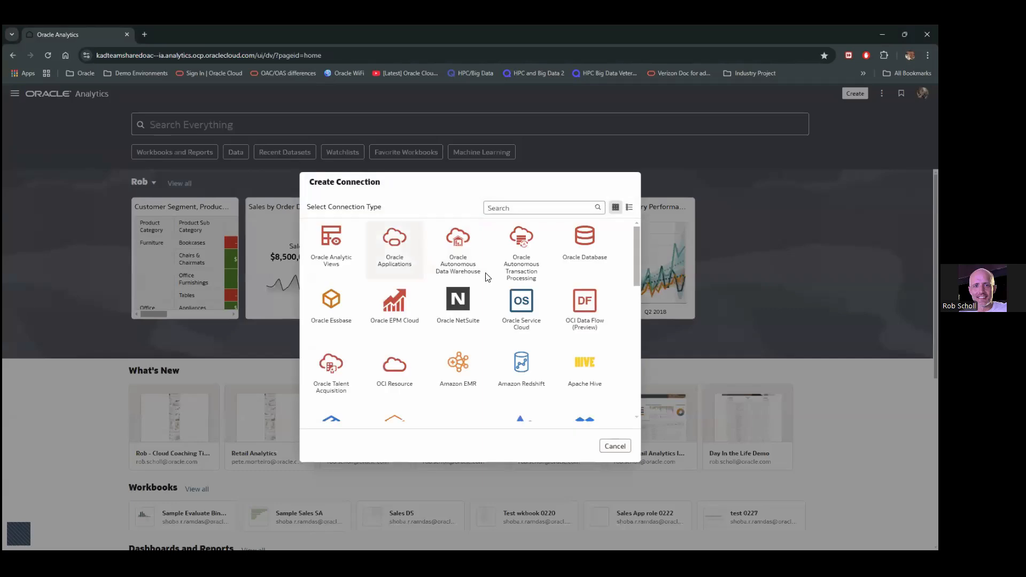
Create an Autonomous Data Warehouse connection 'Cloud Developer Session' with the cwallet.sso wallet, Admin username and password
click(457, 256)
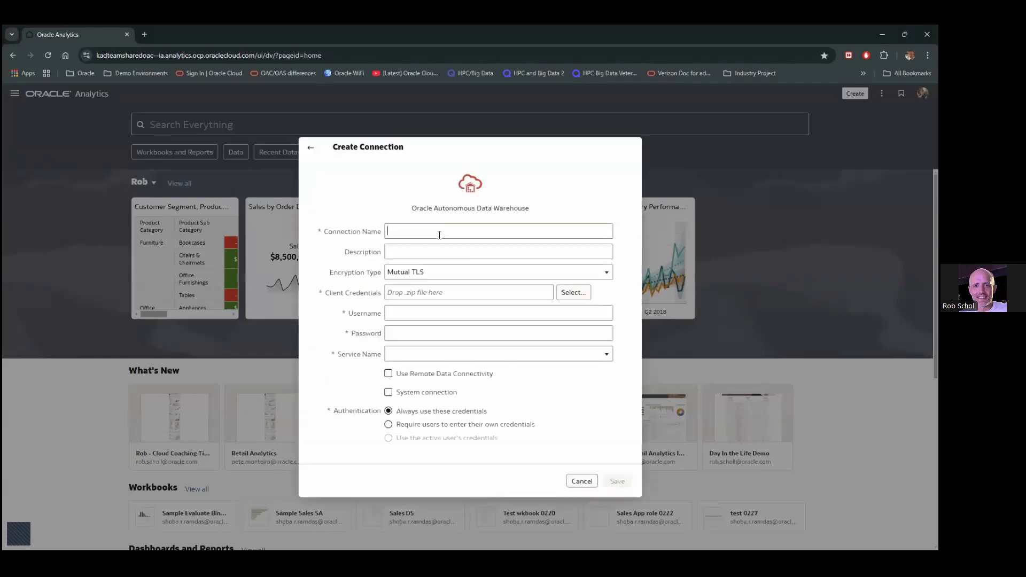
text(Cloud Developer Session)
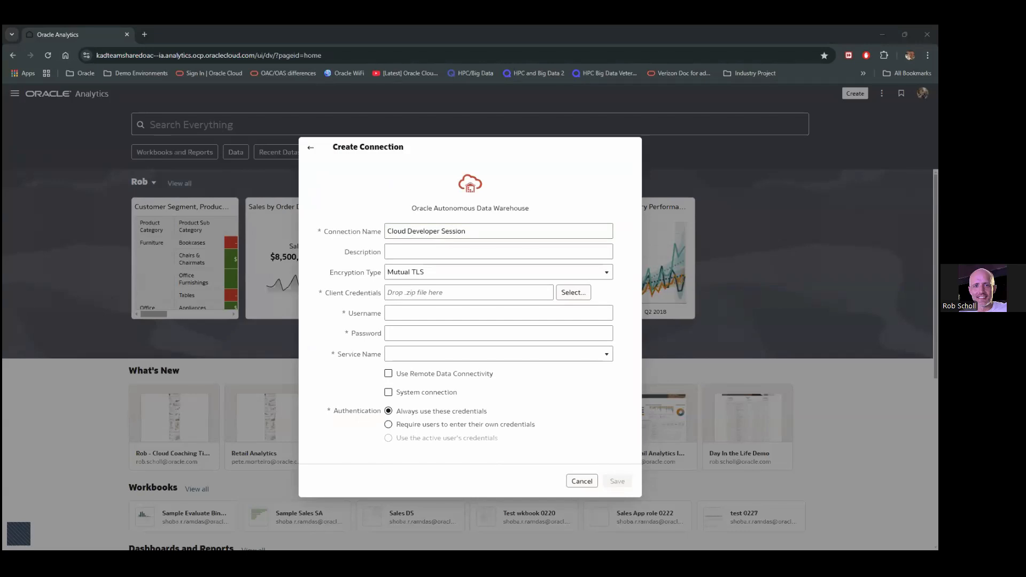
double_click(421, 308)
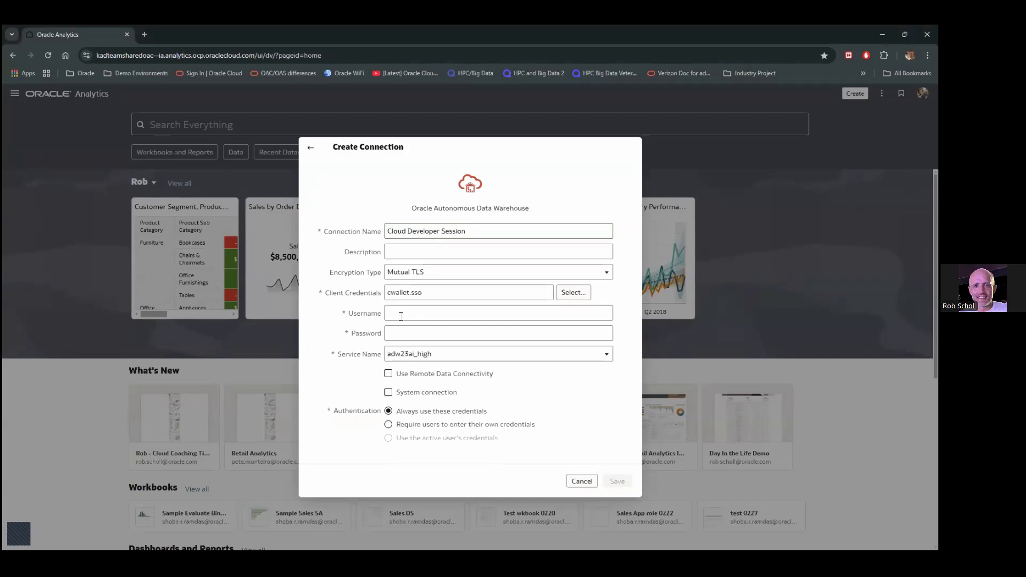
click(401, 314)
text(Admin)
click(431, 328)
text(****************)
click(625, 480)
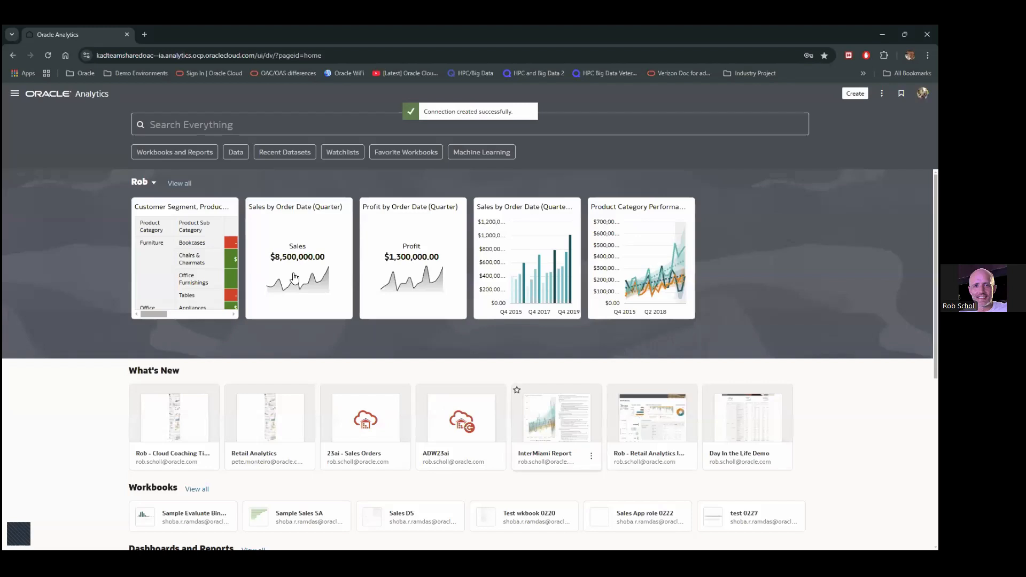
Start a dataset from Cloud Developer Session and add the ADMIN schema's DV_ORDERS table
click(15, 94)
click(40, 175)
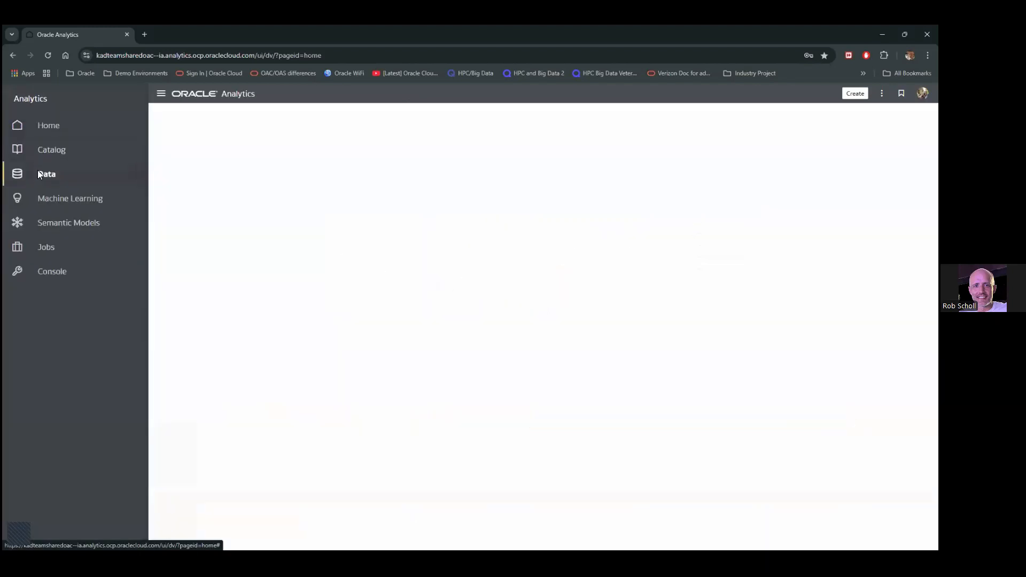
click(63, 119)
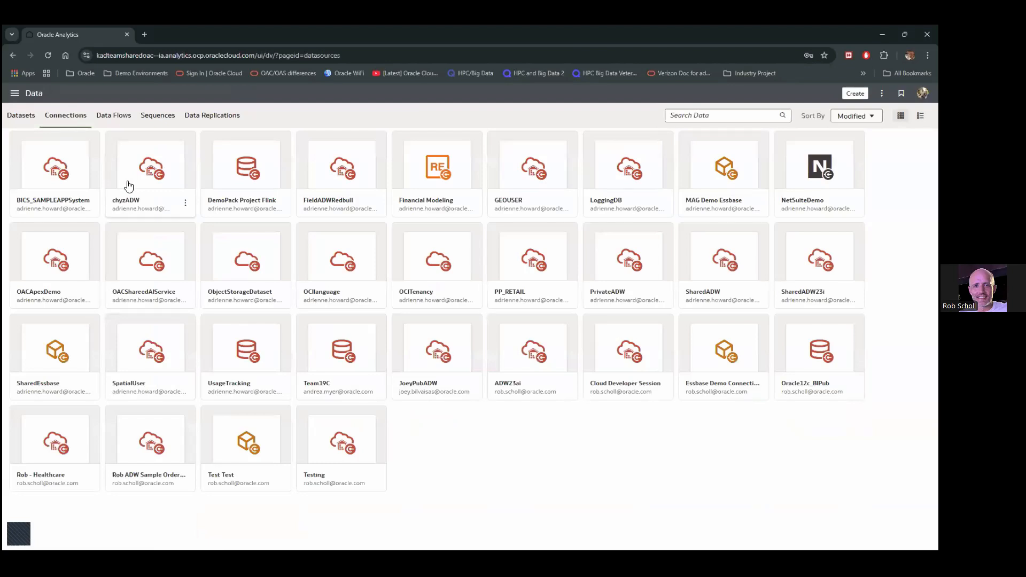
click(639, 368)
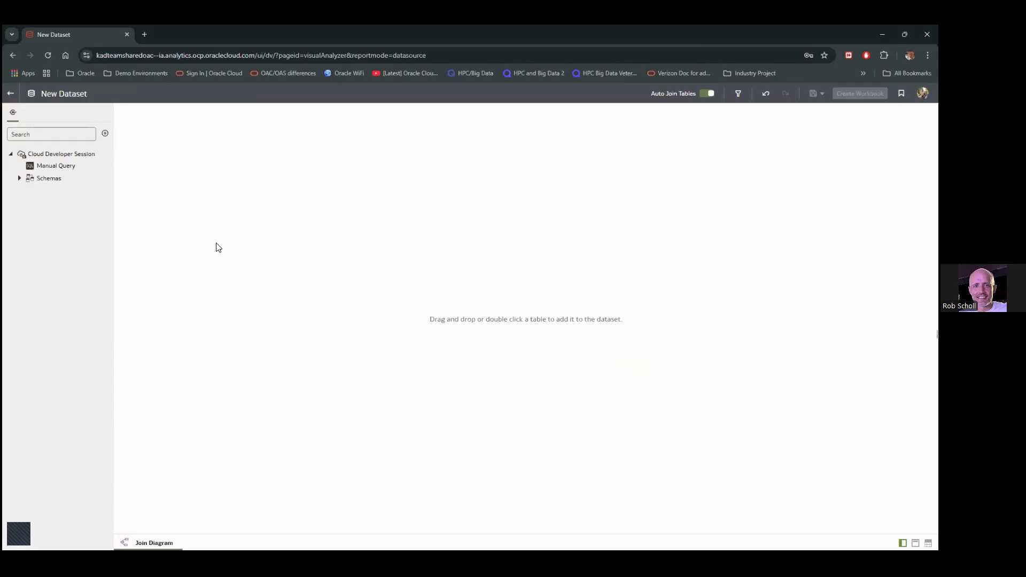
click(19, 178)
click(28, 191)
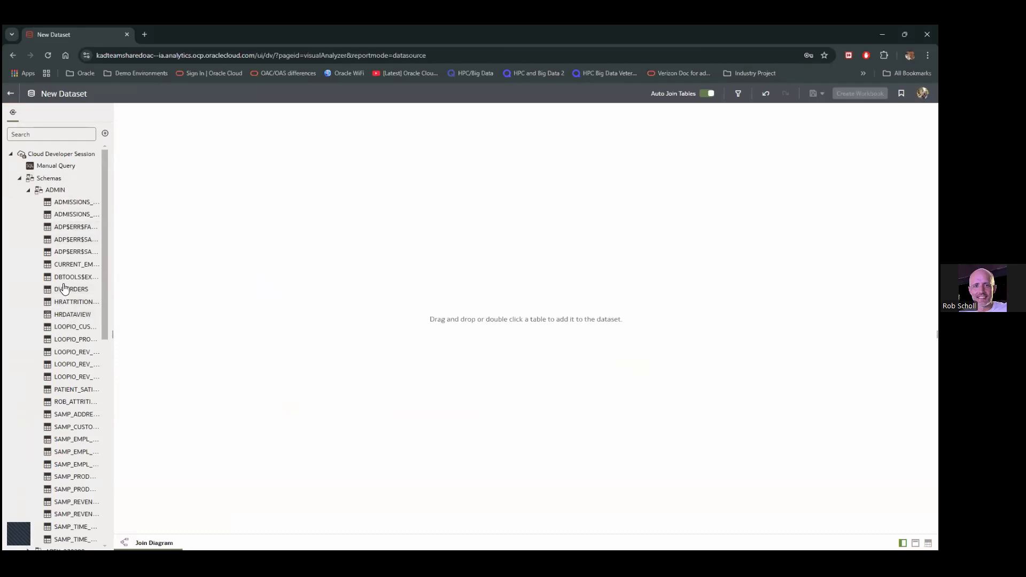
drag(66, 291, 345, 296)
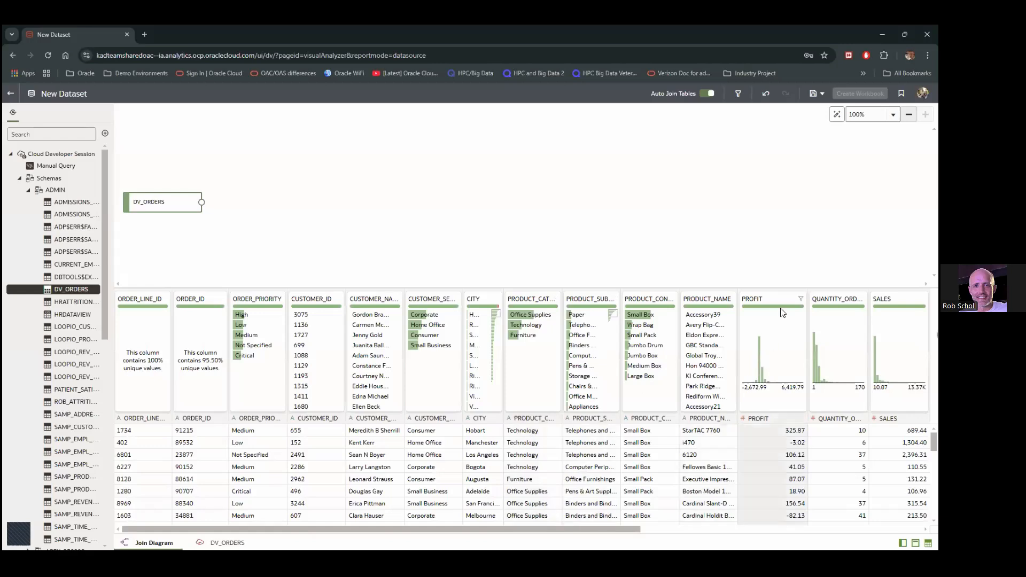
Save the dataset as 'Cloud Developer ADW 23ai' and go back to the Data page
click(824, 95)
click(832, 128)
drag(475, 286, 376, 268)
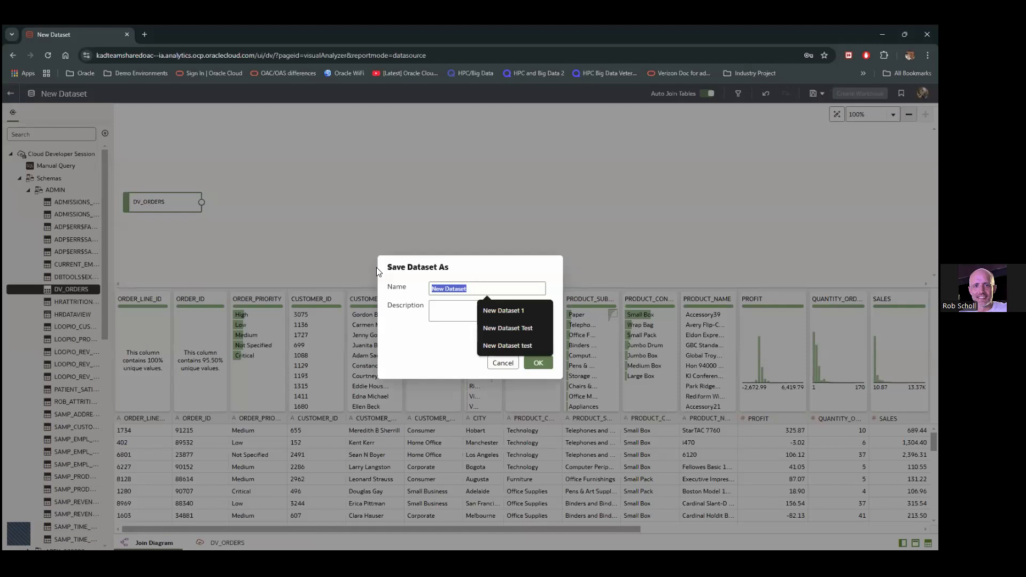
text(Cloud Developer )
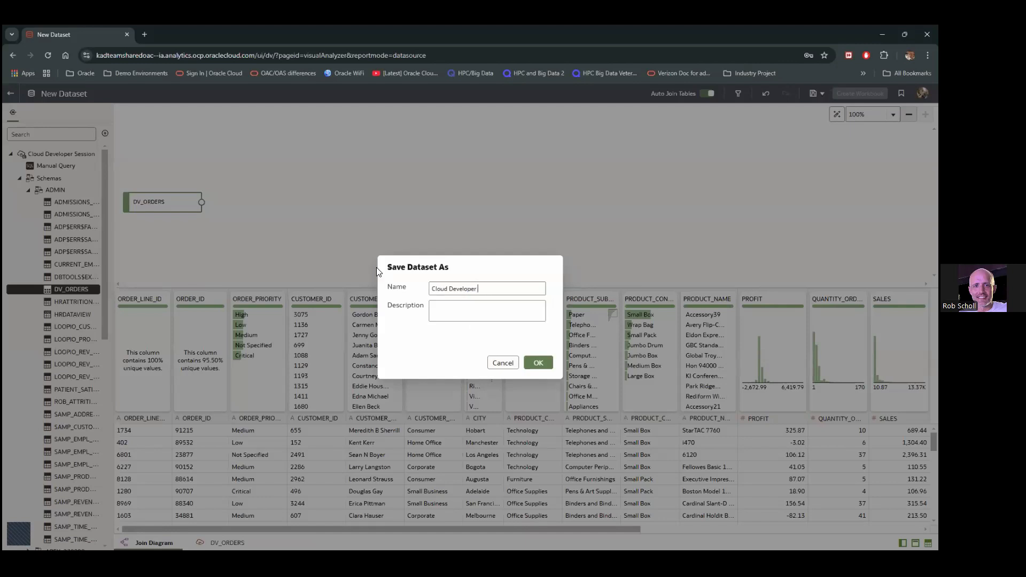
text(ADW 23ai)
click(538, 363)
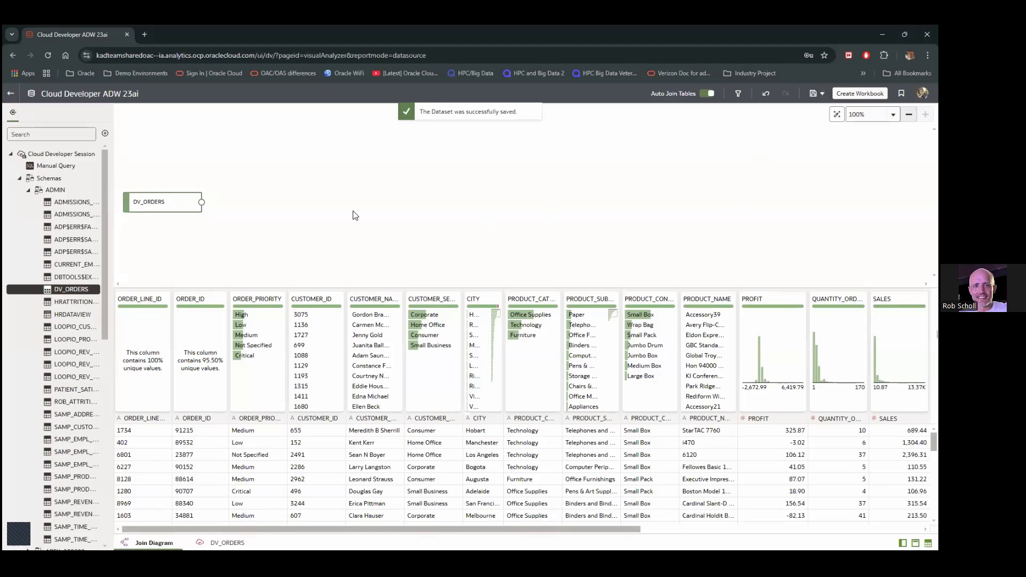
click(8, 95)
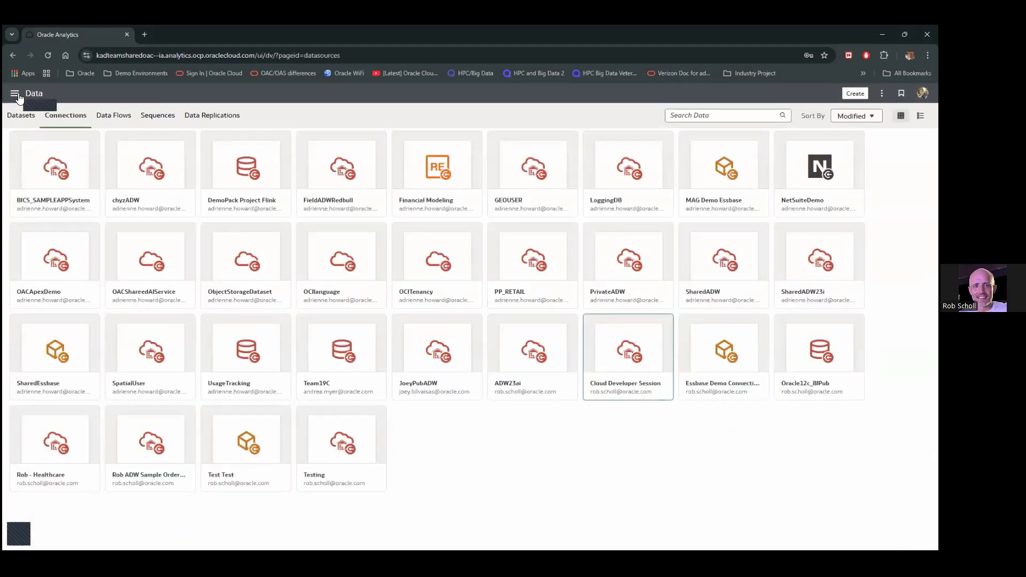
Inspect the Cloud Developer ADW 23ai dataset from the Datasets list
click(16, 95)
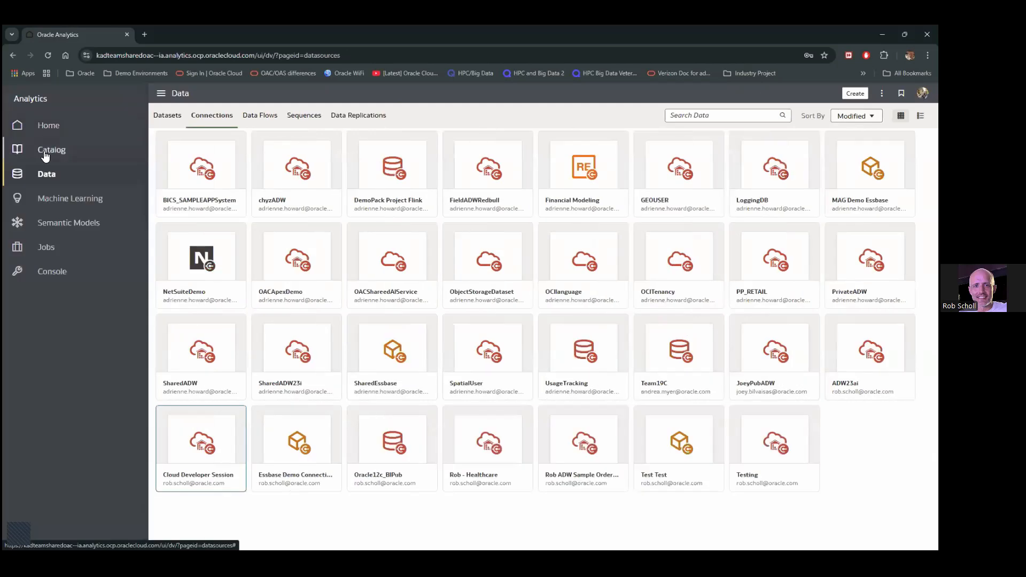
click(171, 113)
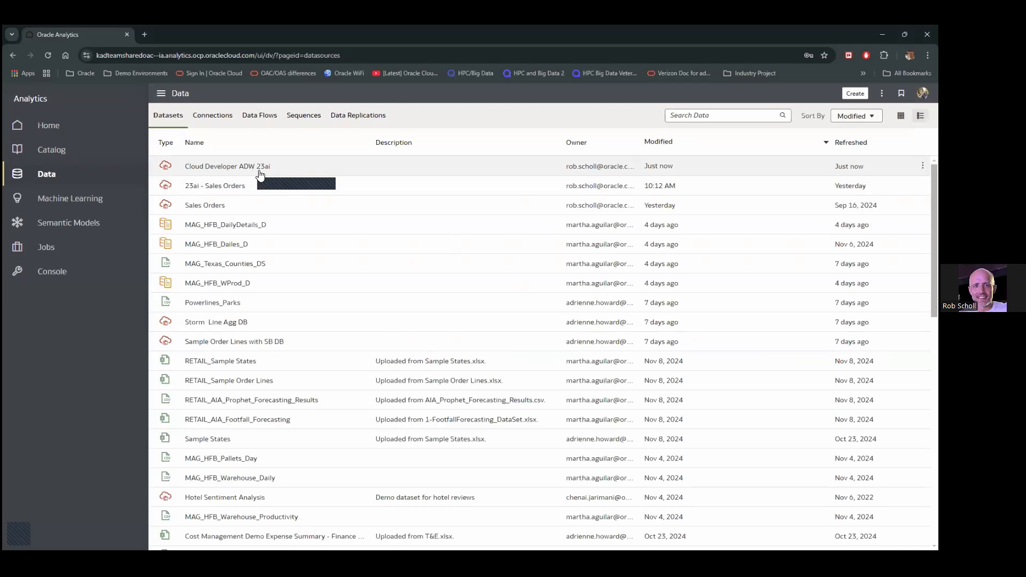
click(922, 166)
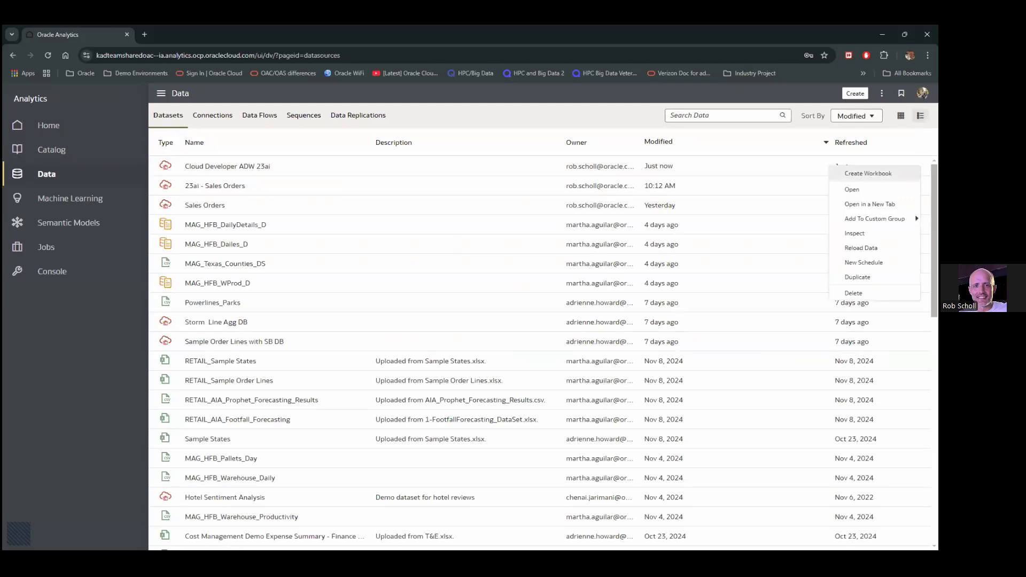
click(856, 231)
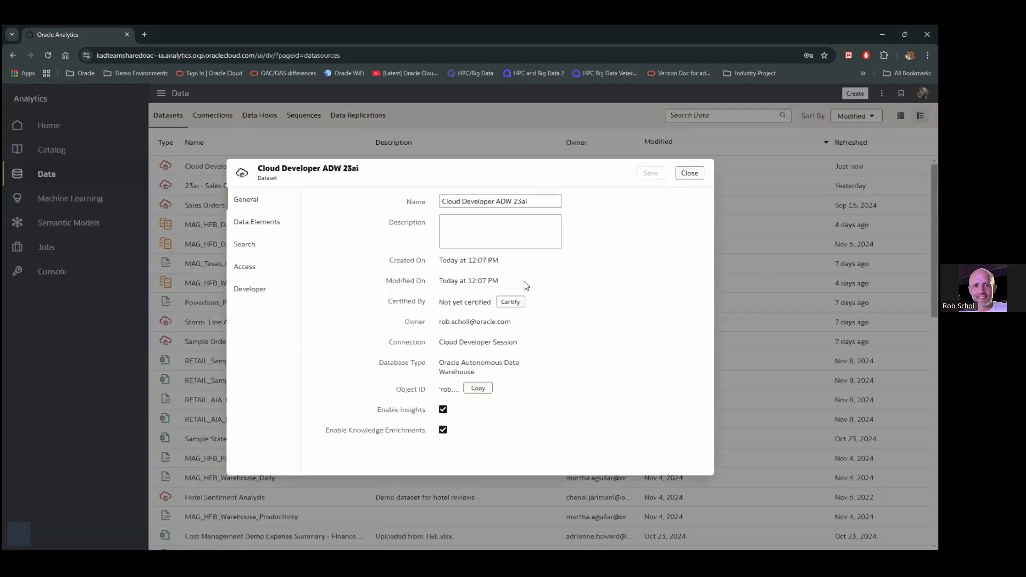
Index the dataset for Assistant and Homepage Ask, adding synonyms 'all segments' and 'segment'
click(254, 246)
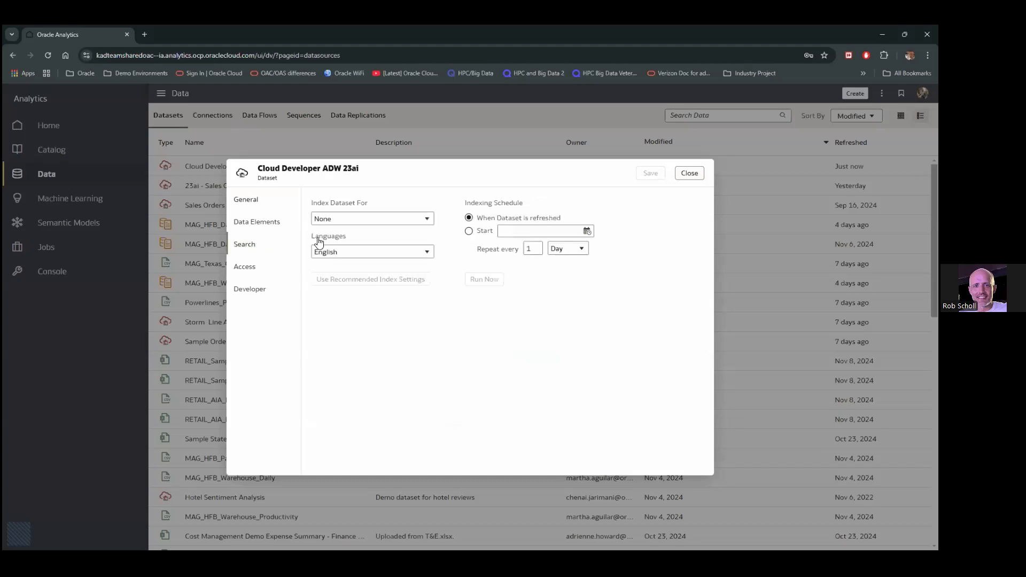
click(370, 220)
click(361, 248)
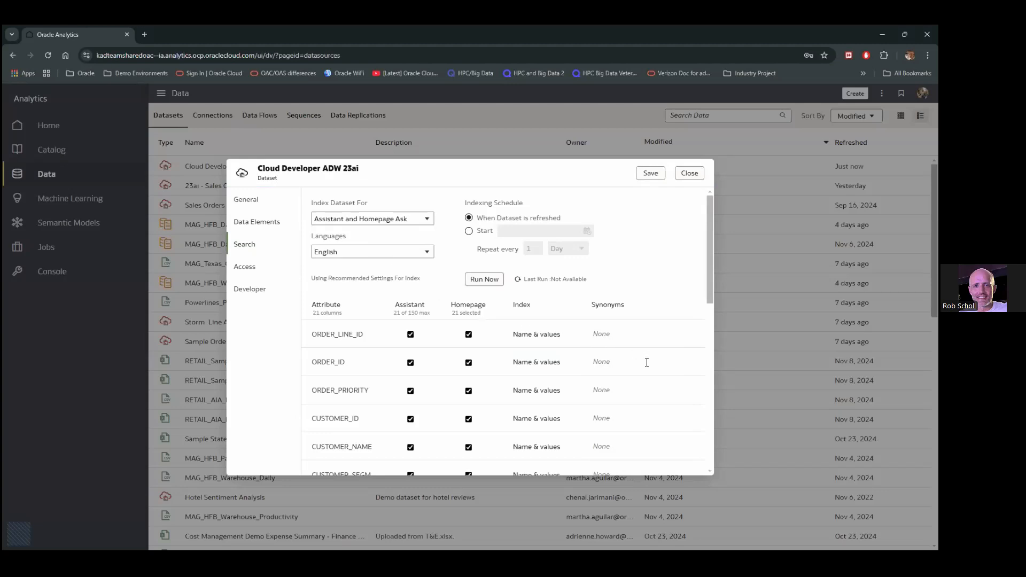
scroll(641, 363, down, 2)
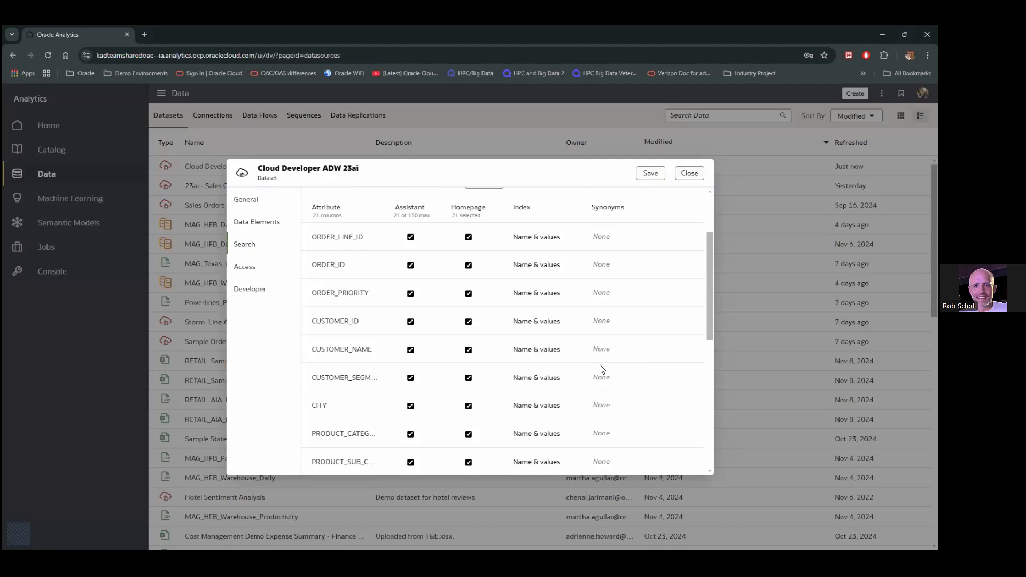
text(all segments)
key(Return)
text(segment)
key(Return)
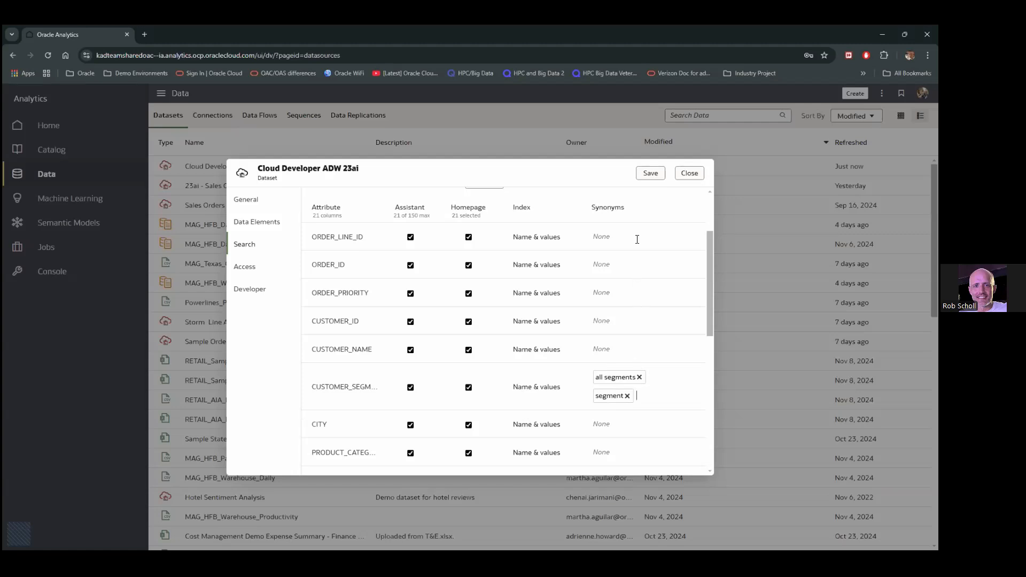
Save the search settings and run indexing now
click(653, 174)
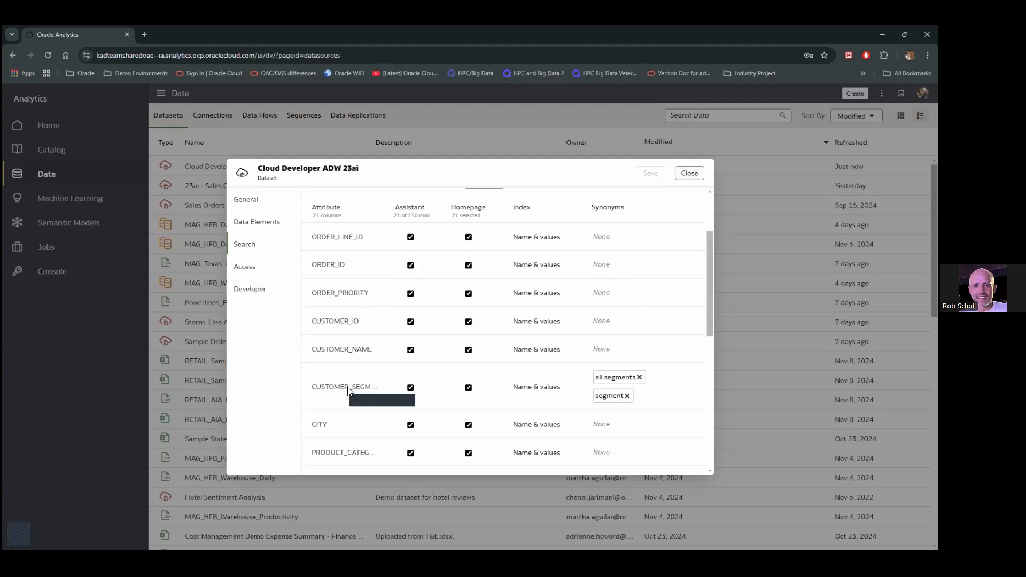
scroll(688, 223, up, 3)
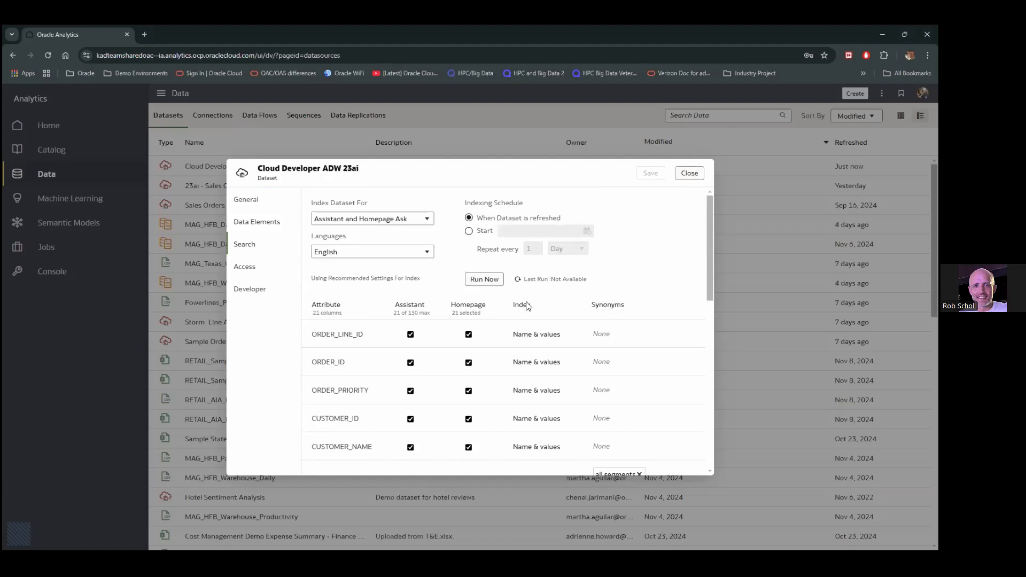
click(484, 282)
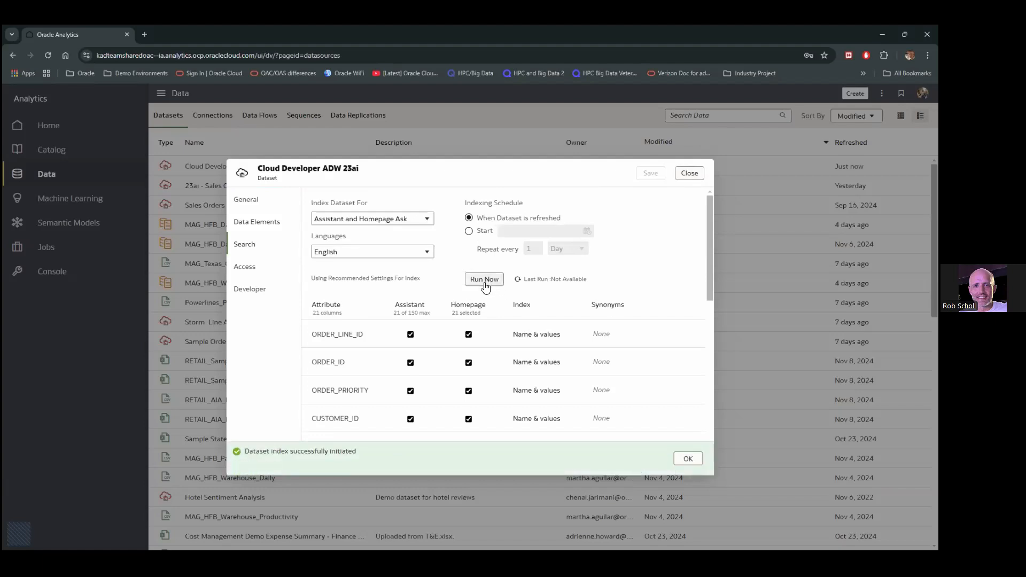
click(690, 462)
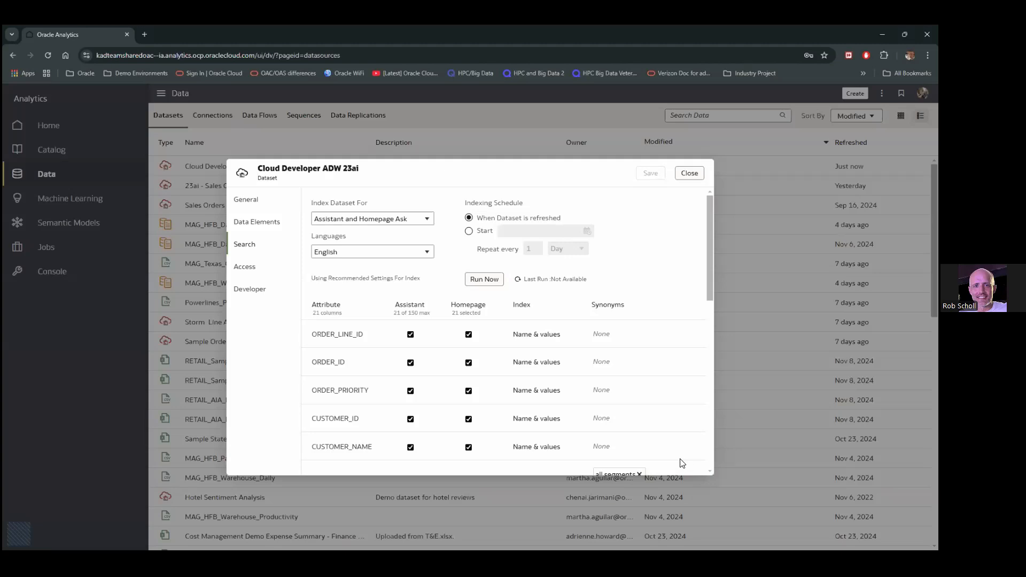
Close the dataset properties and return to the Home page
click(686, 174)
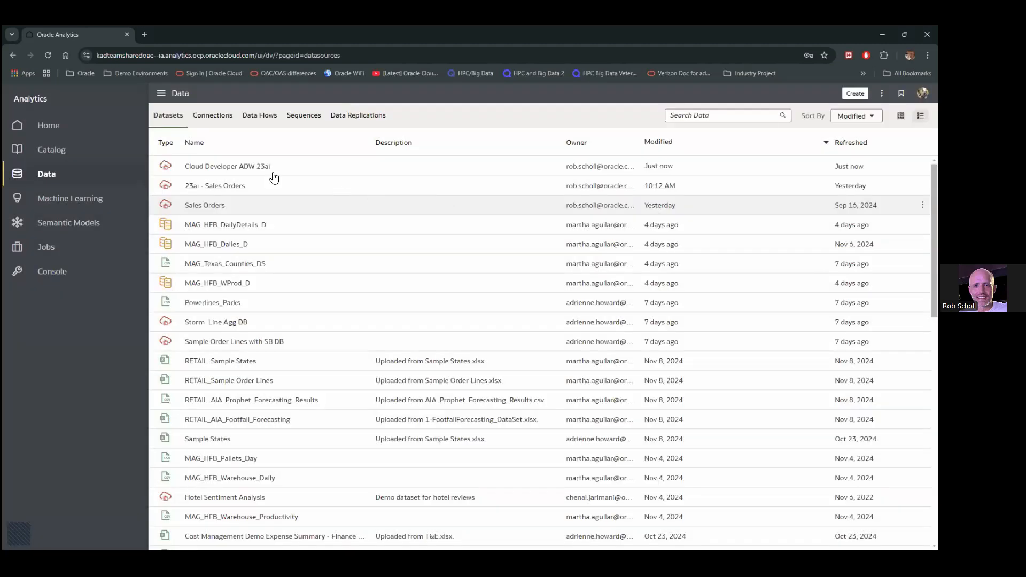
click(38, 125)
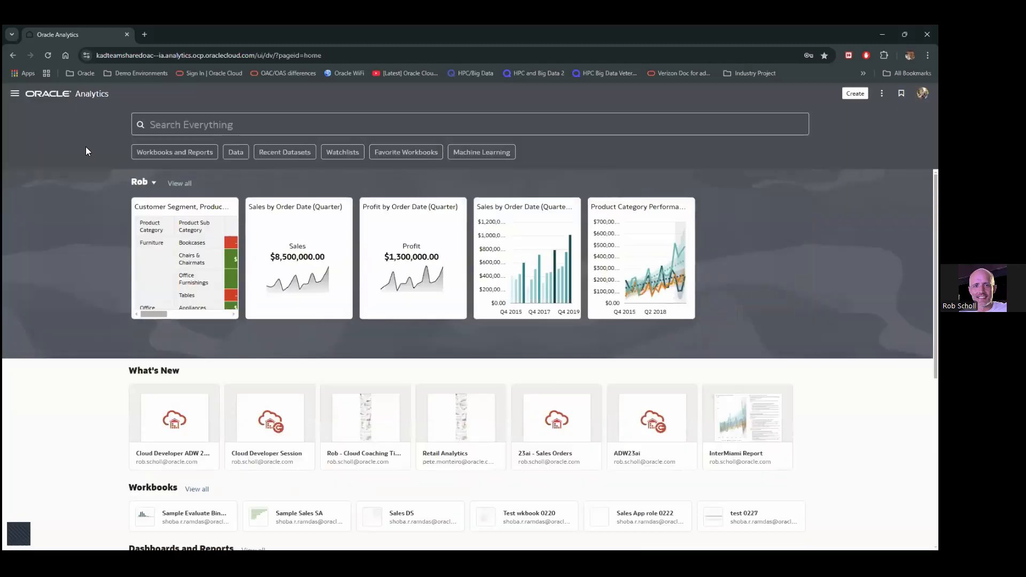
Ask 'What is the sales and profit by city and all segments' in the home search bar
click(206, 130)
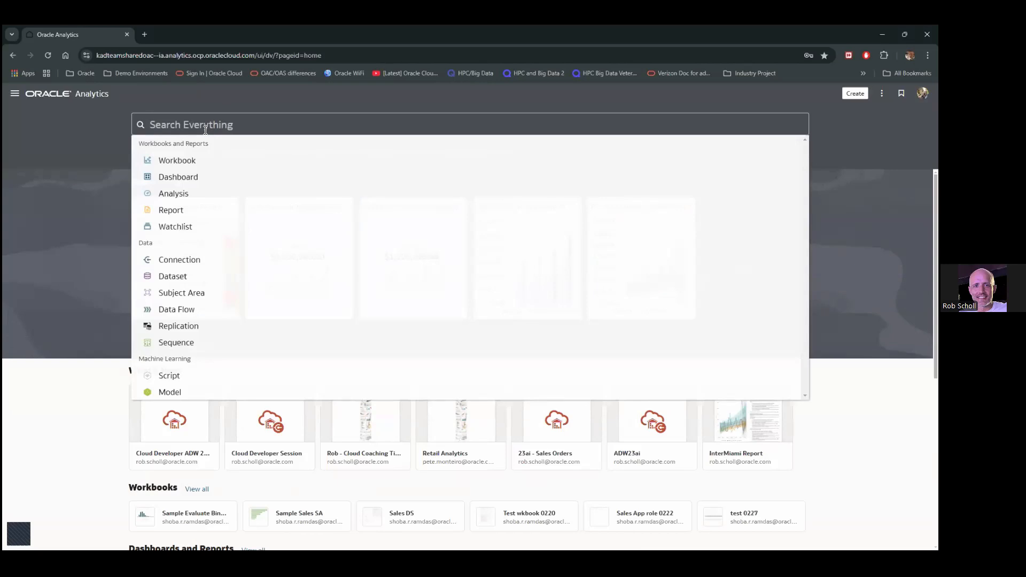
text(What is the )
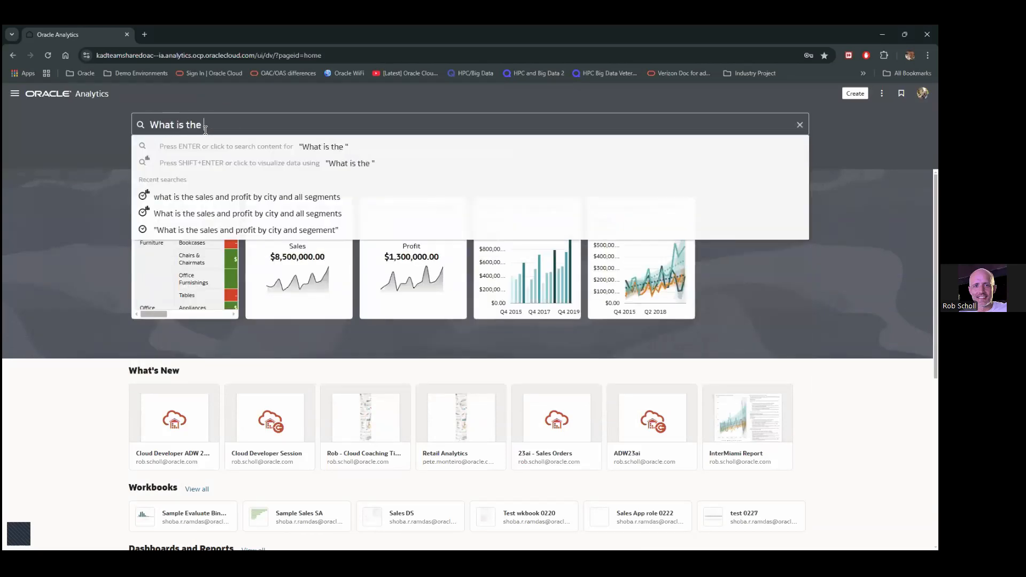
text(sales and profit by )
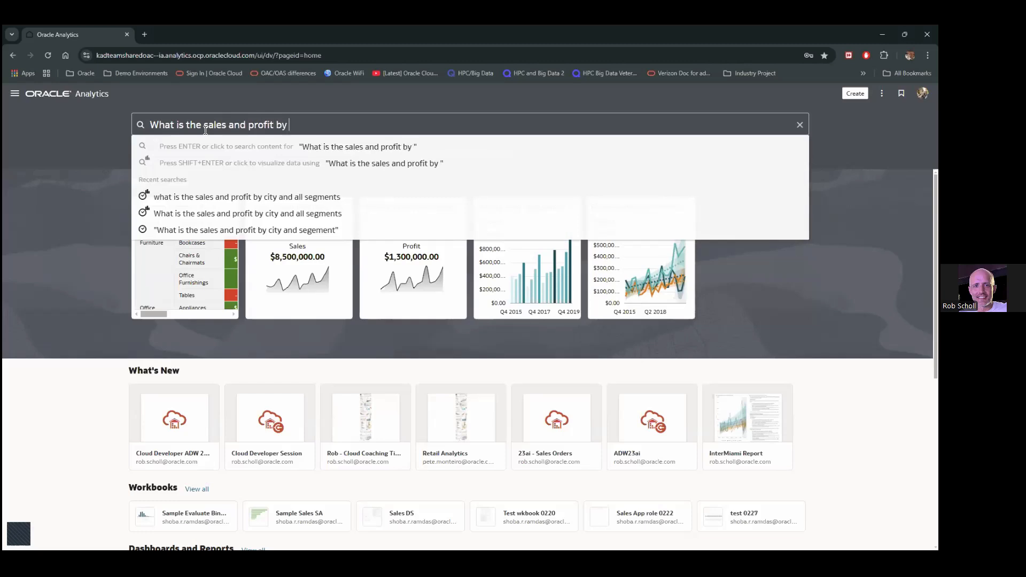
text(city and all segments)
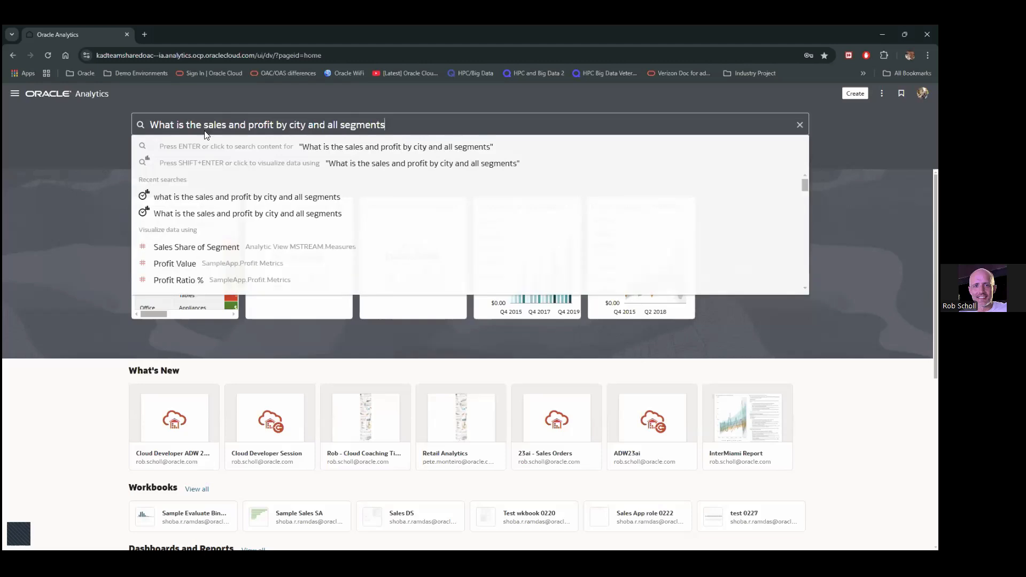
key(Return)
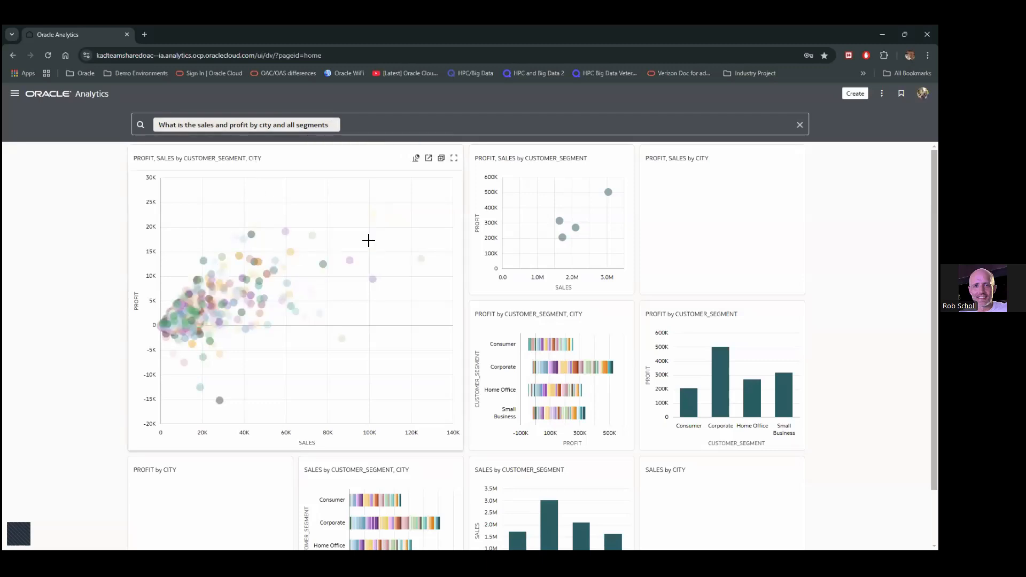
Open the PROFIT, SALES by CUSTOMER_SEGMENT, CITY scatter chart in a new workbook
scroll(519, 216, down, 1)
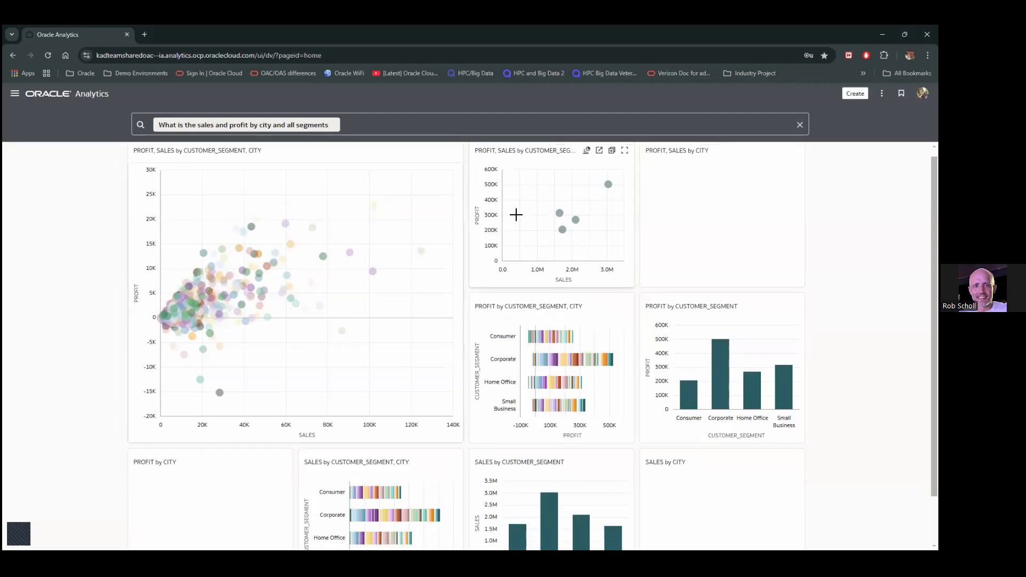
scroll(548, 216, up, 1)
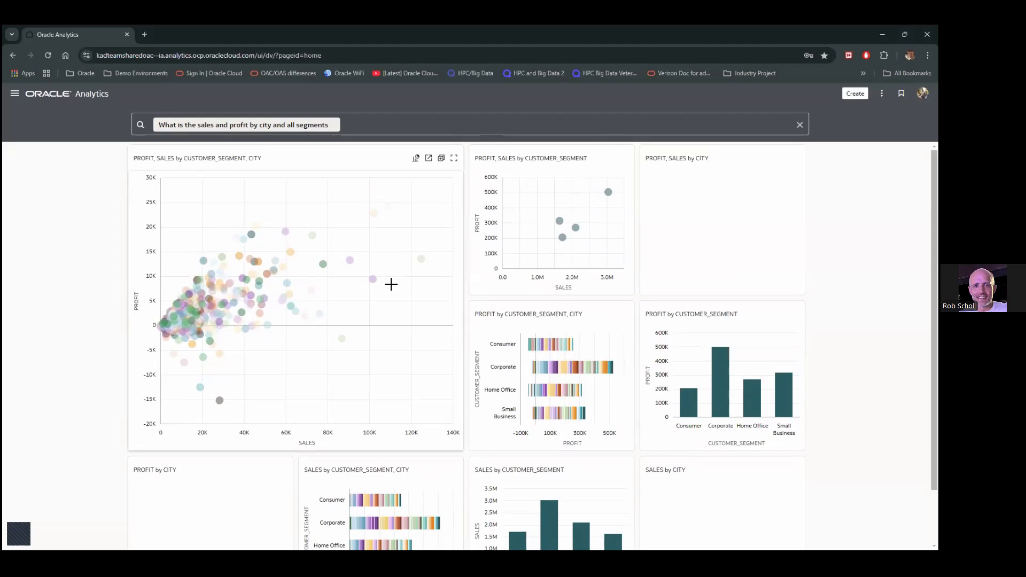
click(428, 160)
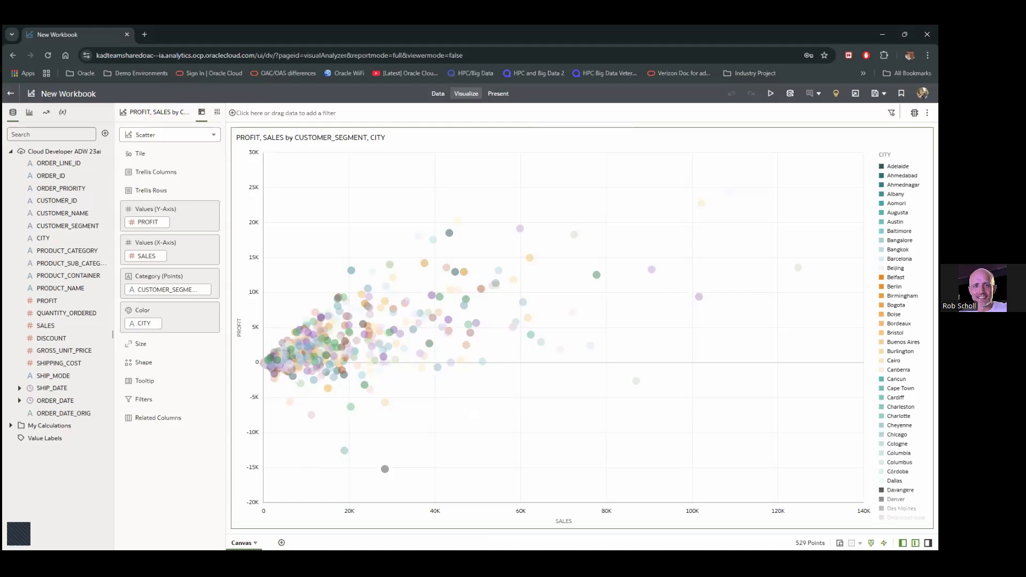
Rename the canvas to 'NLQ Report'
click(255, 543)
click(290, 441)
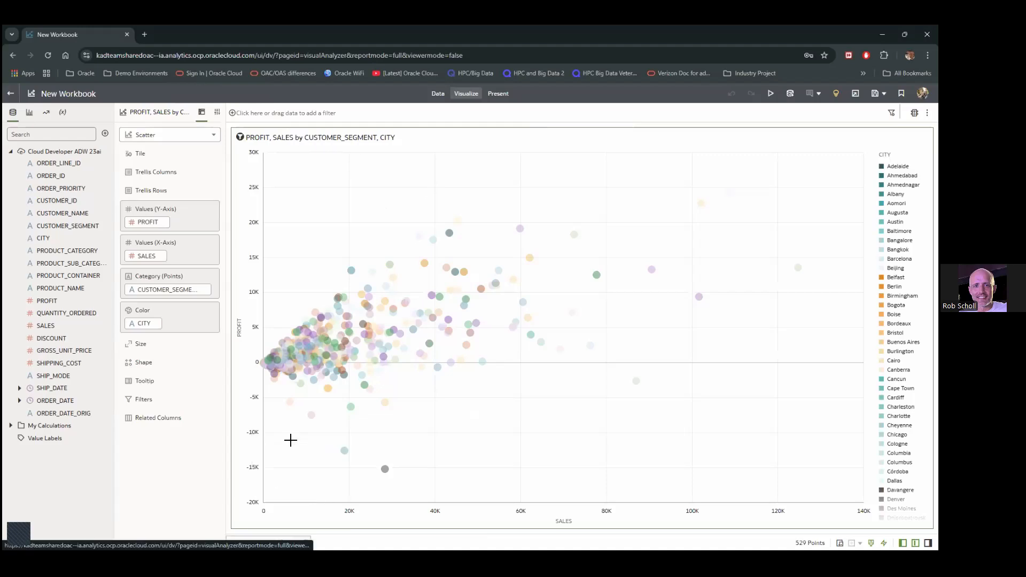
text(N)
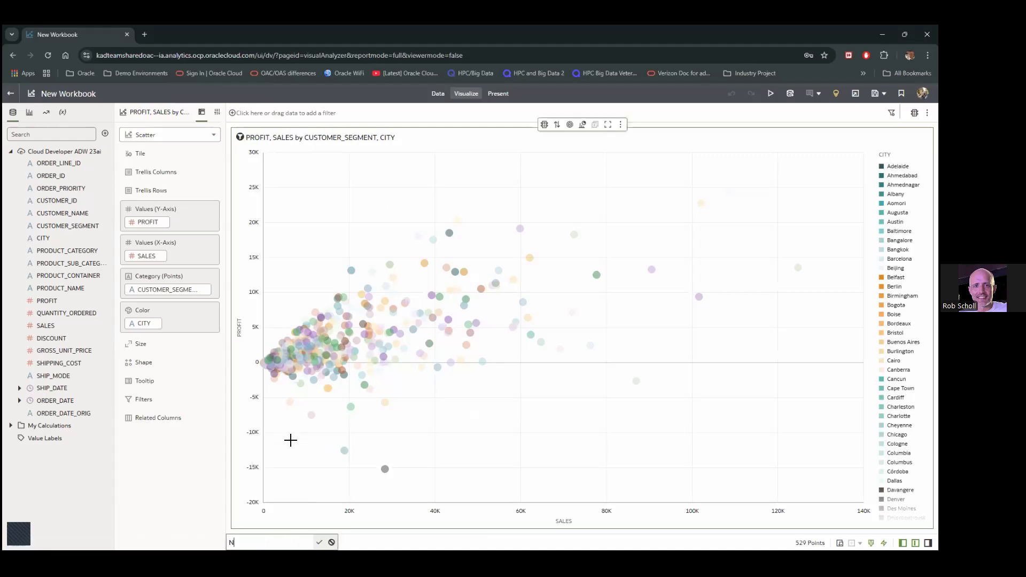
text(LQ Report)
key(Return)
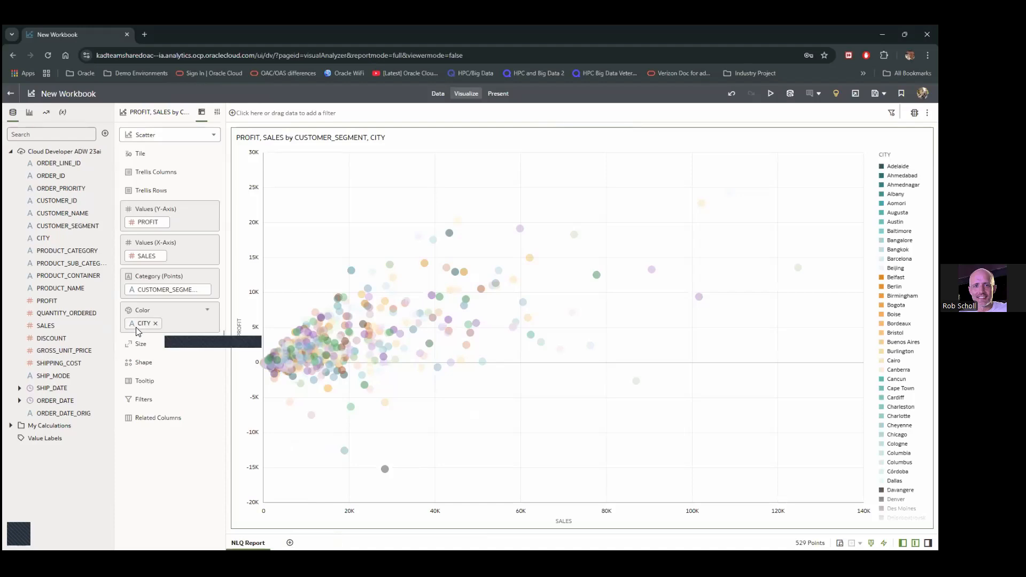
Make CITY the point category, put SALES on the Y-axis, and select a region of points
drag(139, 327, 141, 291)
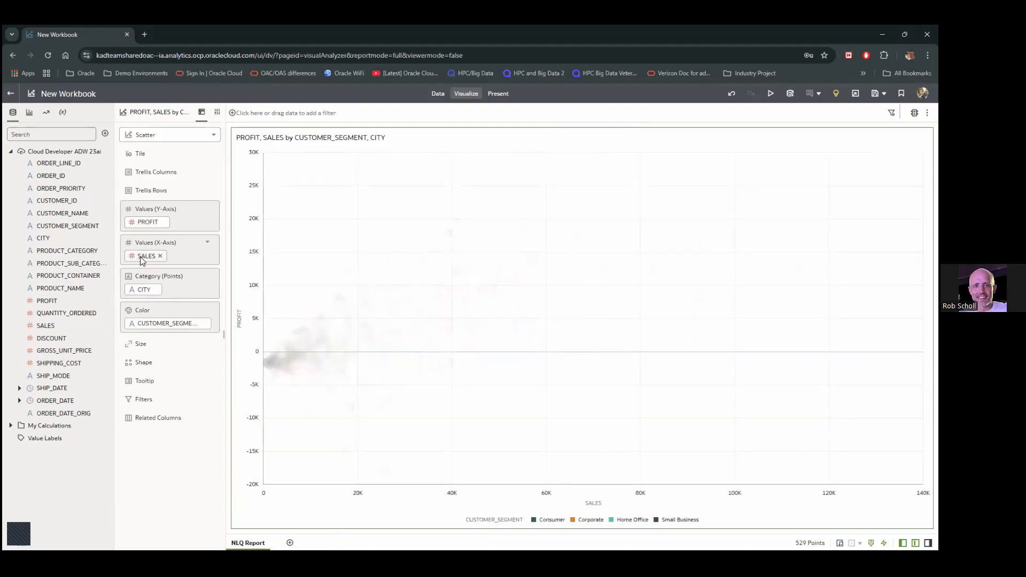
drag(147, 256, 146, 223)
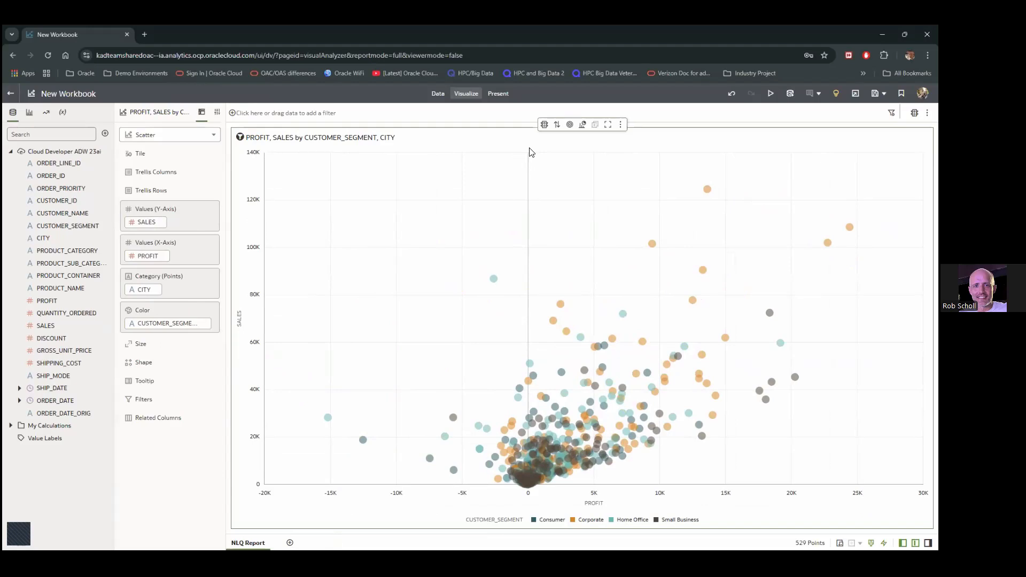
drag(527, 153, 917, 484)
Keep only the selected points, narrowing the scatter to 428 points
right_click(843, 460)
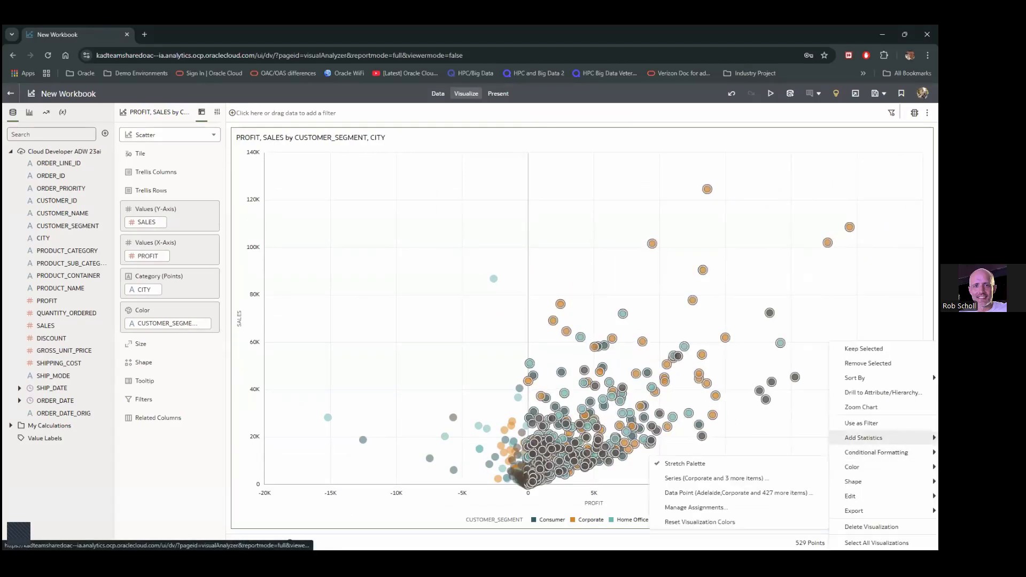
mouse_move(863, 437)
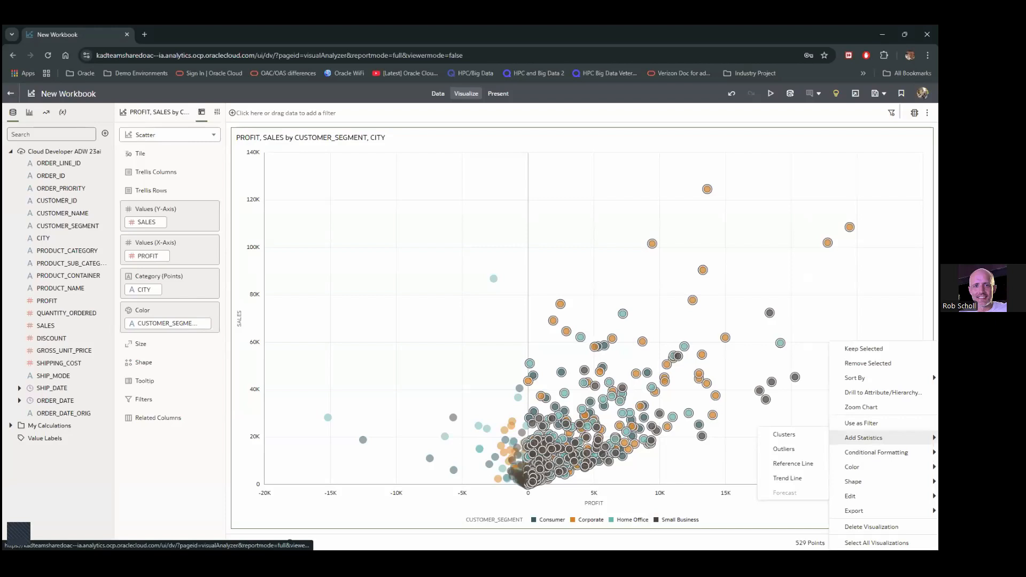
click(862, 349)
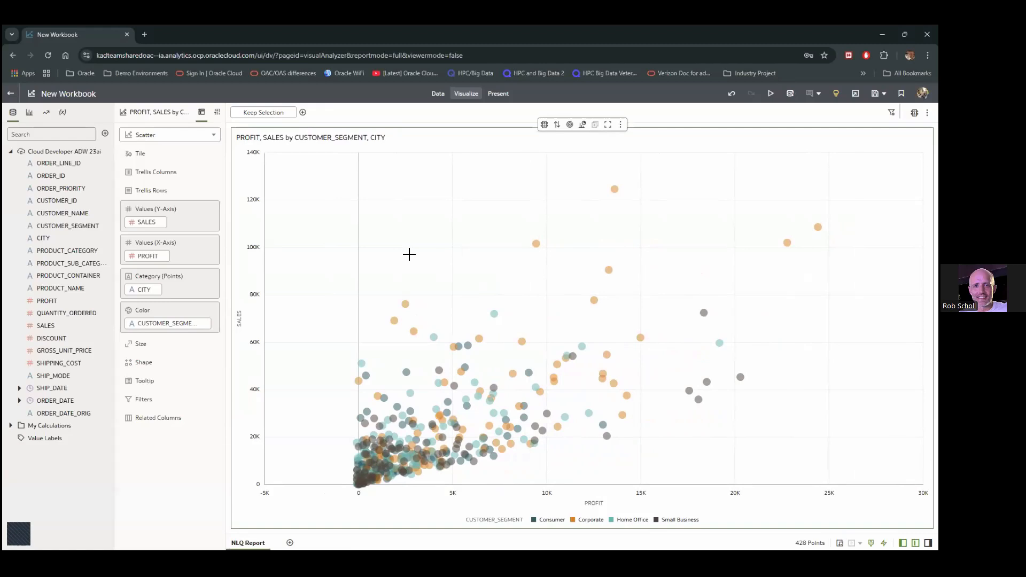
Run Explain PROFIT on the PROFIT column to see its histogram and summary facts
right_click(45, 306)
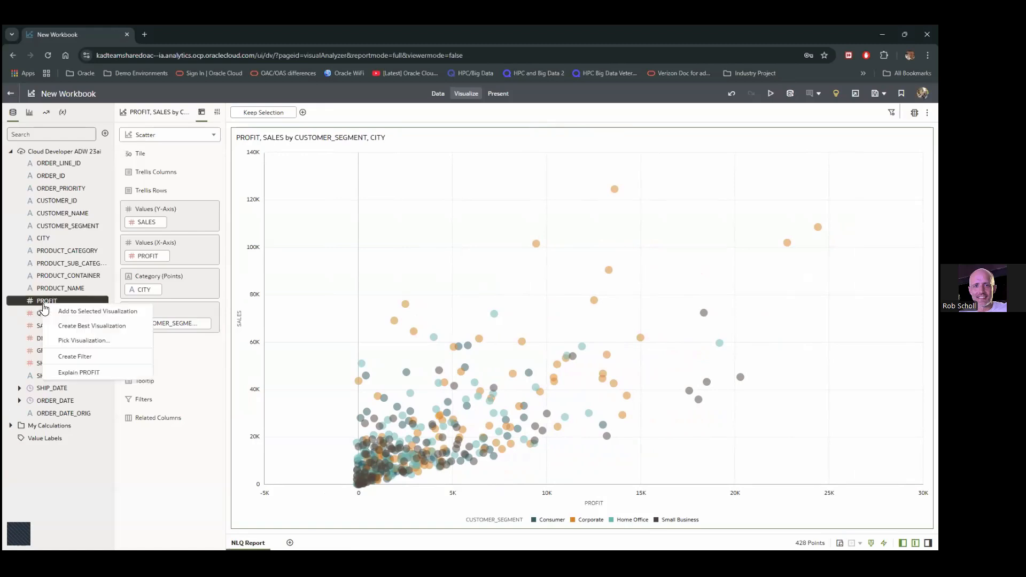
click(98, 373)
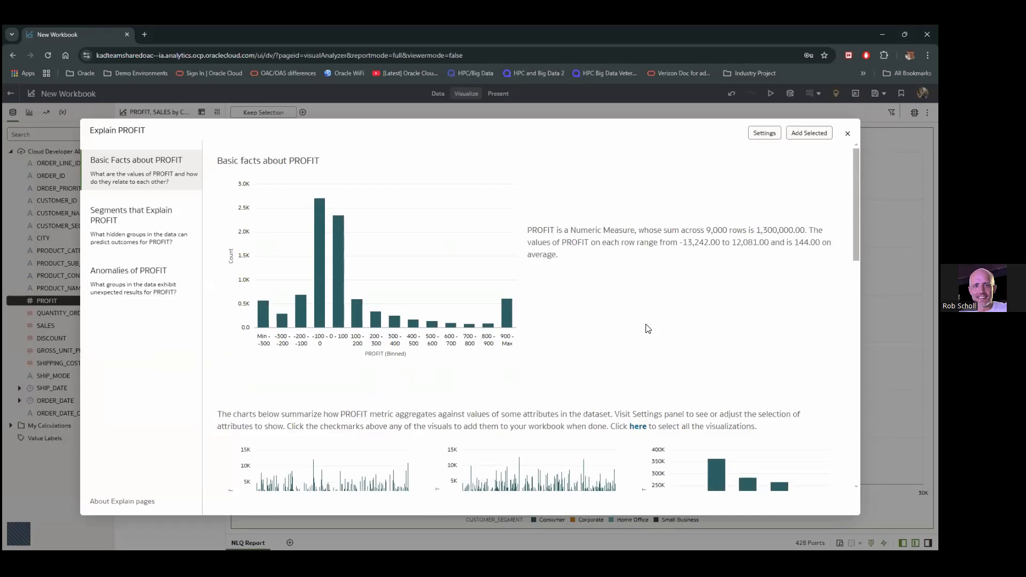
Add the PROFIT charts by CITY, PRODUCT_CATEGORY, PRODUCT_SUB_CATEGORY and SHIP_MODE to a new canvas
scroll(628, 315, down, 2)
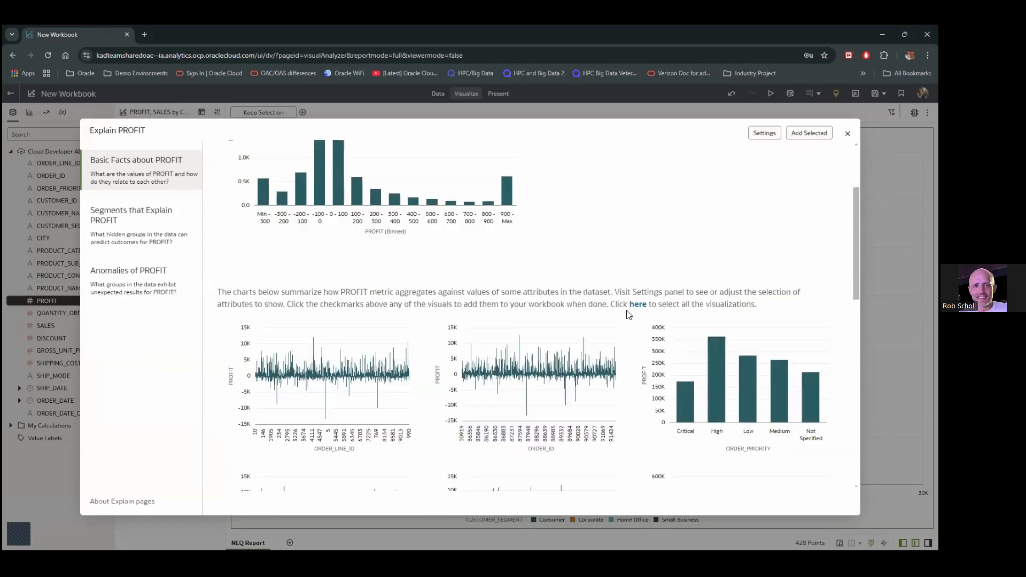
scroll(628, 314, down, 2)
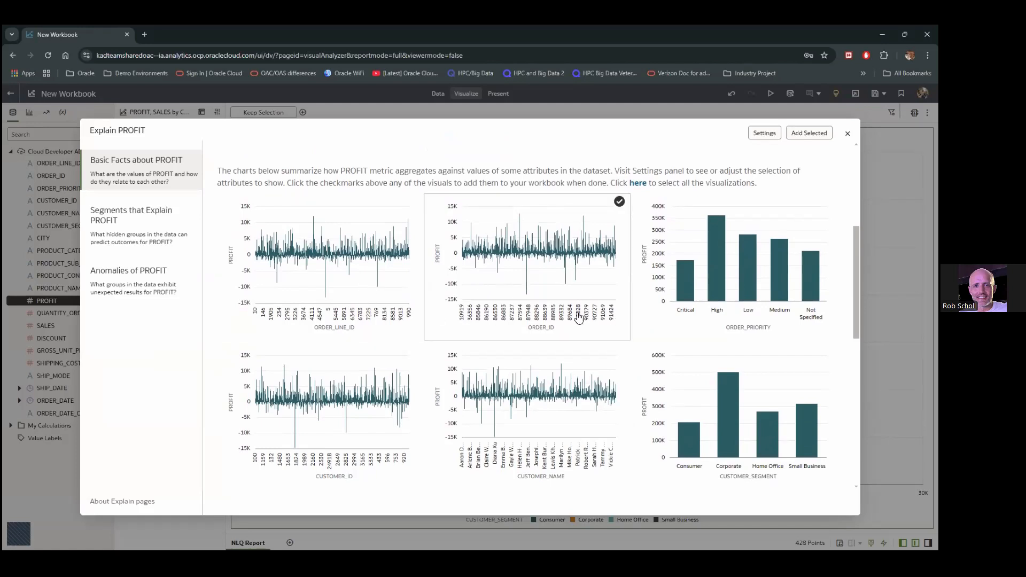
scroll(713, 321, down, 4)
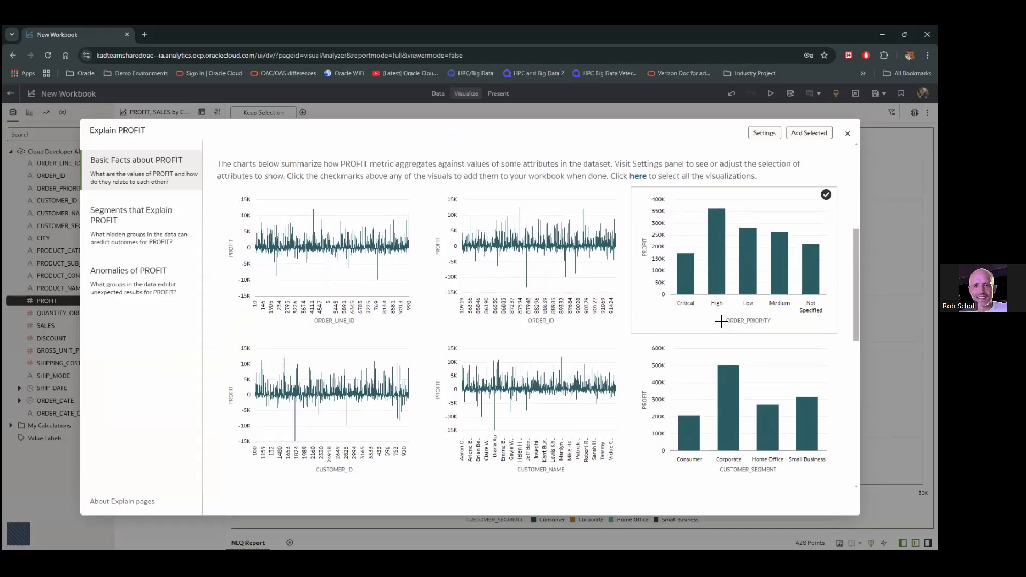
scroll(713, 321, down, 1)
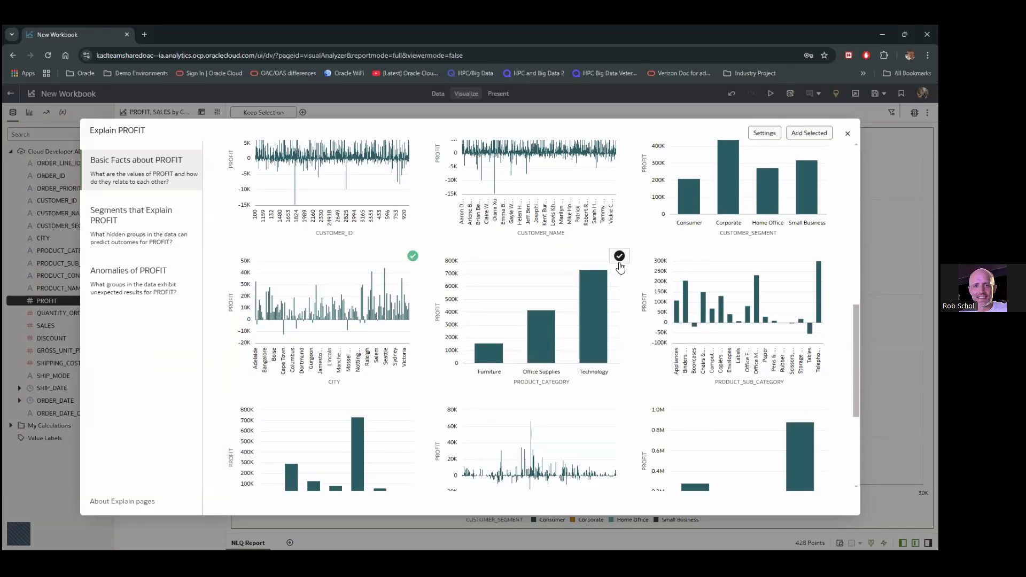
click(620, 259)
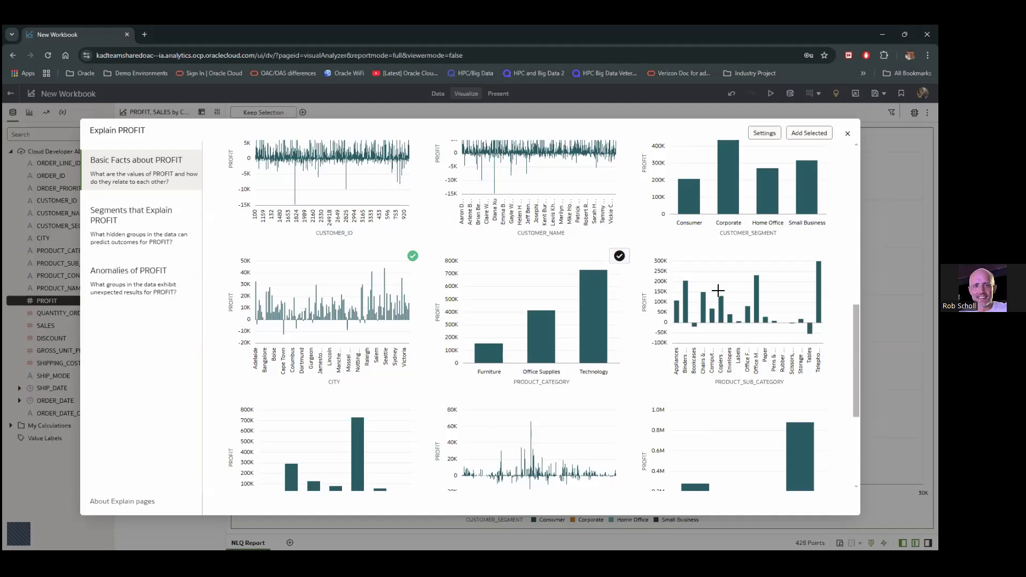
click(826, 255)
scroll(684, 301, down, 3)
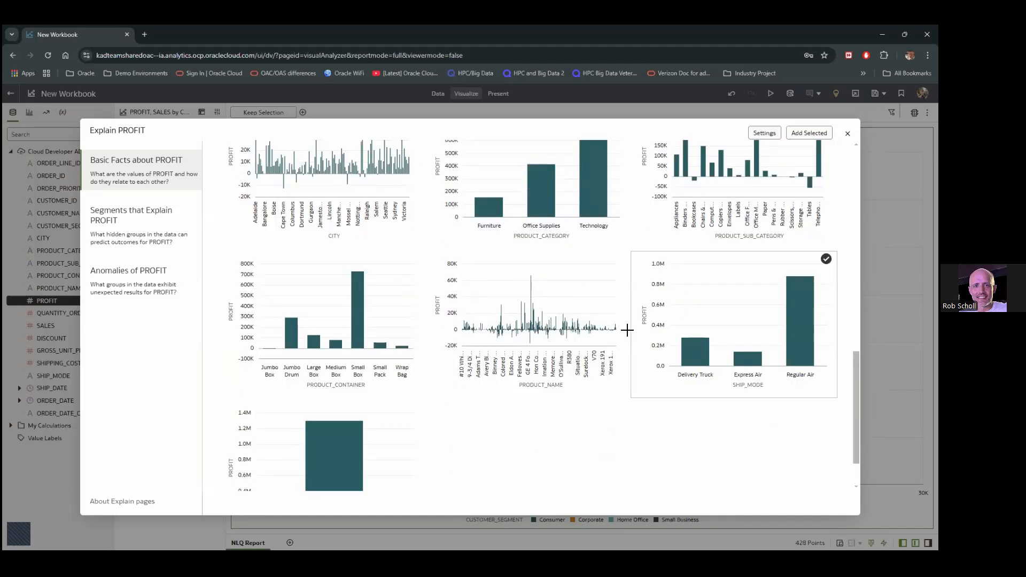
scroll(545, 434, down, 1)
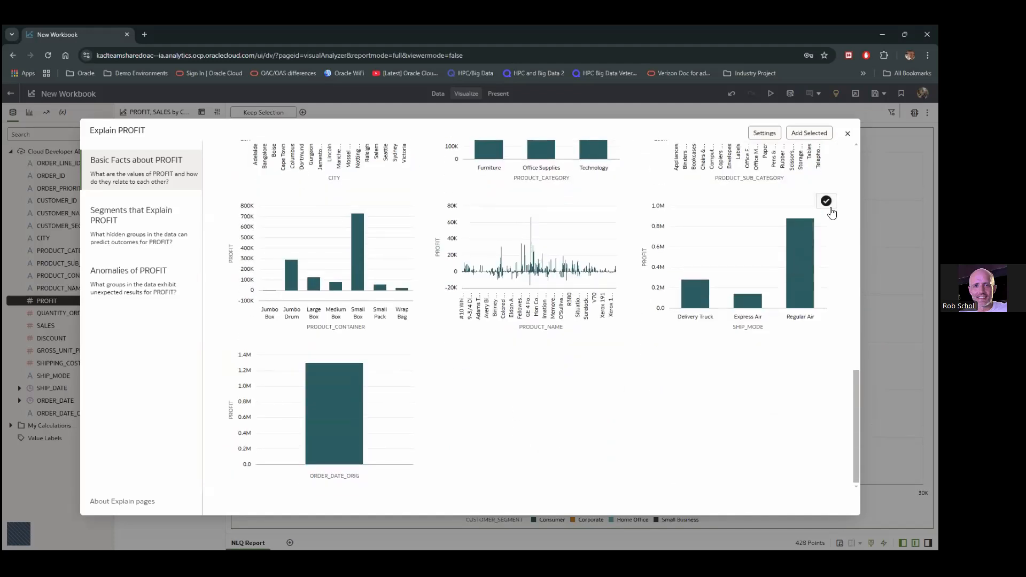
click(826, 200)
scroll(598, 352, up, 4)
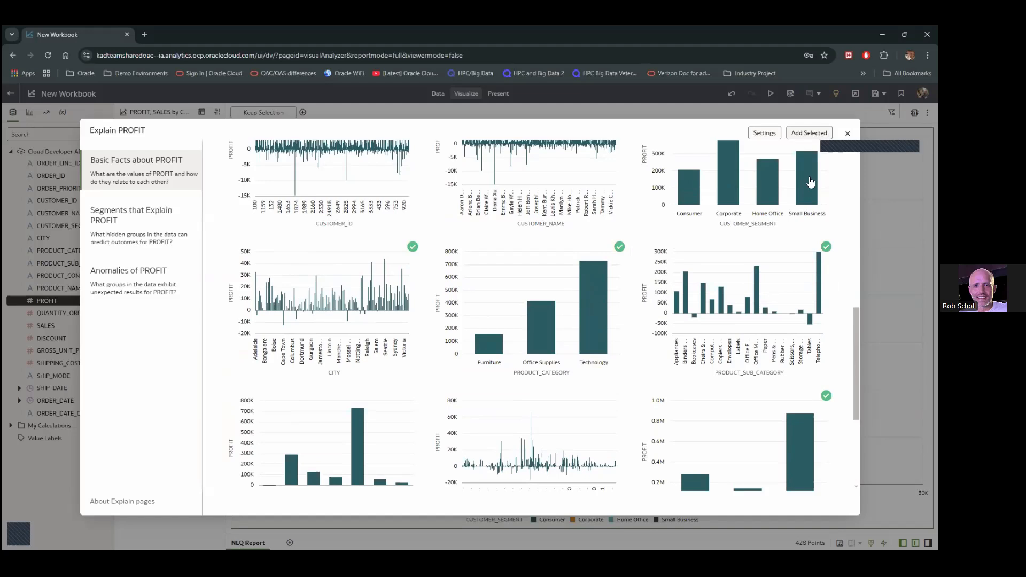
click(802, 139)
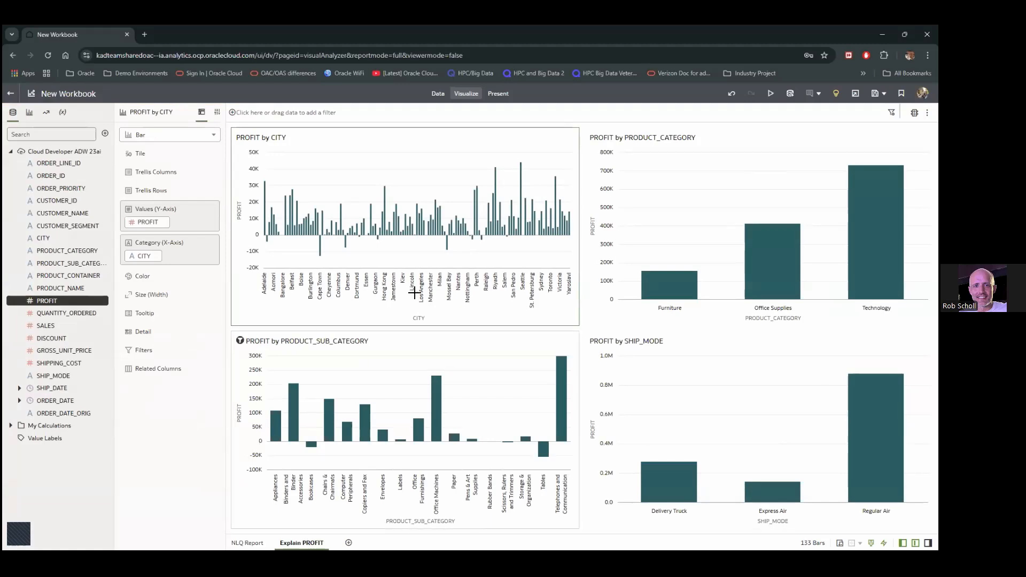
Move PROFIT by CITY across the canvas top and turn it into a map
drag(403, 133, 488, 120)
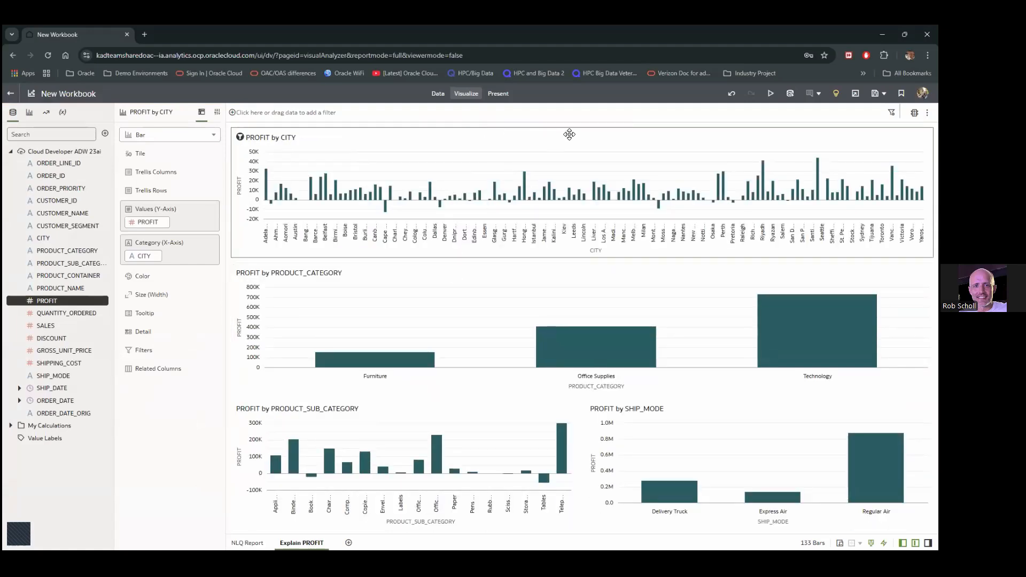
mouse_move(552, 152)
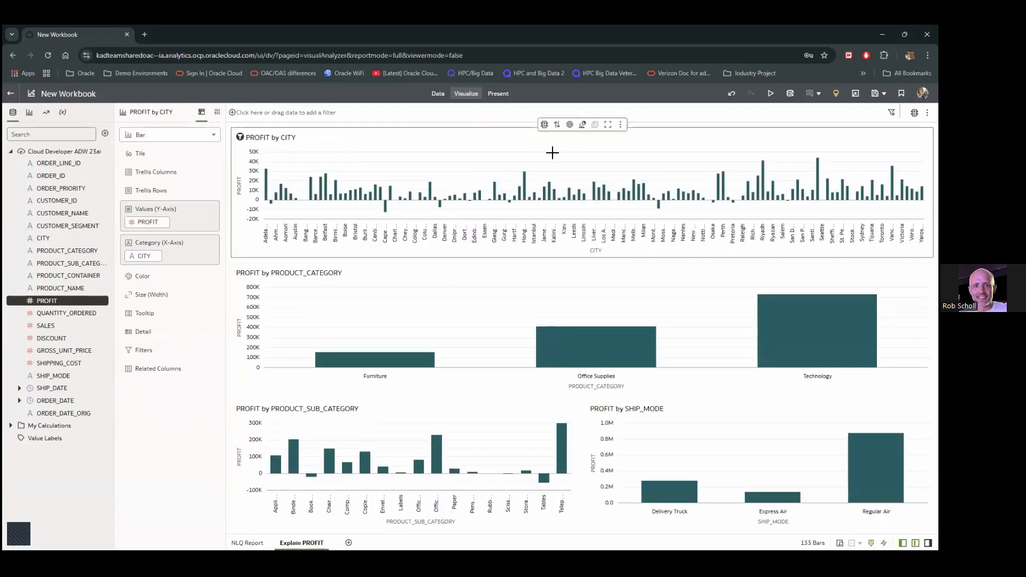
click(585, 126)
click(804, 331)
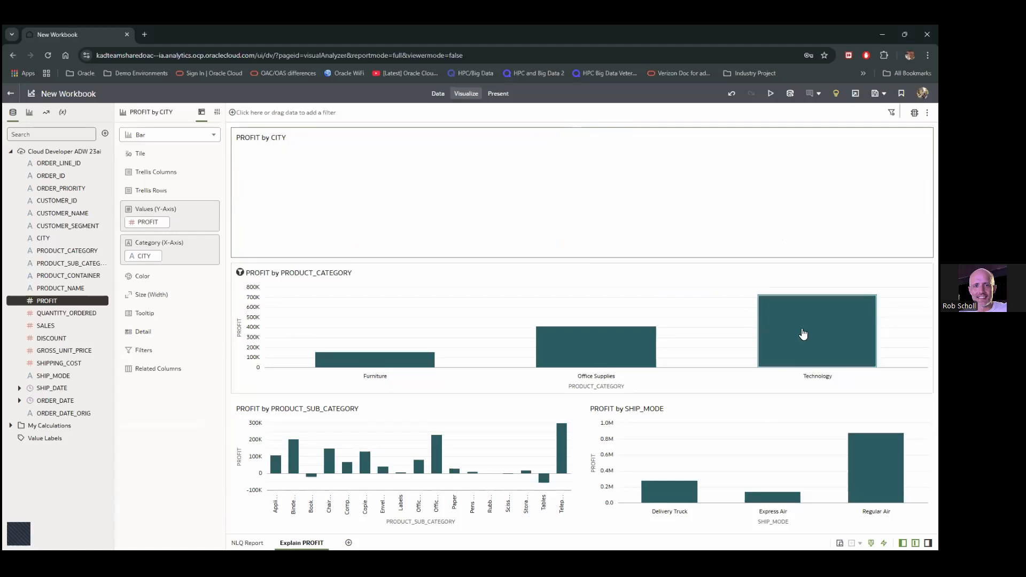
Change the PROFIT by PRODUCT_CATEGORY chart to a donut
click(461, 310)
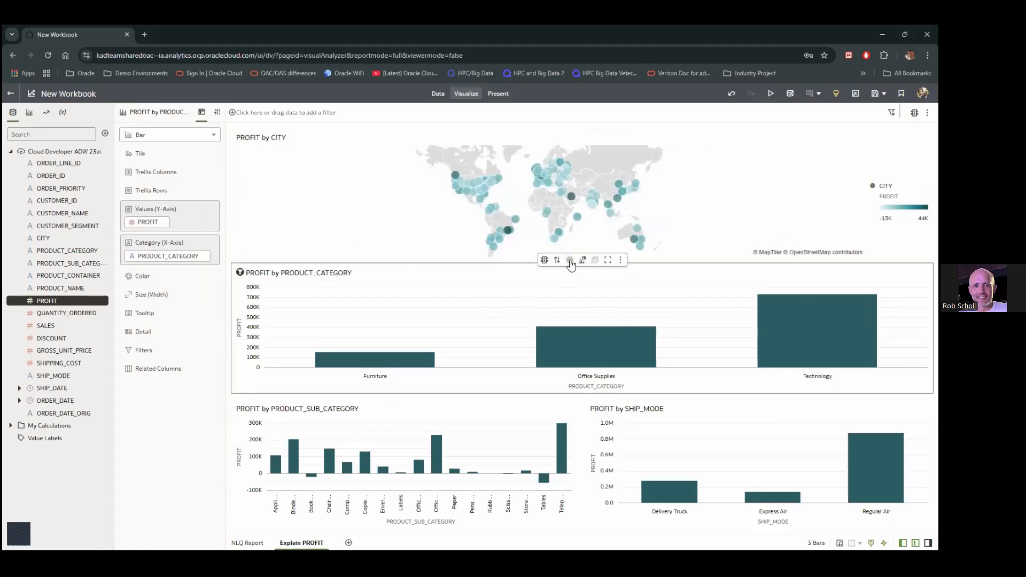
click(581, 262)
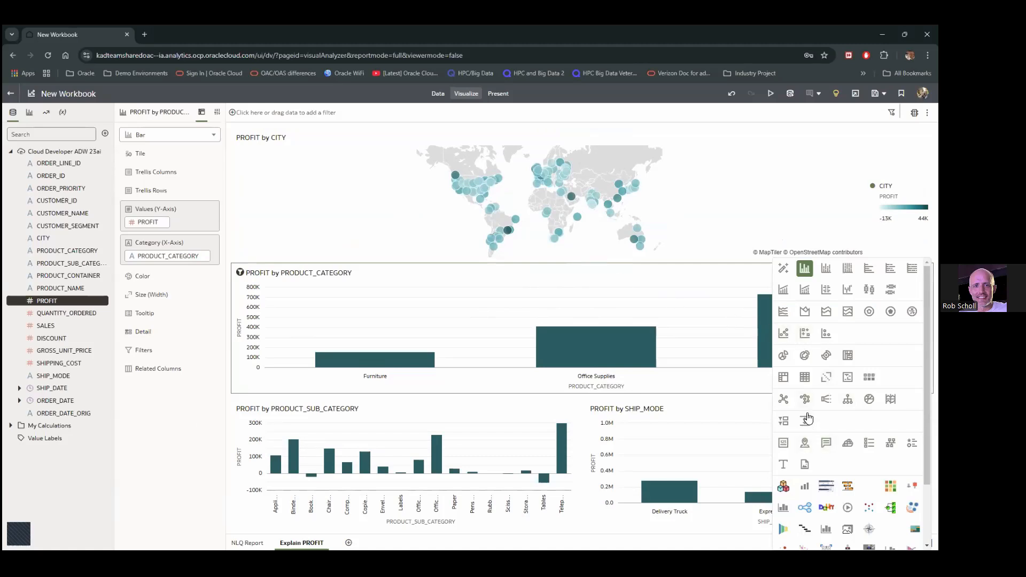
click(804, 355)
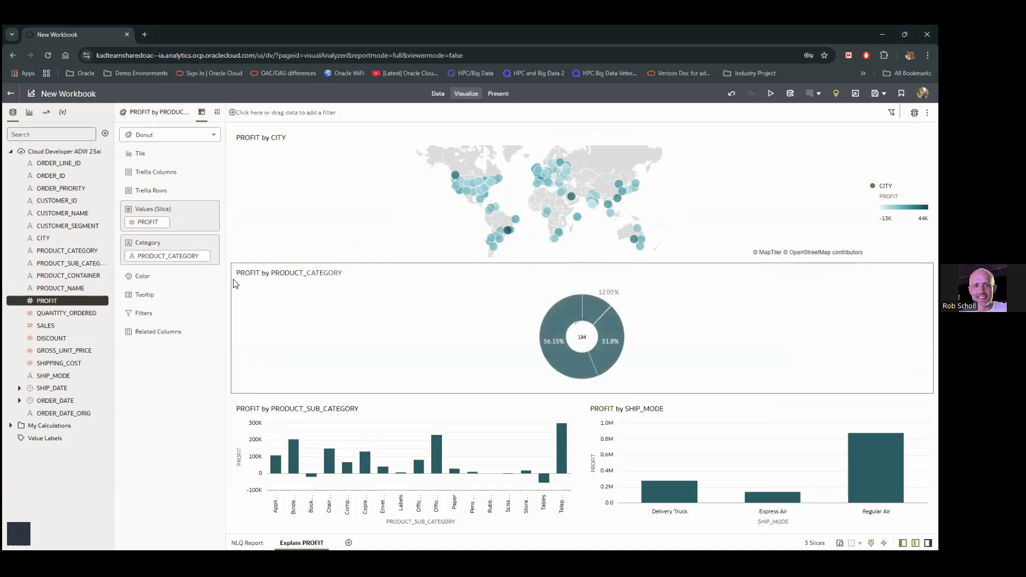
Colour the profit donut by PRODUCT_CATEGORY and slice it by CUSTOMER_SEGMENT
drag(161, 257, 146, 277)
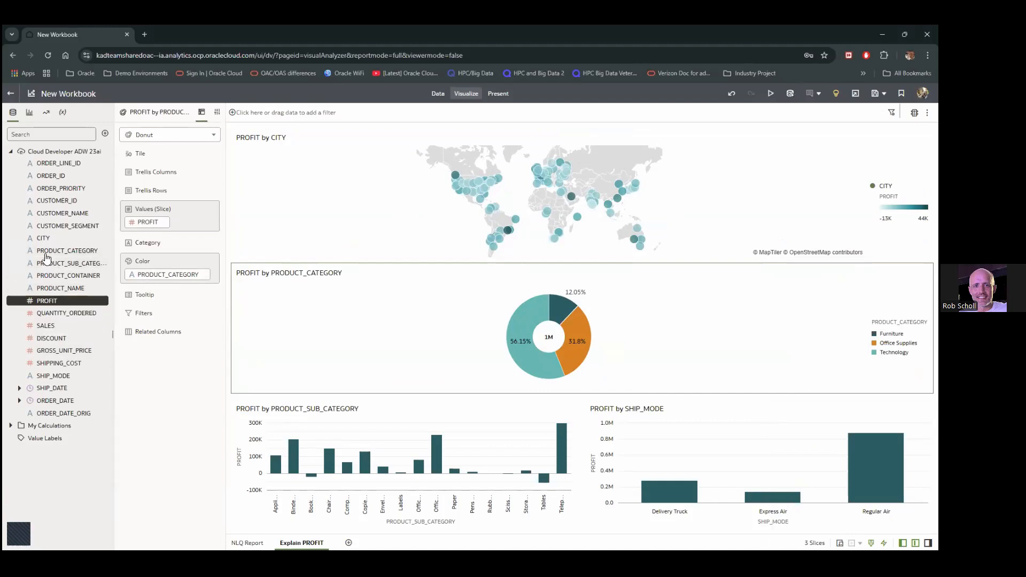
drag(45, 256, 152, 243)
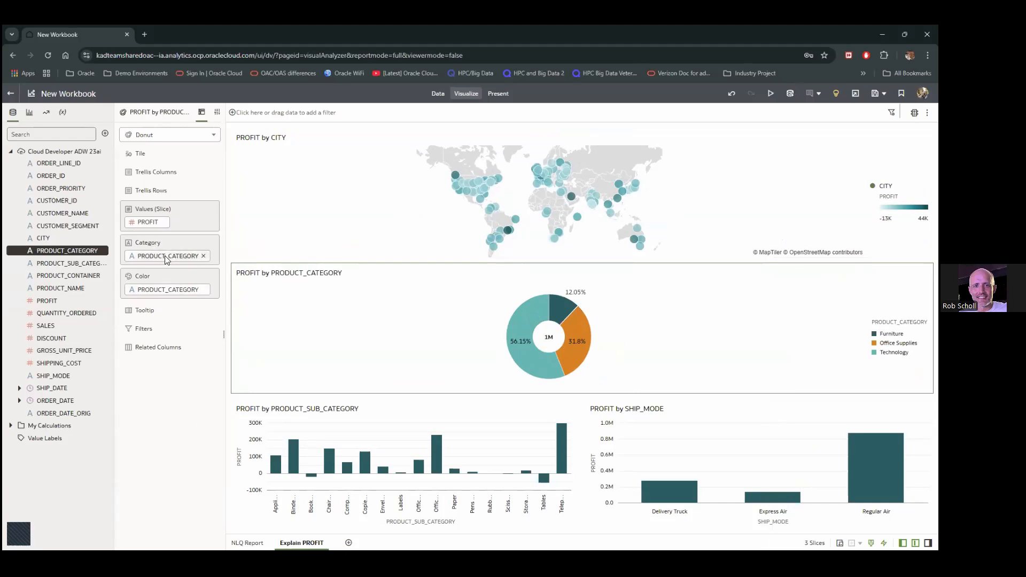
drag(51, 228, 158, 258)
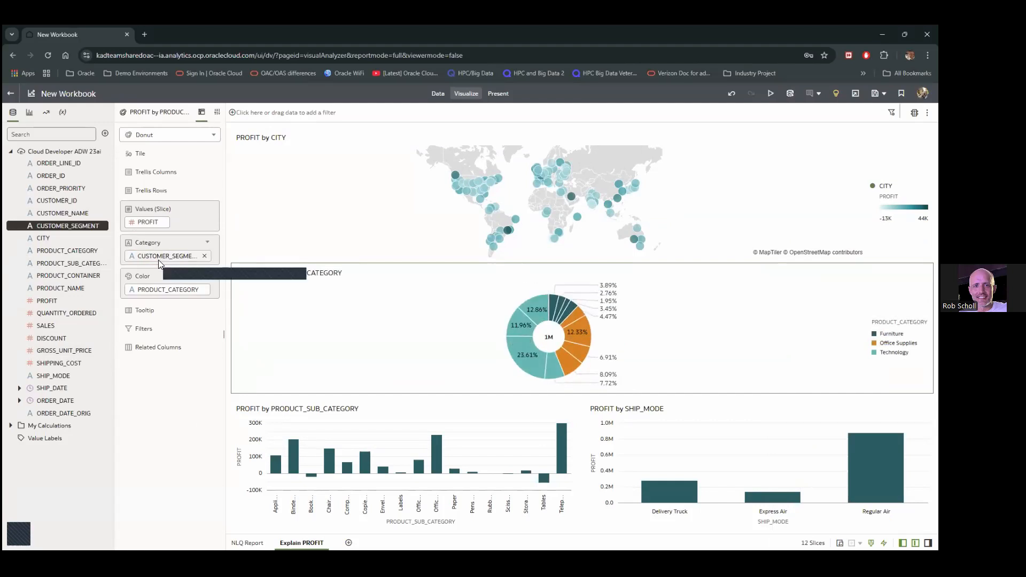
Use the donut as a filter and select the Home Office Technology slice
right_click(269, 305)
click(312, 325)
click(517, 328)
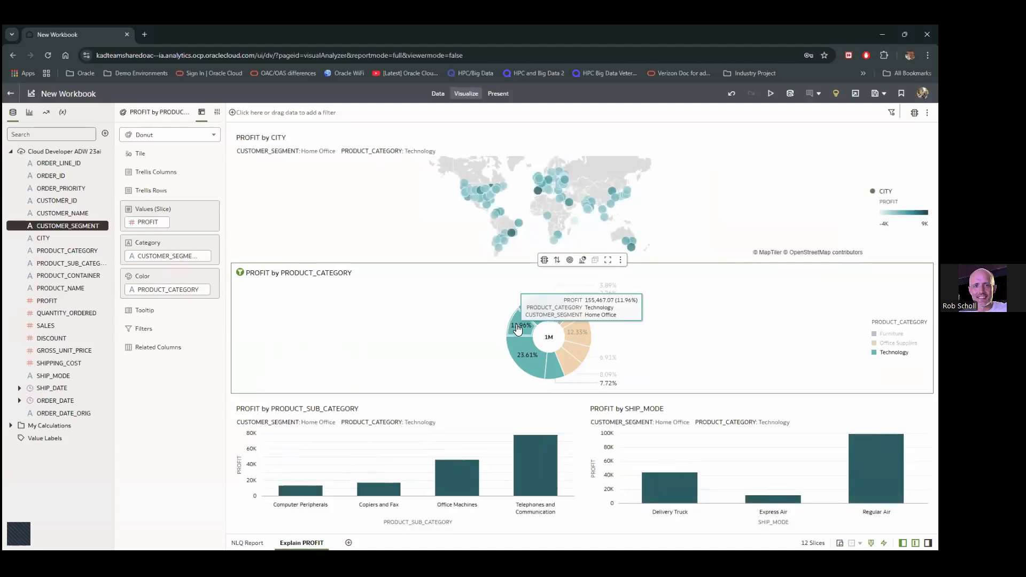
Use the city map as a filter, try then clear Sacramento, and show dataset Insights
click(419, 279)
right_click(344, 212)
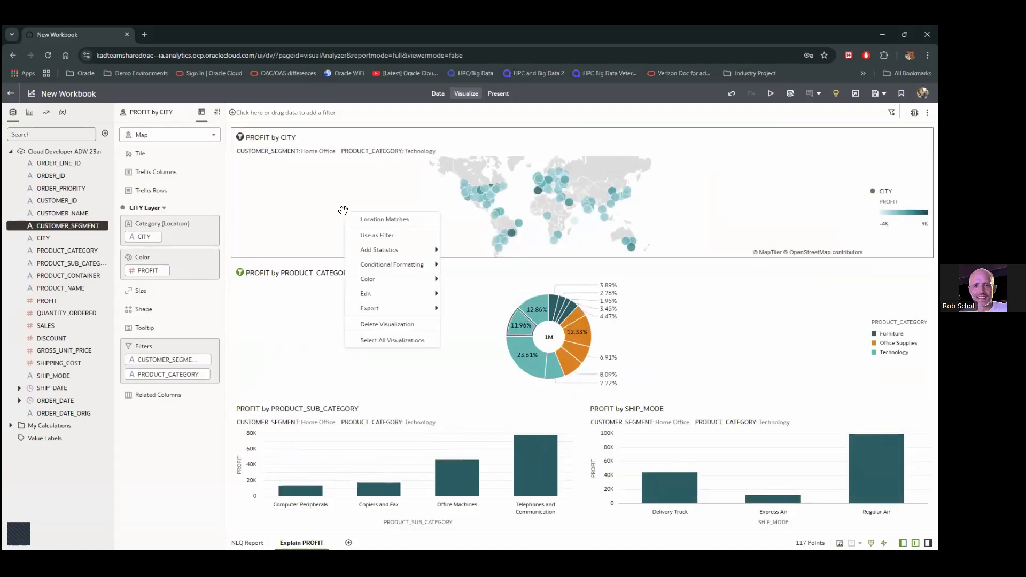
click(386, 236)
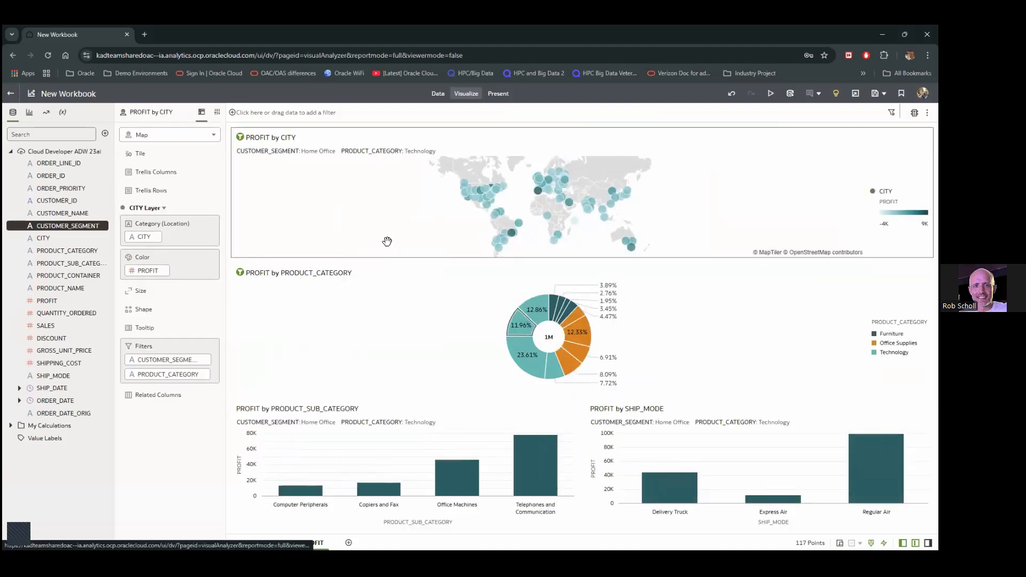
click(465, 195)
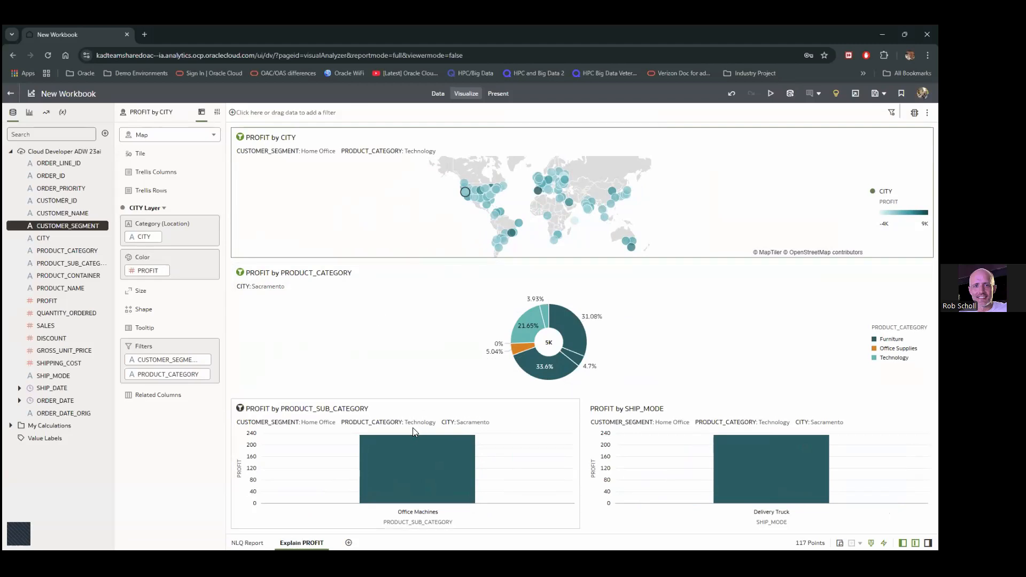
click(366, 336)
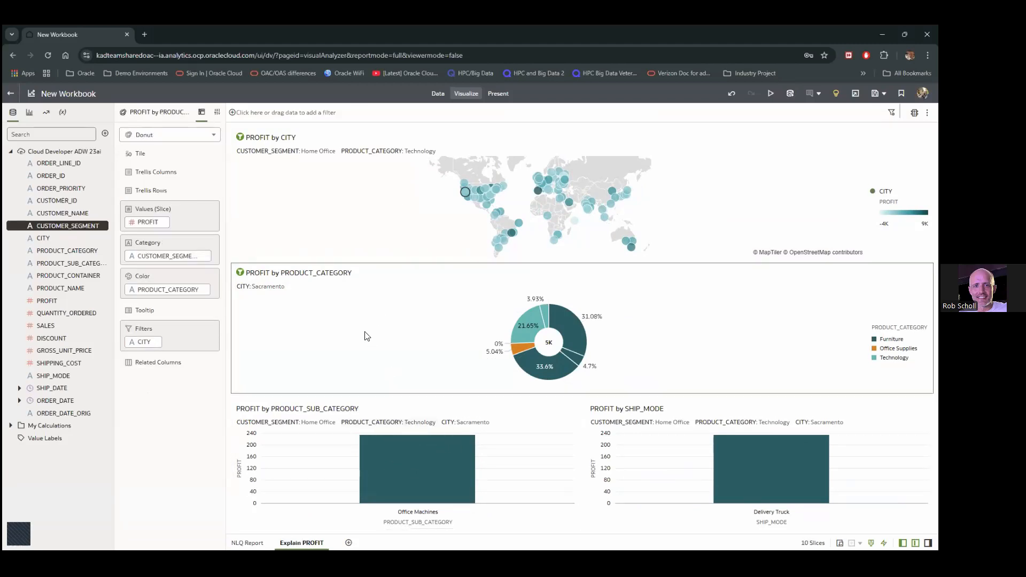
click(340, 217)
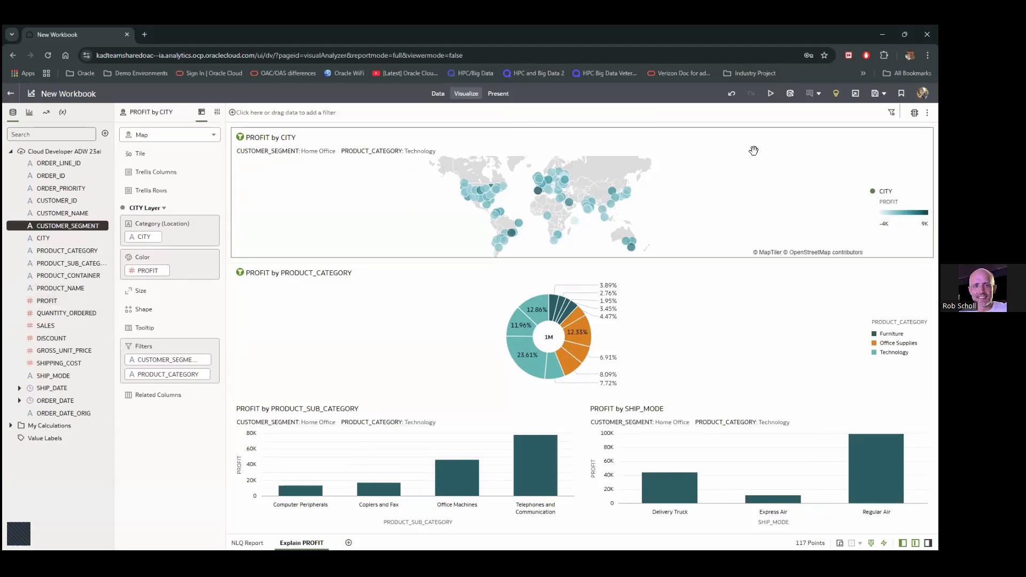
click(835, 94)
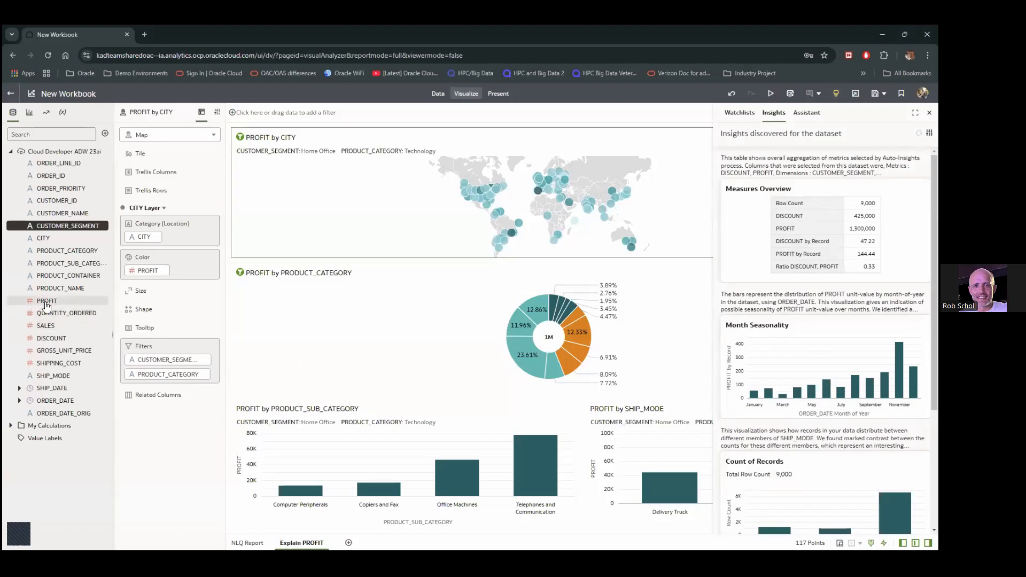
Add a blank canvas and rename it 'Auto Insights'
mouse_move(47, 307)
click(349, 543)
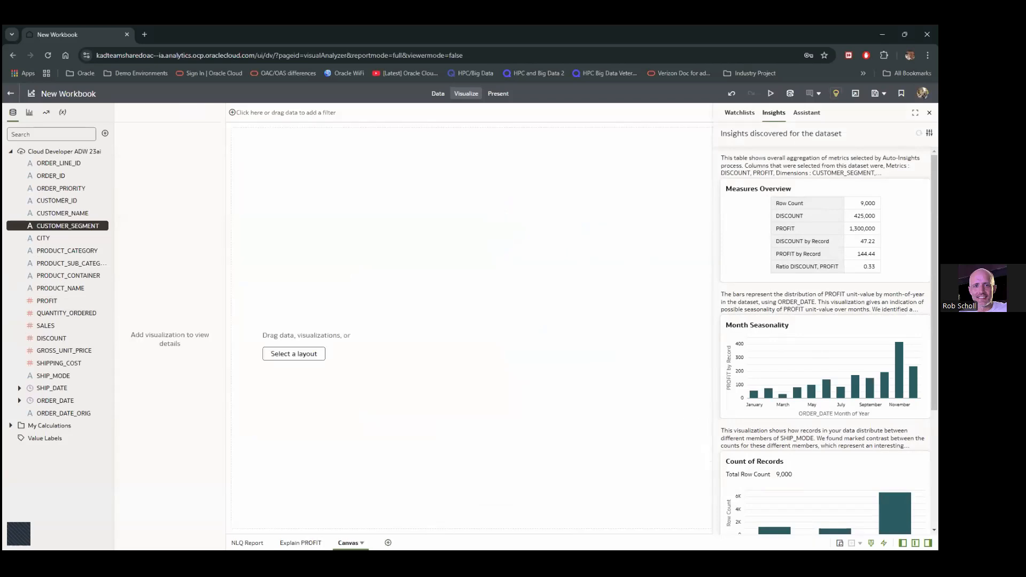
click(362, 542)
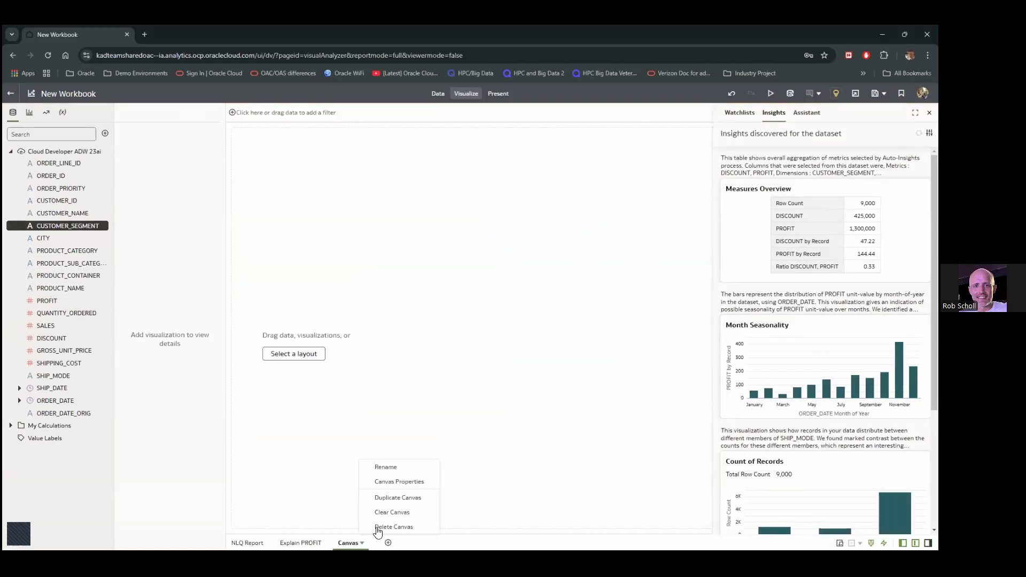
click(381, 469)
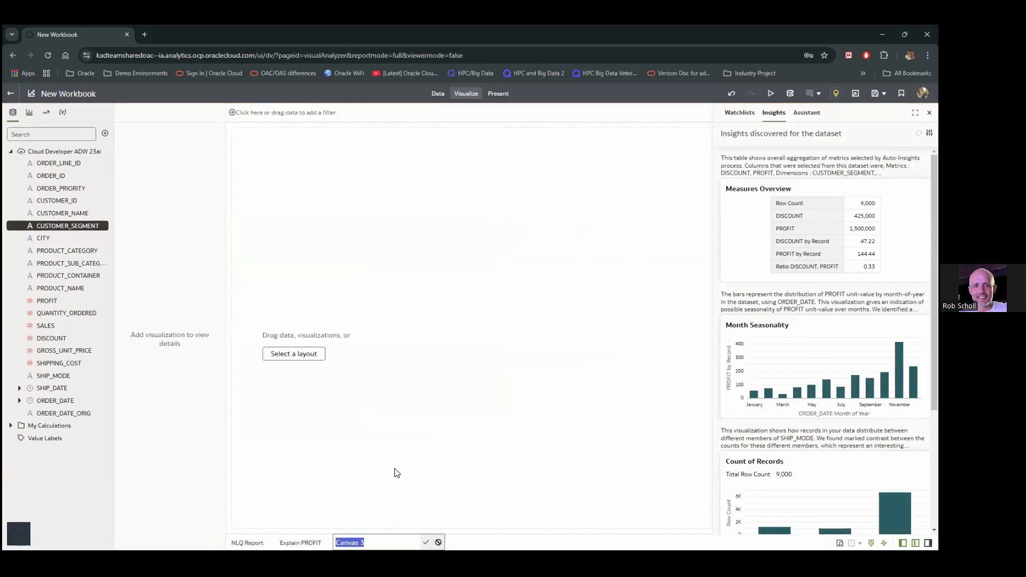
text(Auto Insights)
key(Return)
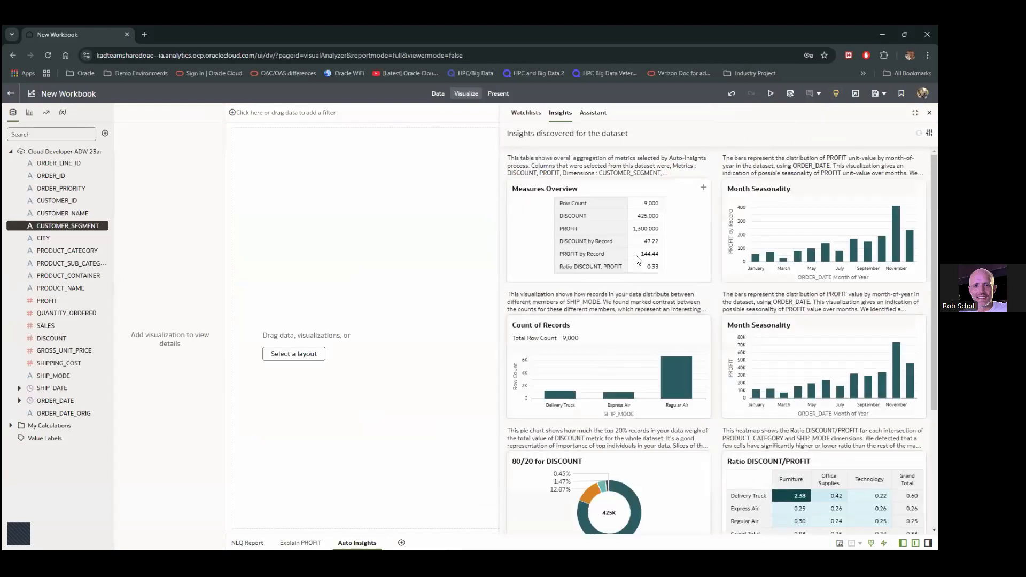
scroll(759, 293, down, 1)
scroll(762, 297, down, 6)
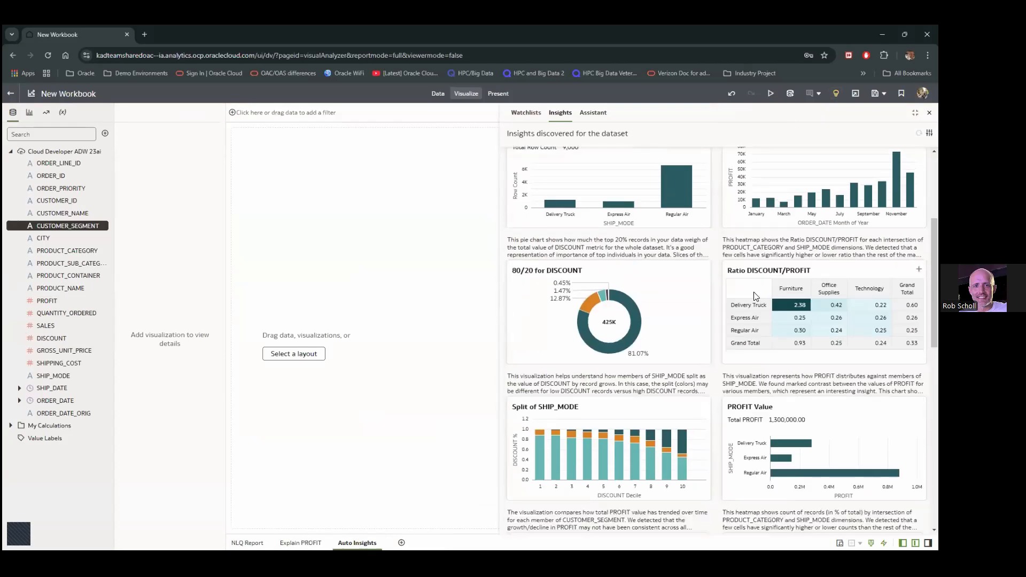
scroll(753, 296, down, 3)
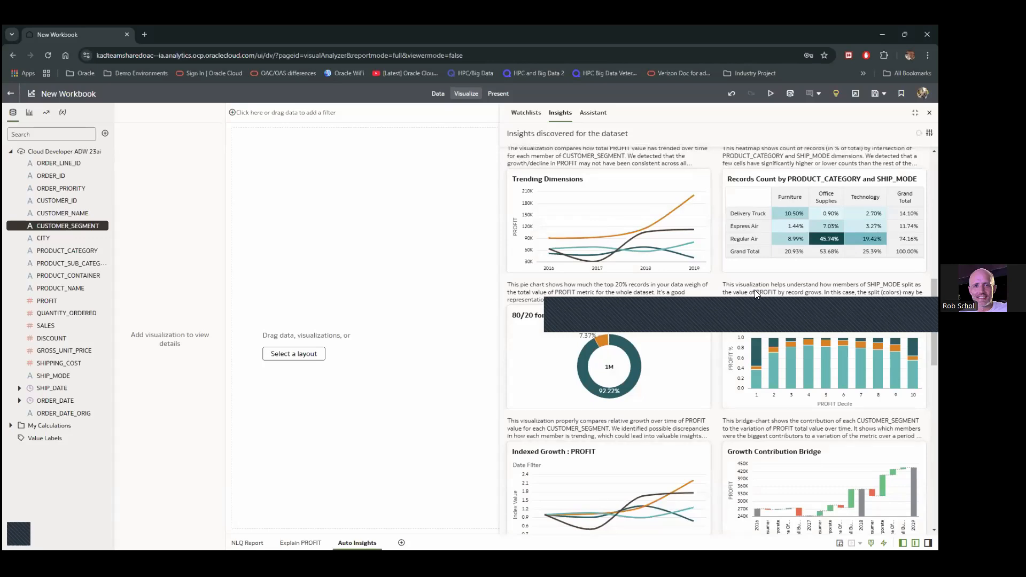
scroll(754, 289, down, 3)
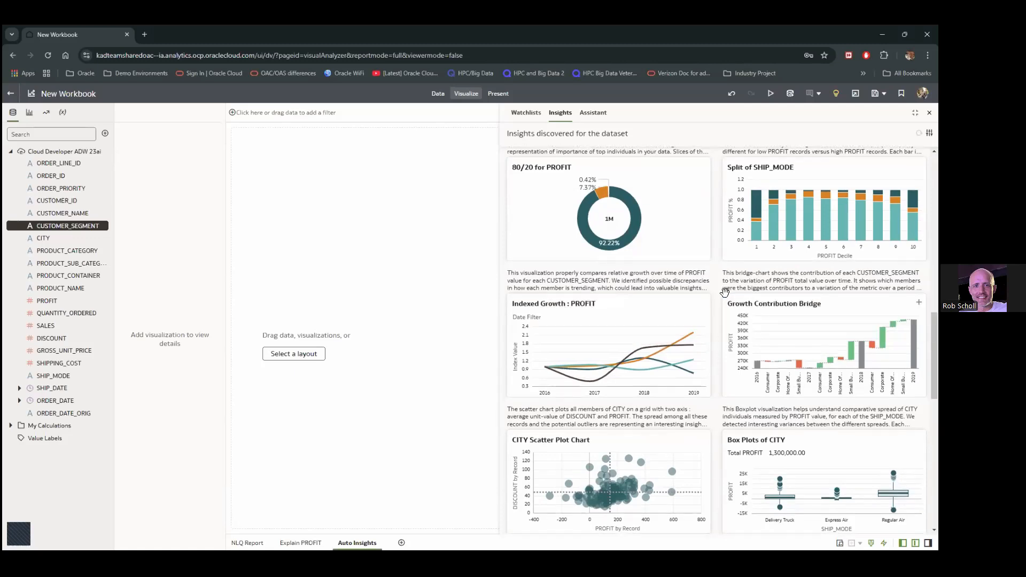
scroll(725, 292, down, 5)
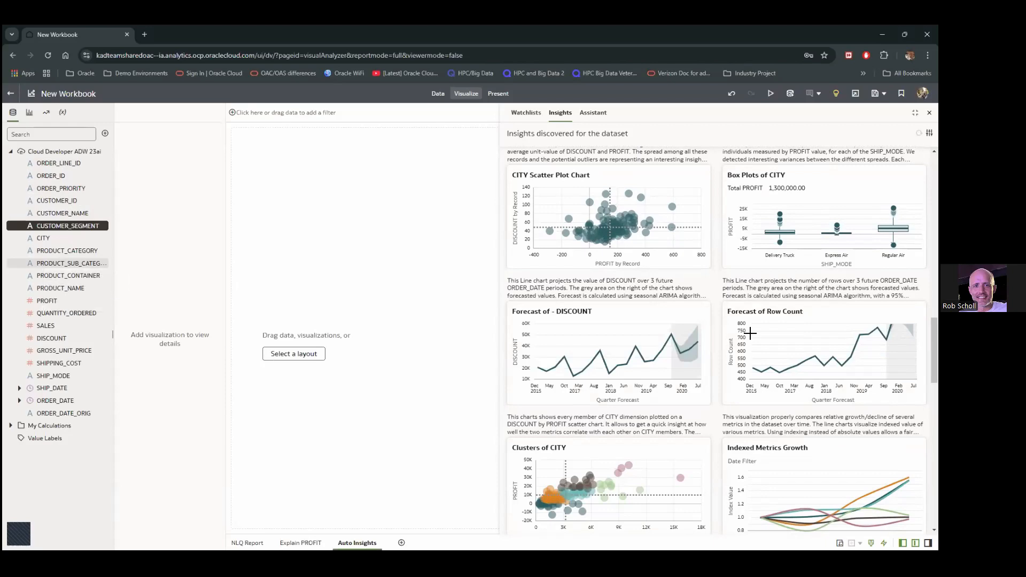
scroll(751, 332, up, 5)
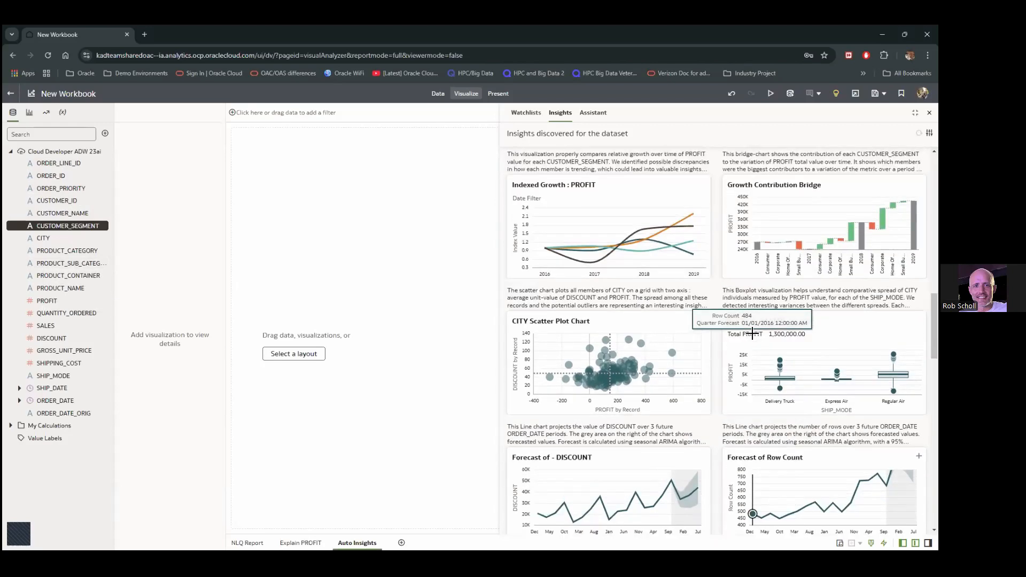
scroll(751, 332, up, 4)
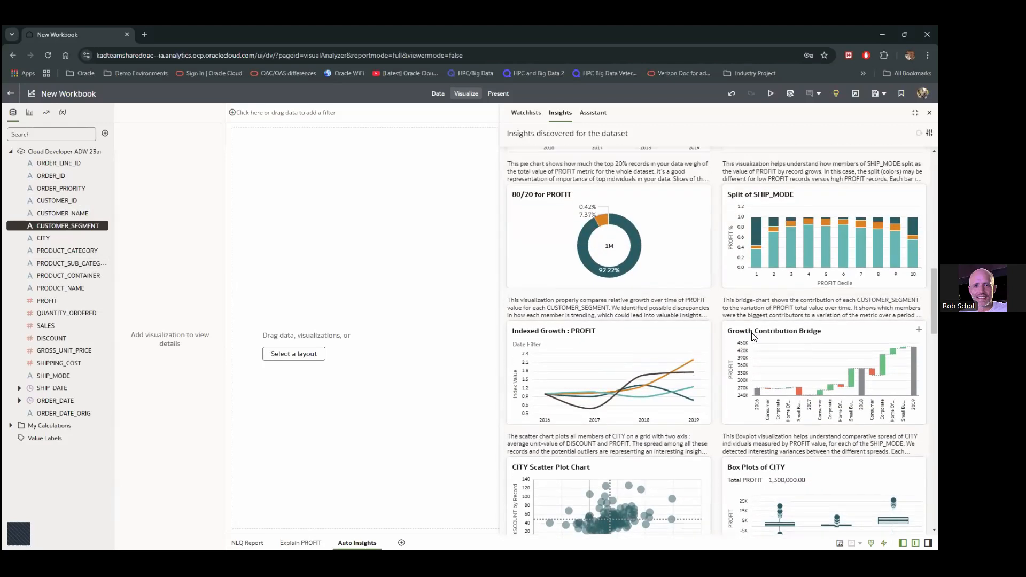
scroll(751, 332, up, 2)
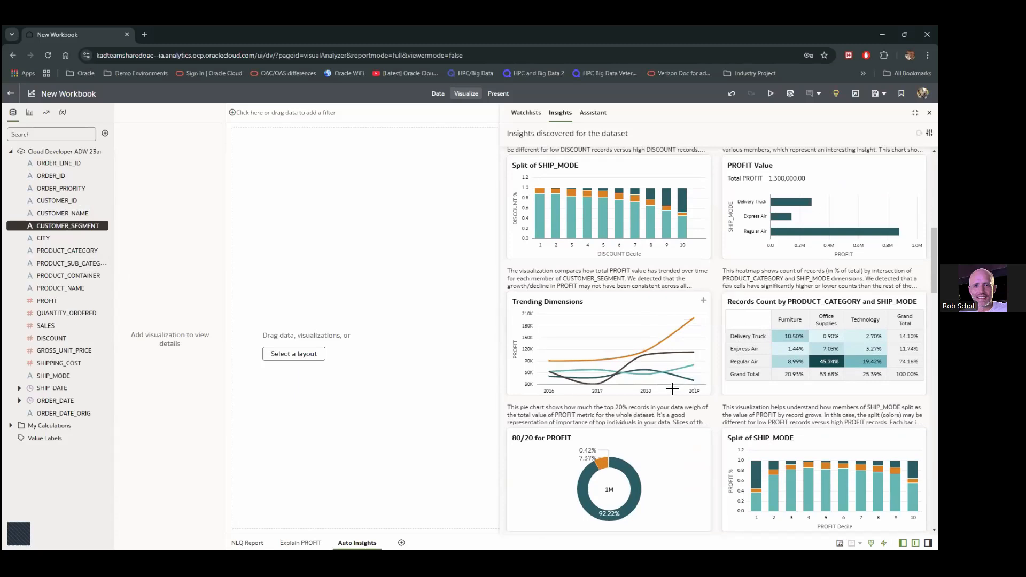
Add the Trending Dimensions insight as a PROFIT-by-Year line chart per CUSTOMER_SEGMENT
click(704, 303)
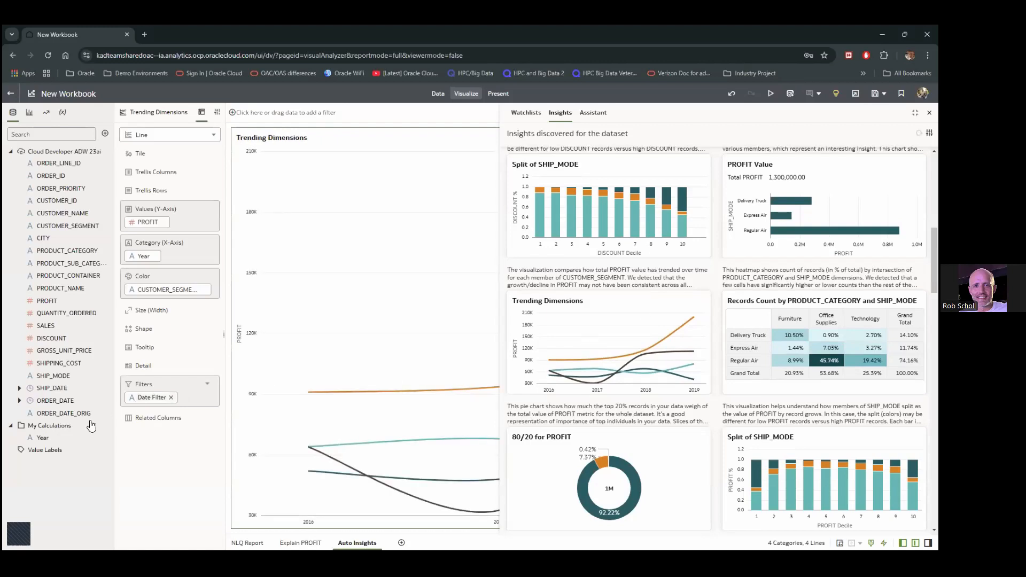
mouse_move(37, 443)
click(20, 402)
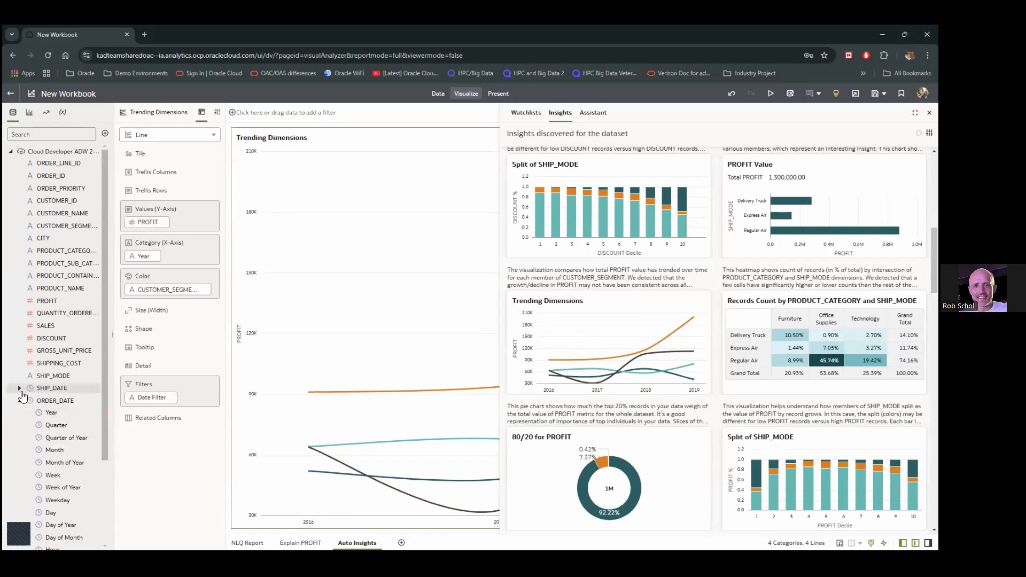
click(20, 401)
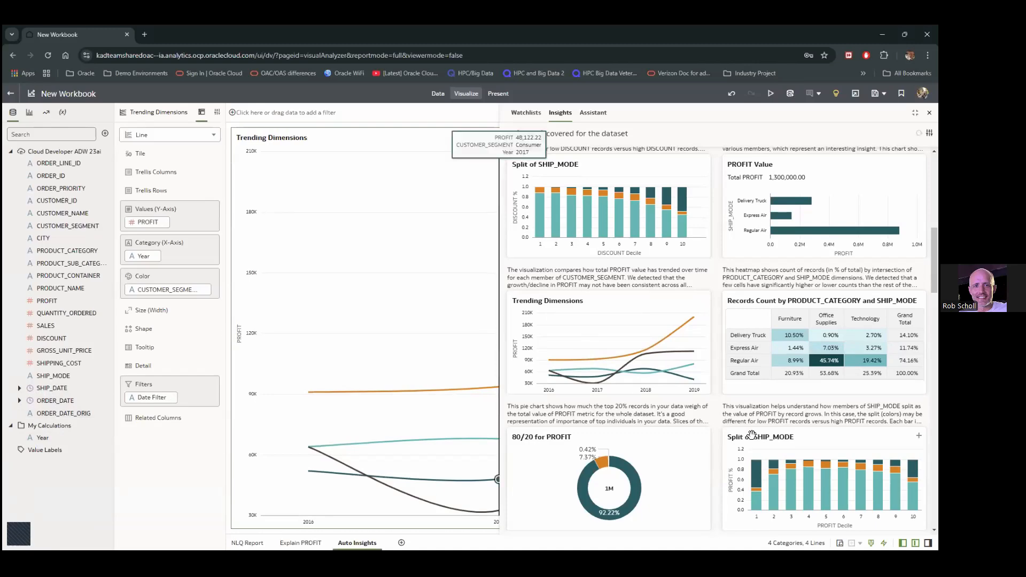
scroll(715, 405, down, 5)
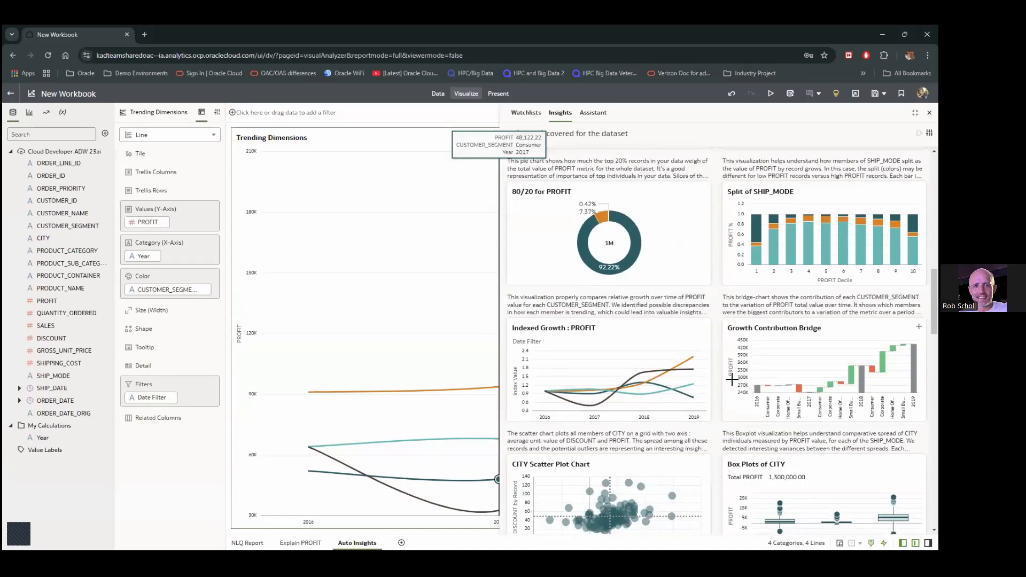
scroll(727, 379, down, 1)
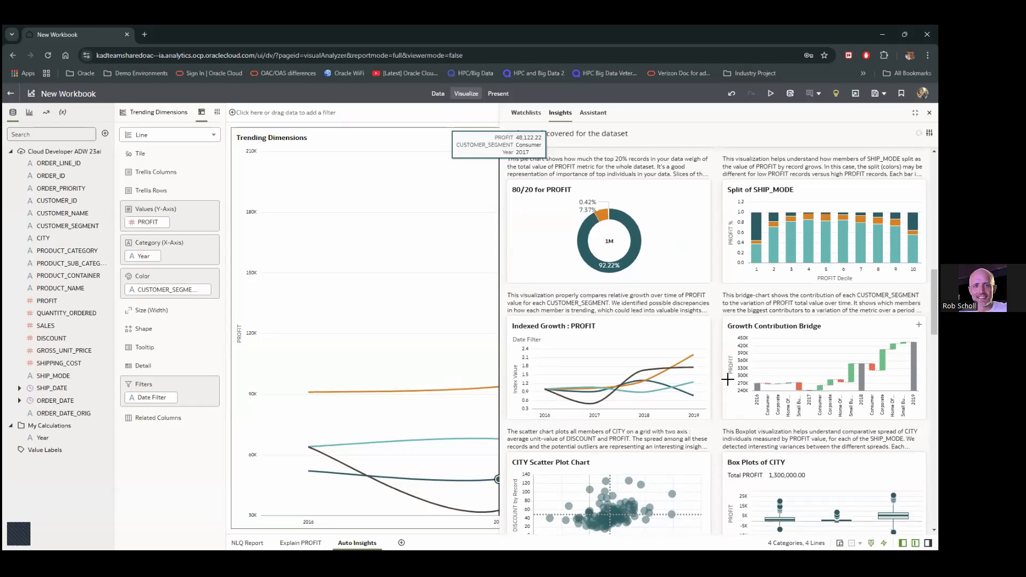
scroll(727, 379, down, 2)
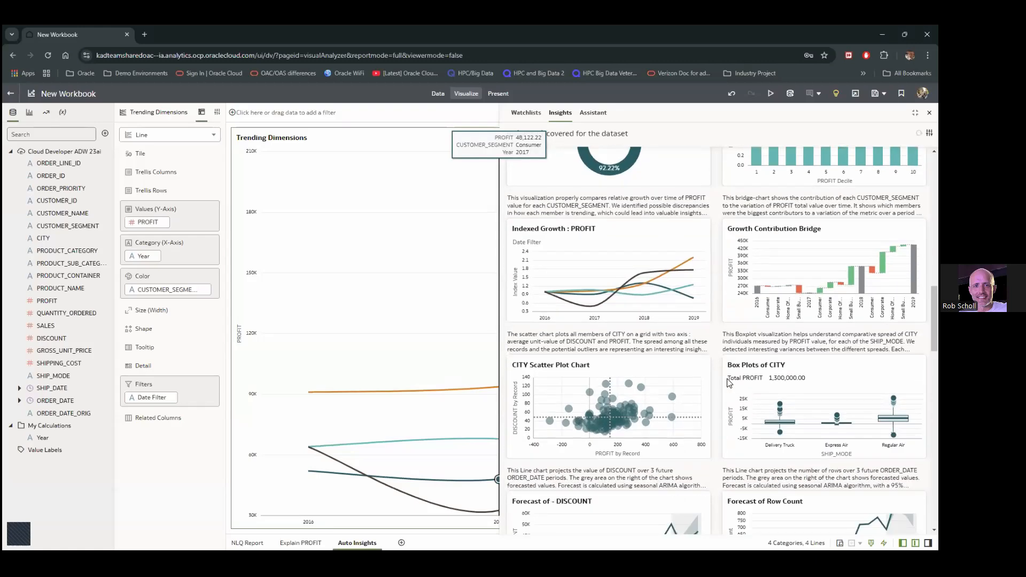
scroll(727, 379, down, 3)
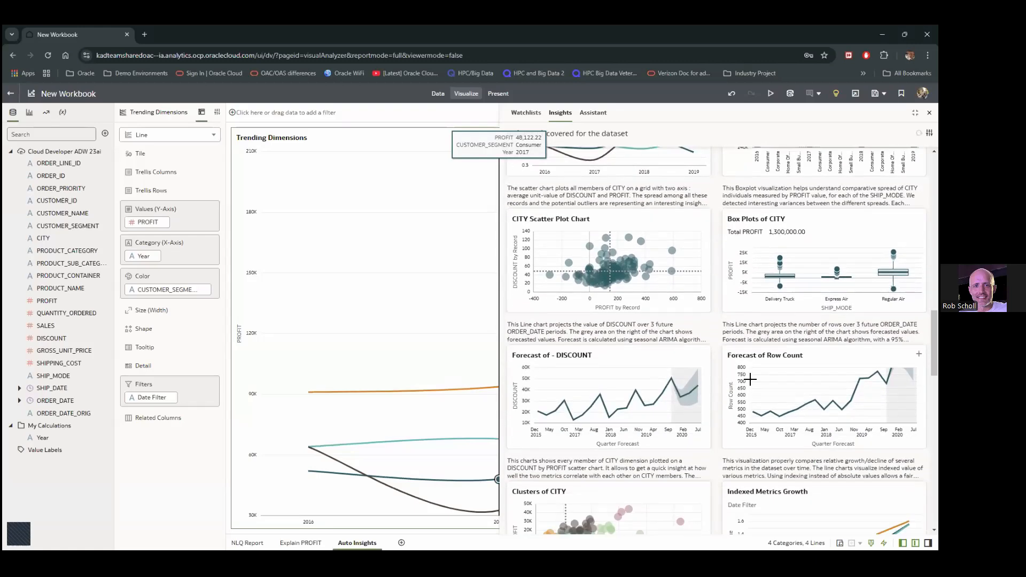
scroll(752, 378, down, 2)
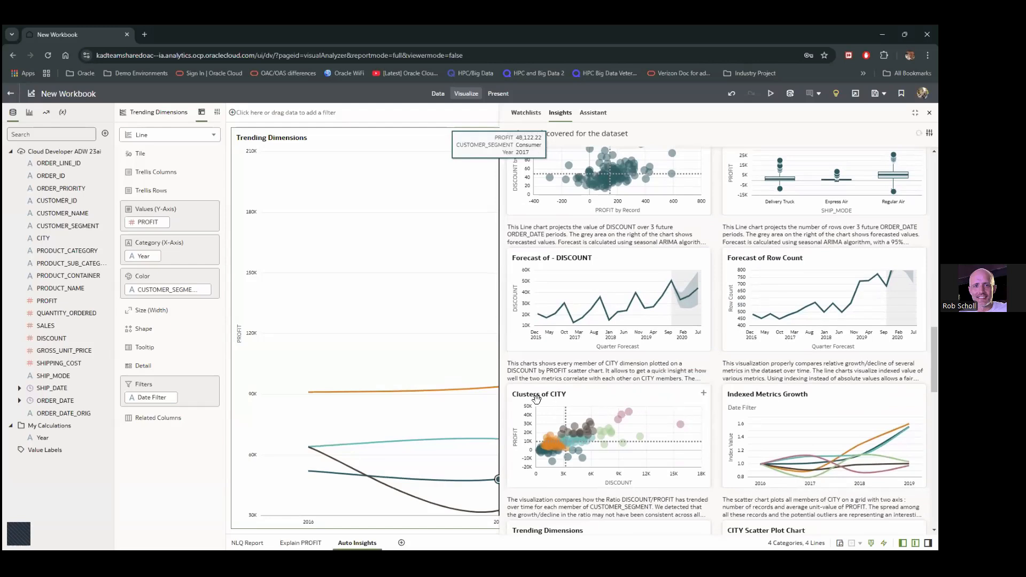
click(703, 396)
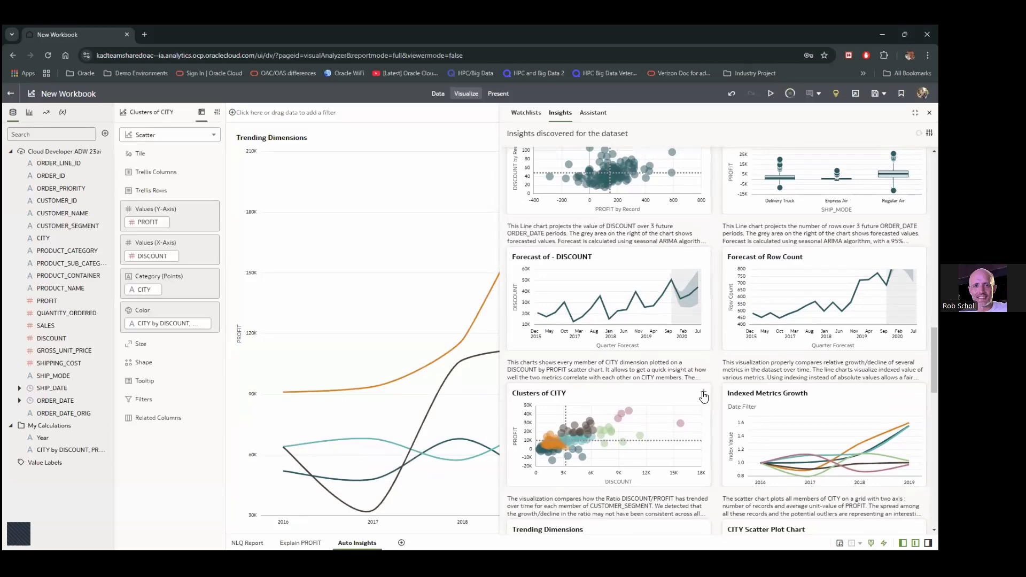
scroll(726, 396, down, 6)
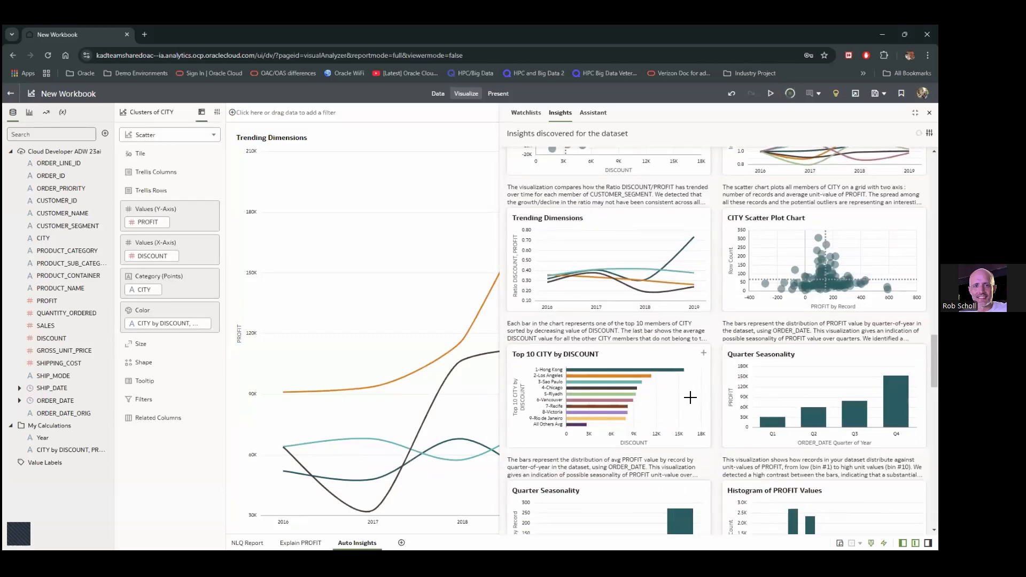
scroll(694, 396, down, 6)
scroll(688, 395, down, 7)
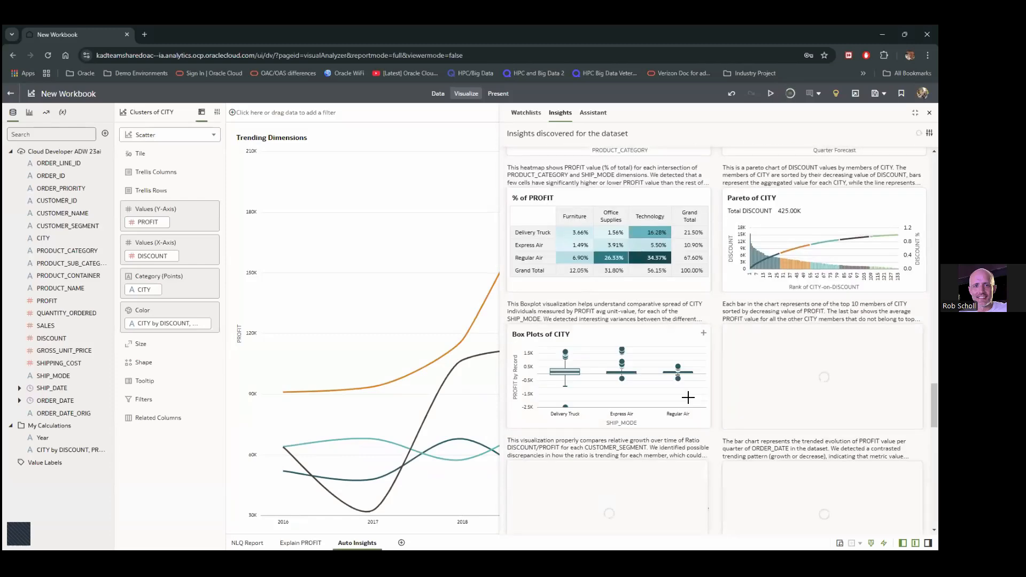
scroll(689, 394, up, 10)
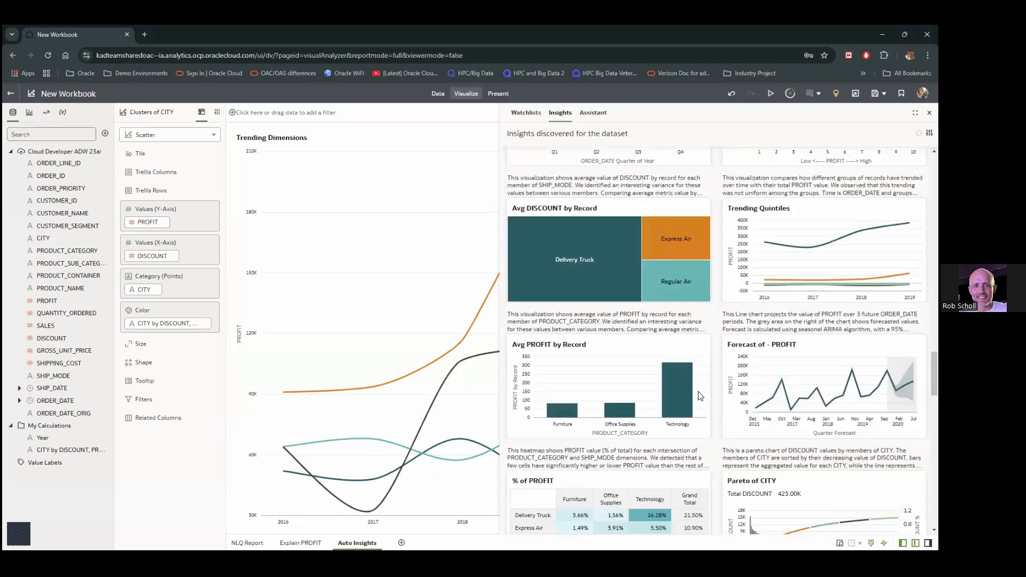
scroll(676, 310, up, 8)
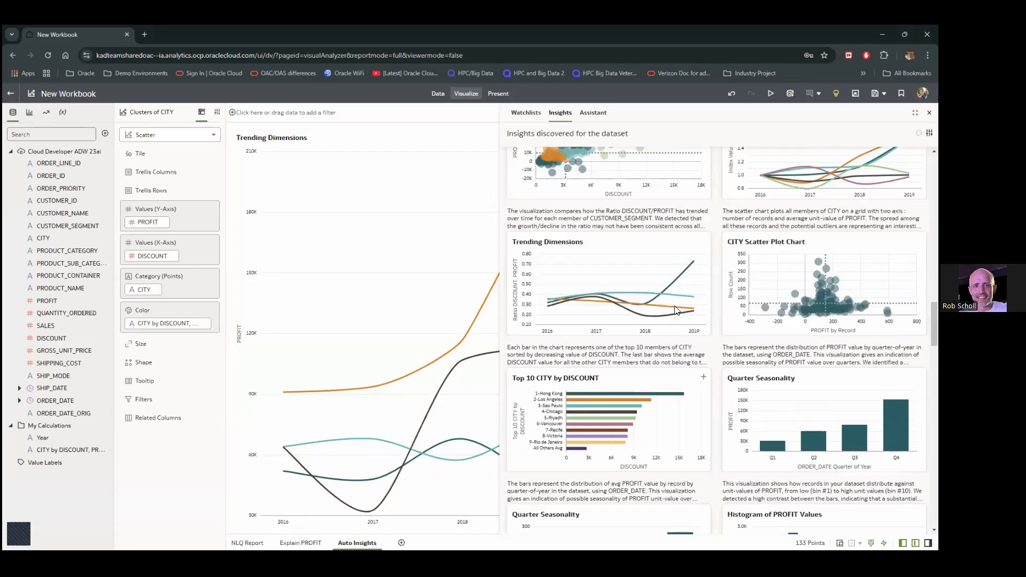
scroll(675, 310, up, 6)
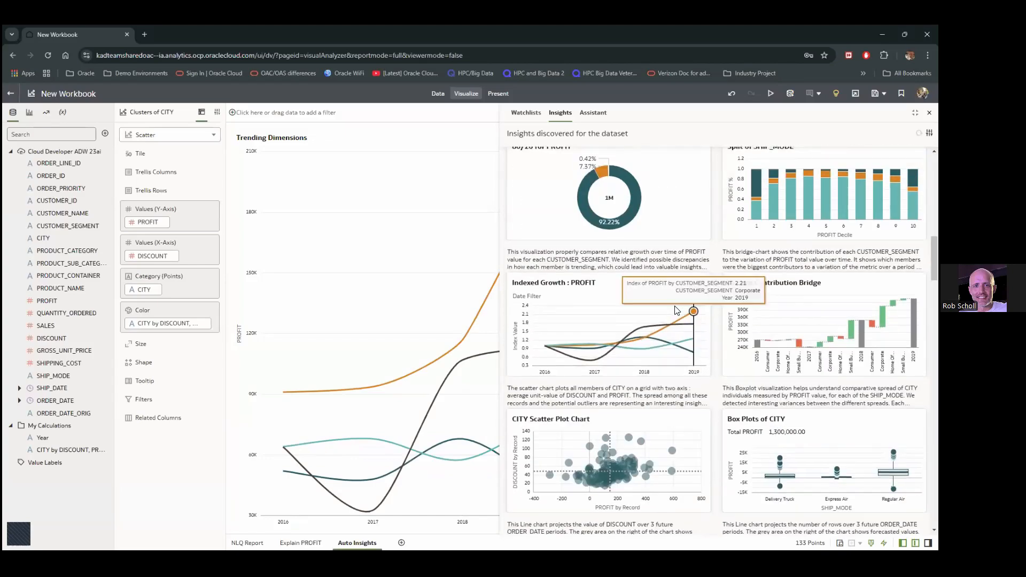
scroll(676, 309, down, 6)
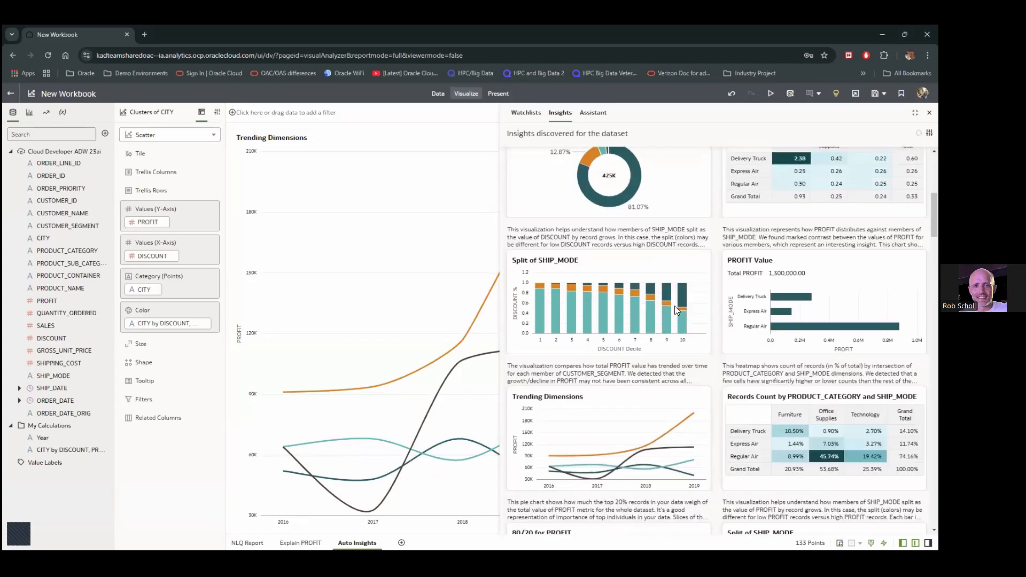
scroll(676, 310, down, 8)
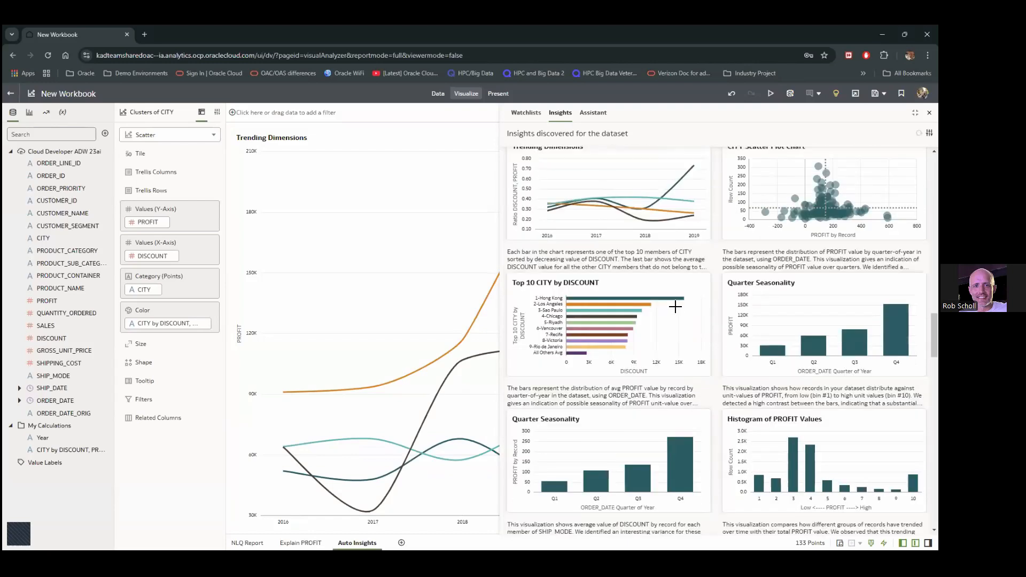
scroll(718, 368, down, 10)
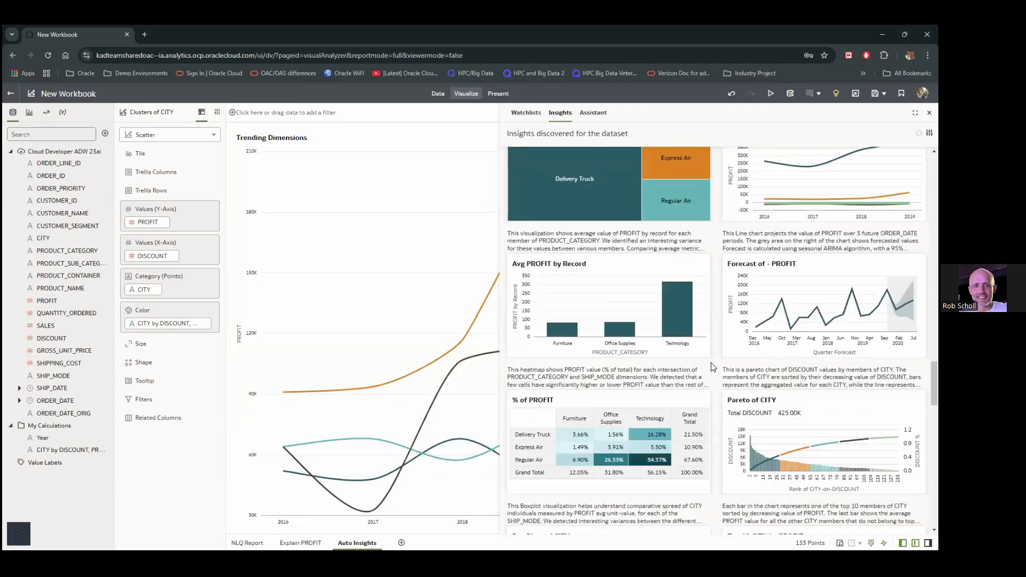
scroll(710, 366, down, 3)
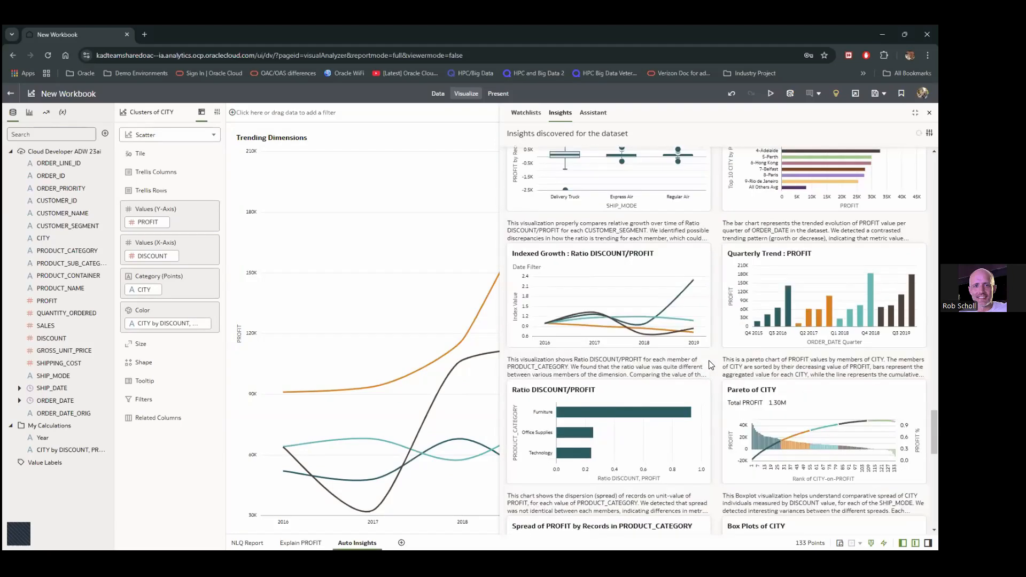
scroll(711, 365, down, 5)
scroll(711, 365, down, 10)
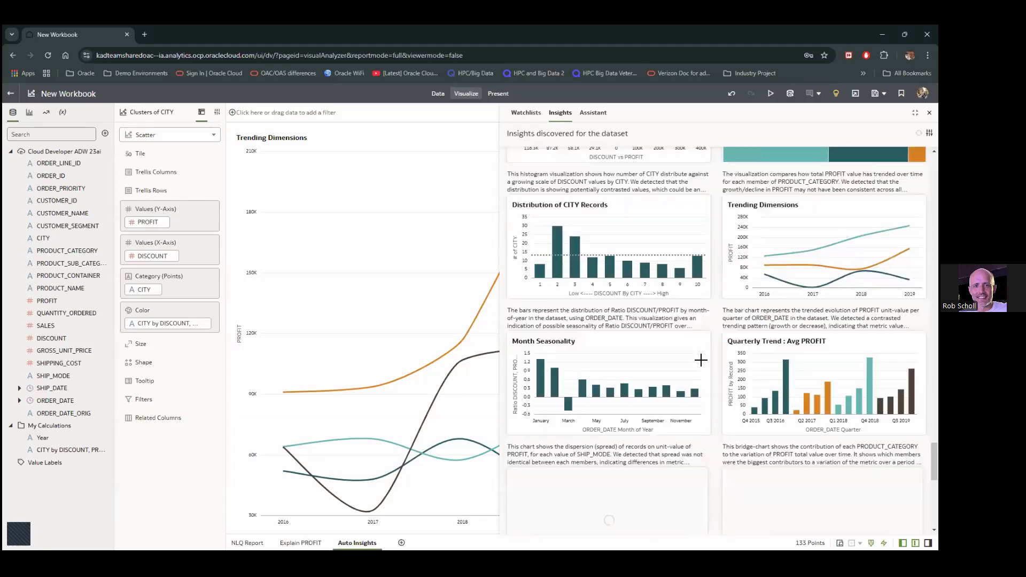
scroll(695, 360, down, 3)
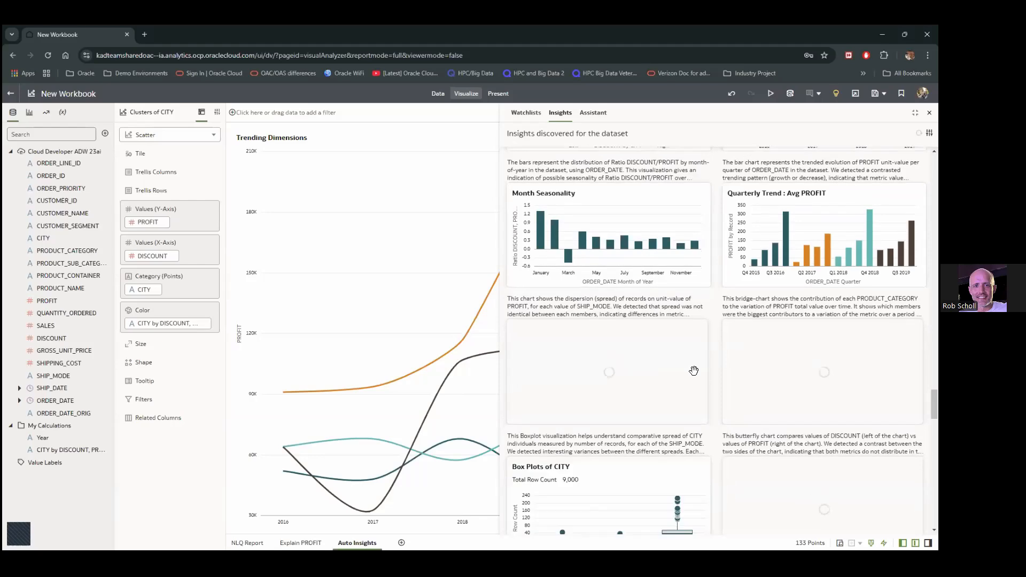
scroll(694, 373, down, 4)
scroll(695, 374, down, 1)
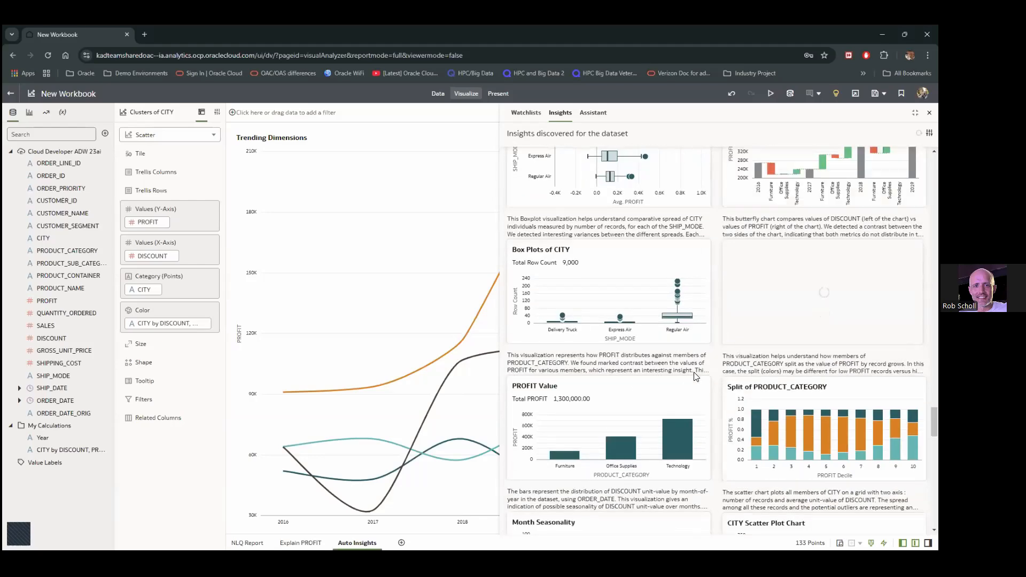
scroll(696, 376, up, 5)
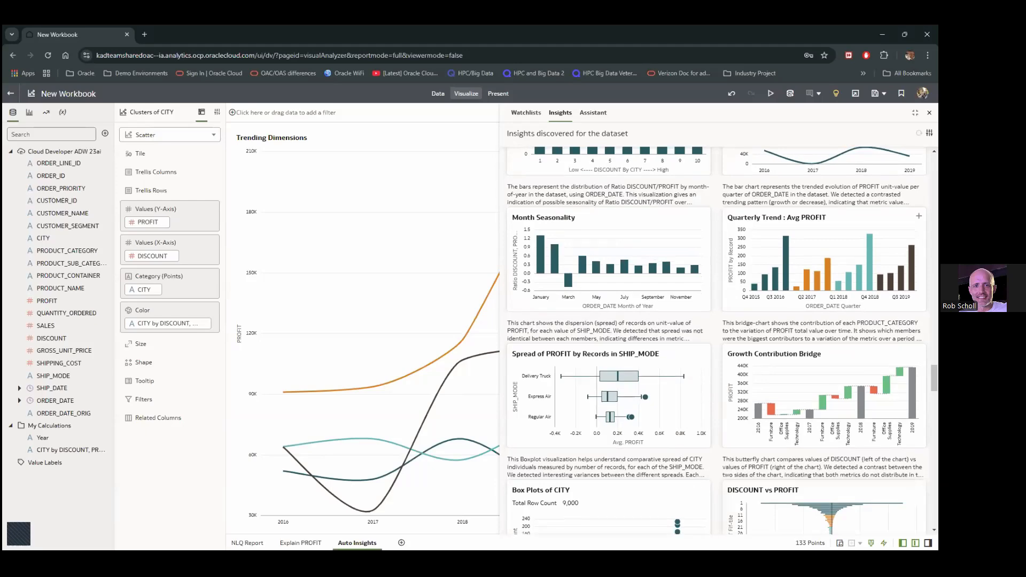
scroll(824, 218, down, 1)
scroll(824, 218, down, 1)
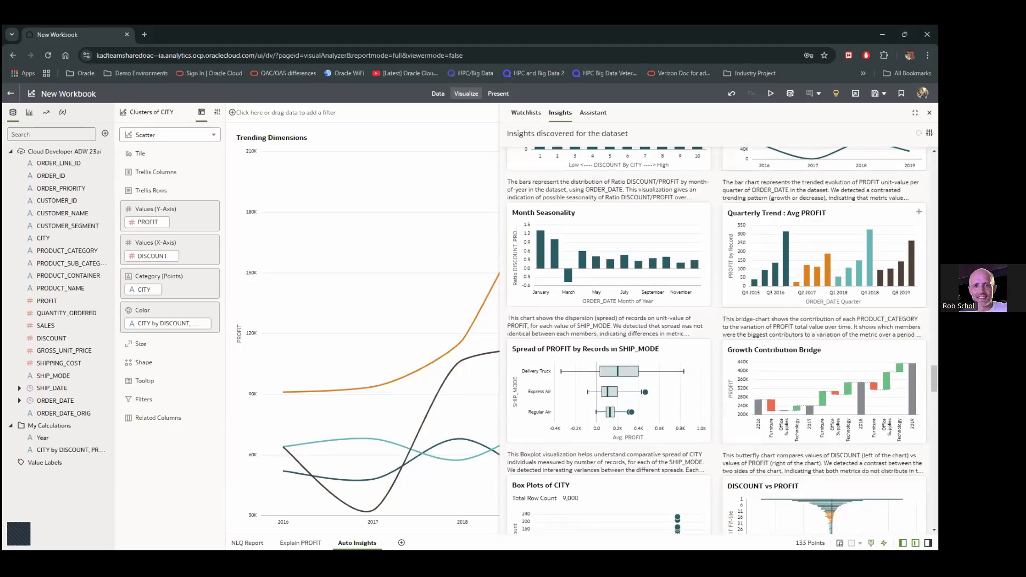
Add the Quarterly Trend : Avg PROFIT and PROFIT Value insight charts, then close Insights
click(919, 211)
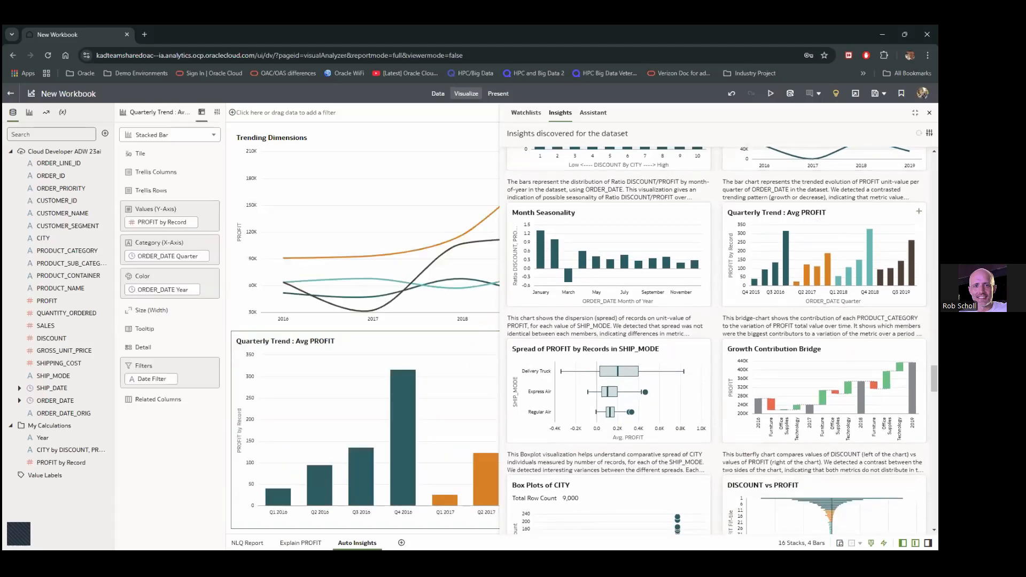
scroll(803, 294, down, 5)
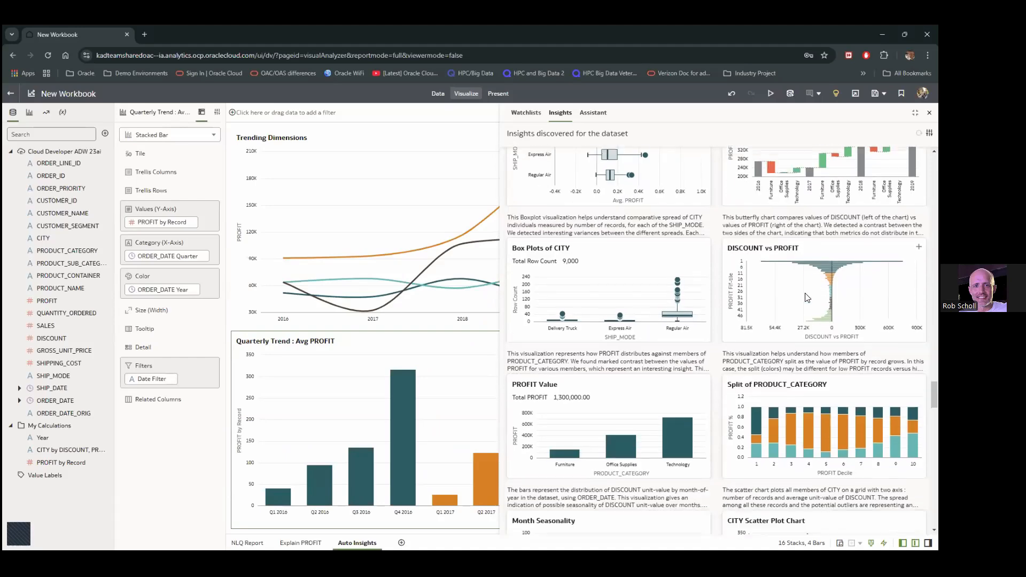
scroll(803, 295, down, 1)
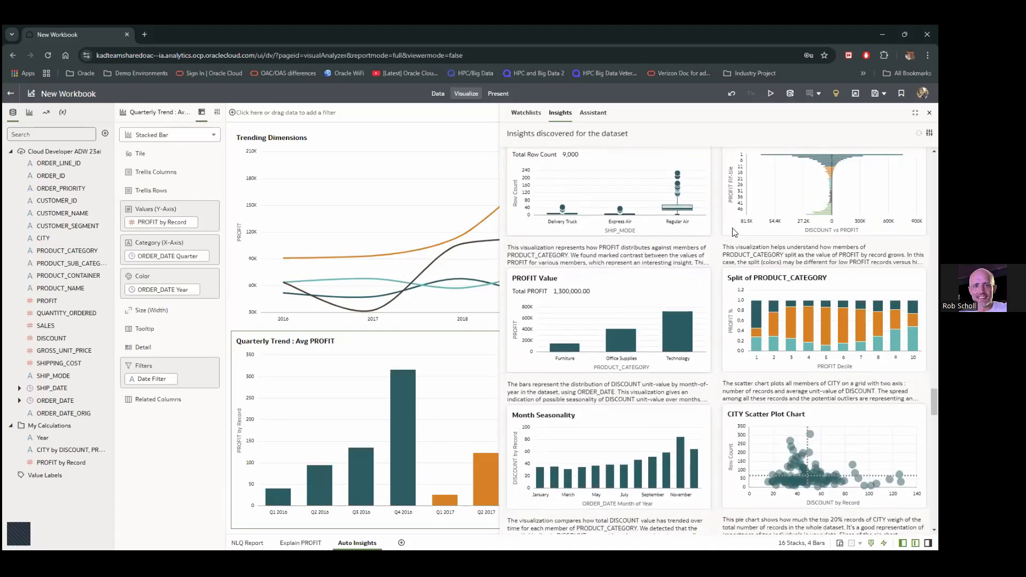
click(702, 277)
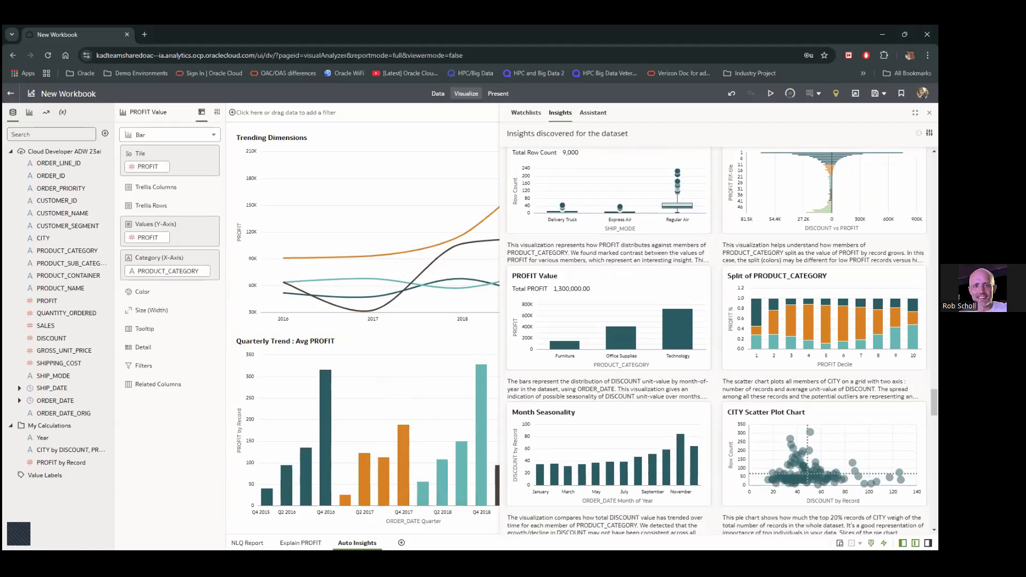
click(929, 113)
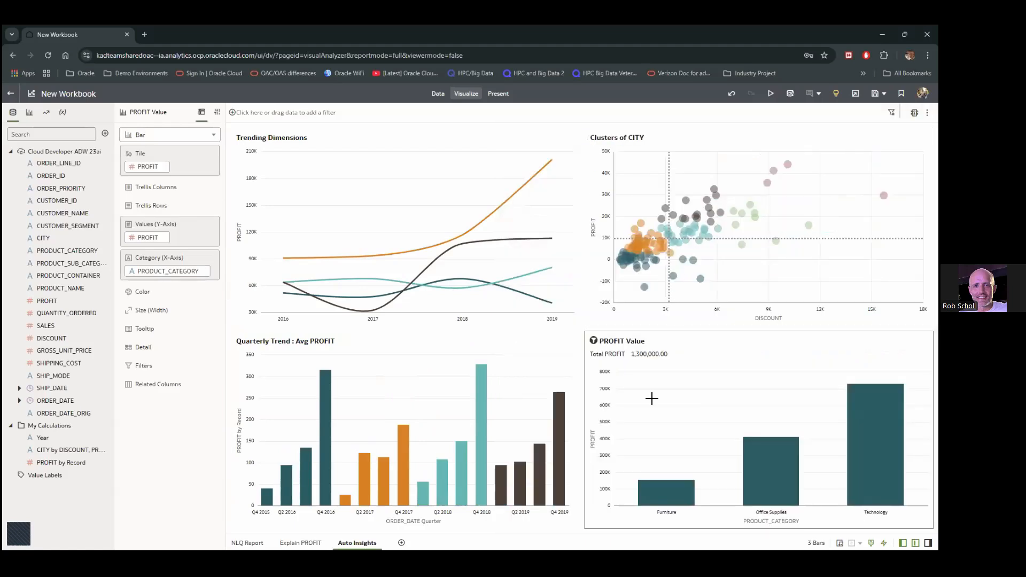
mouse_move(648, 406)
Chart PROFIT by Record by PRODUCT_CONTAINER as a bar chart across the canvas bottom
key(ctrl)
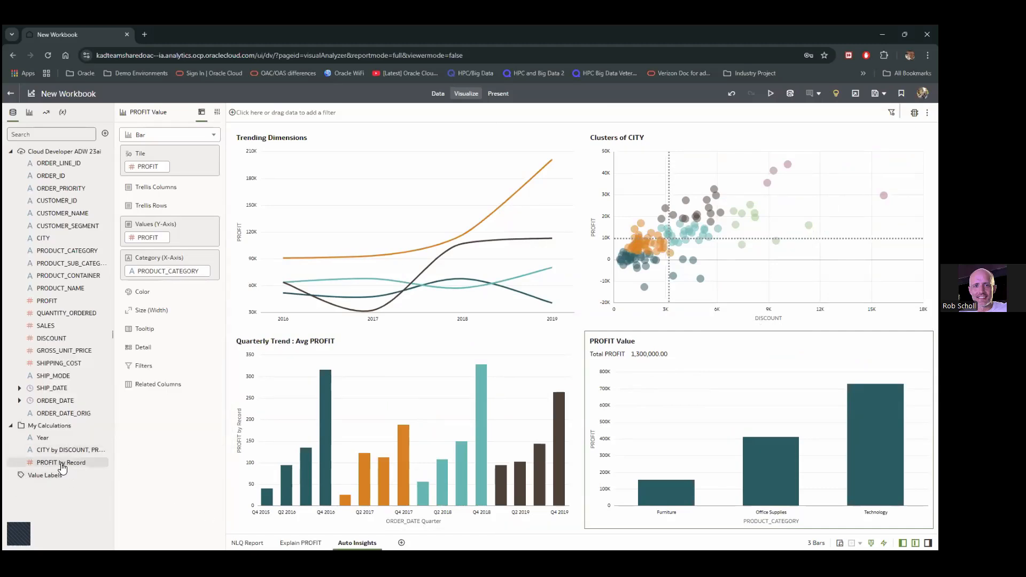
mouse_move(63, 468)
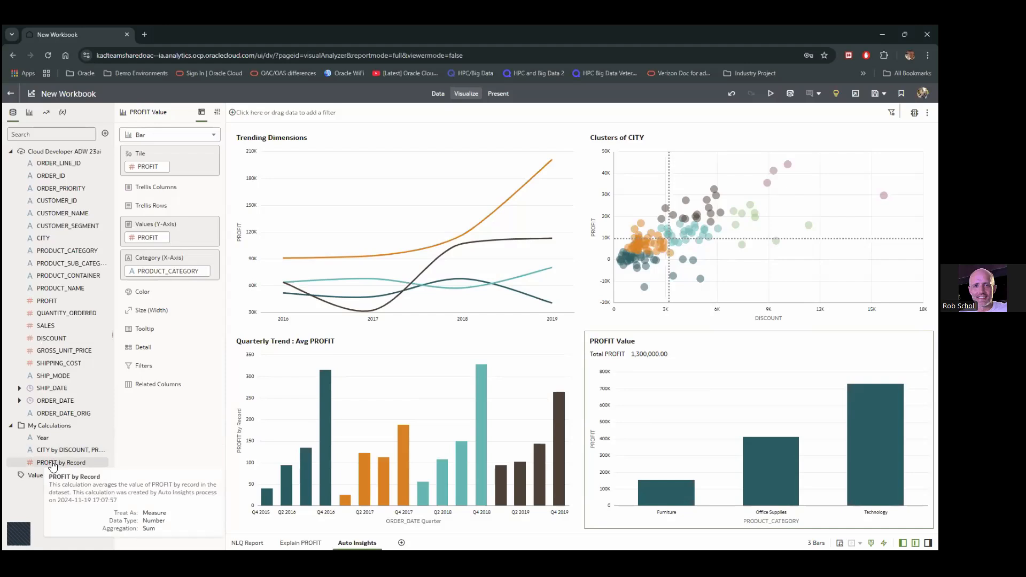
click(53, 462)
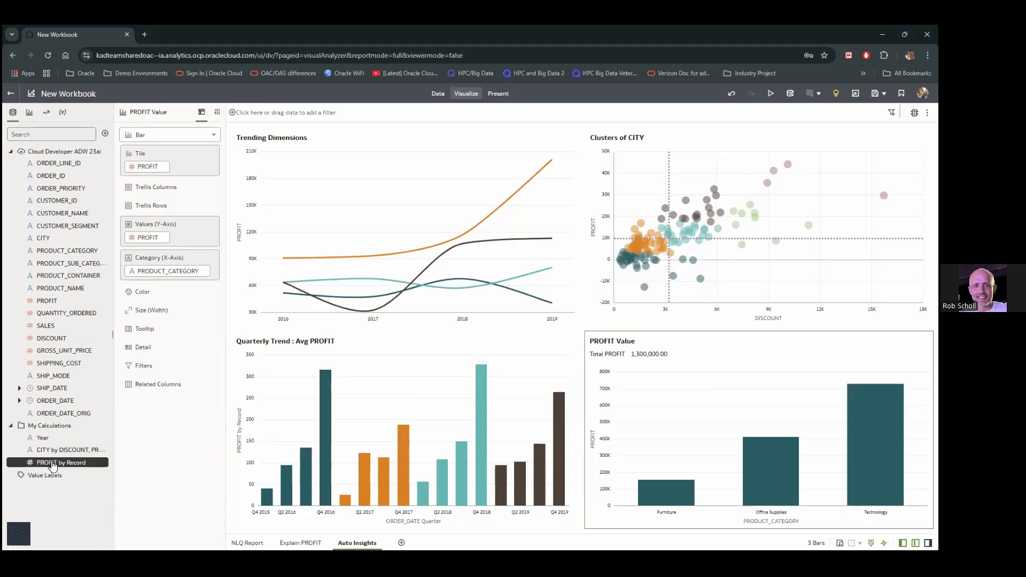
ctrl+click(55, 279)
drag(55, 279, 470, 529)
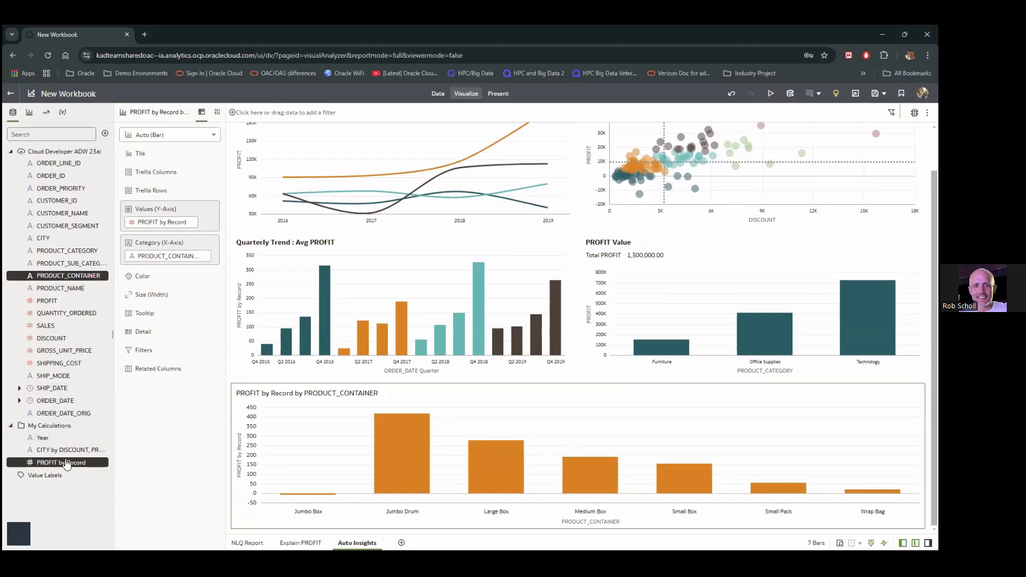
scroll(580, 411, up, 2)
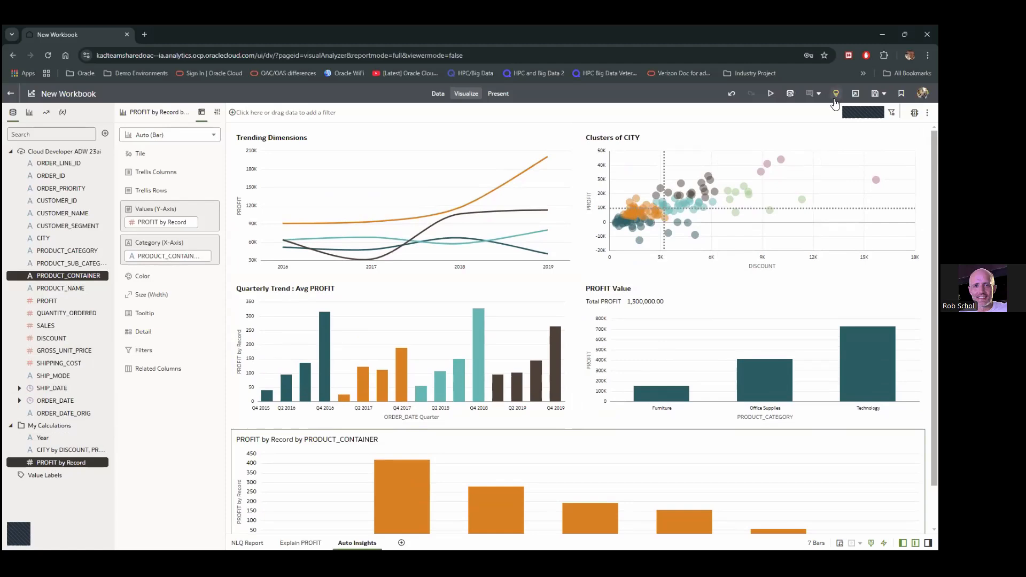
Reopen Insights and add a new blank canvas named 'OA Assistant'
click(835, 100)
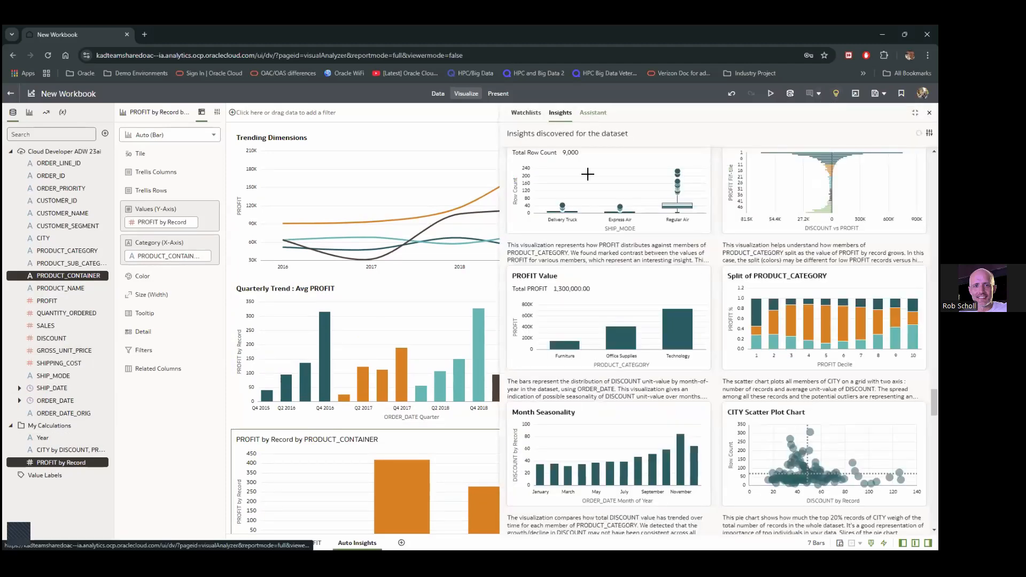
click(401, 542)
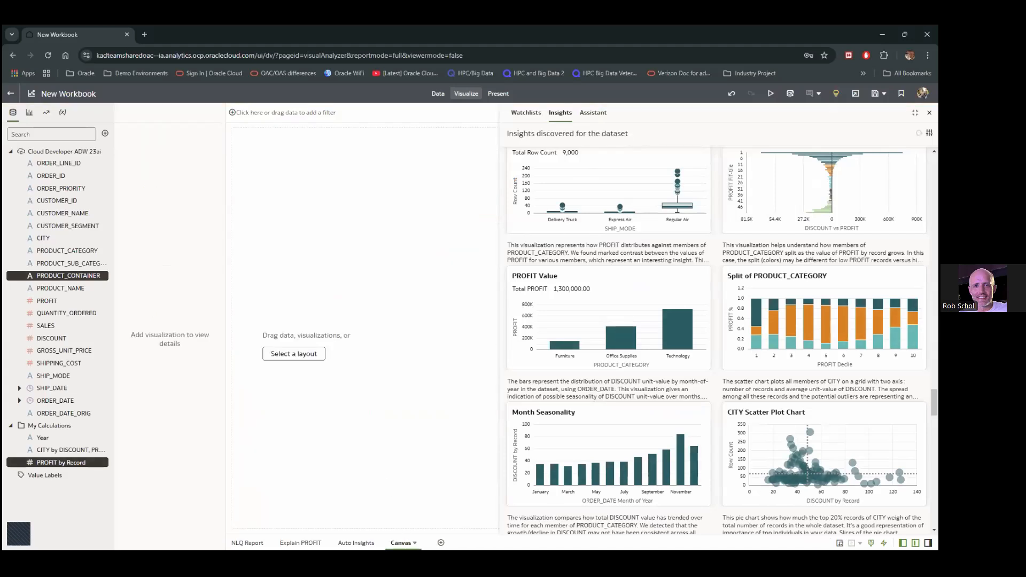
click(414, 542)
click(445, 481)
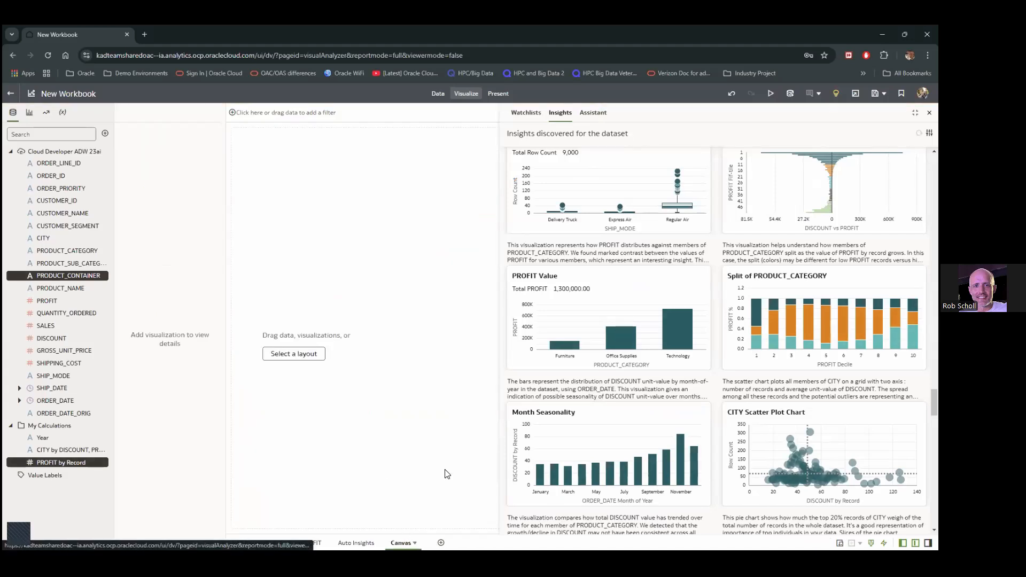
key(ctrl+a)
text(OA)
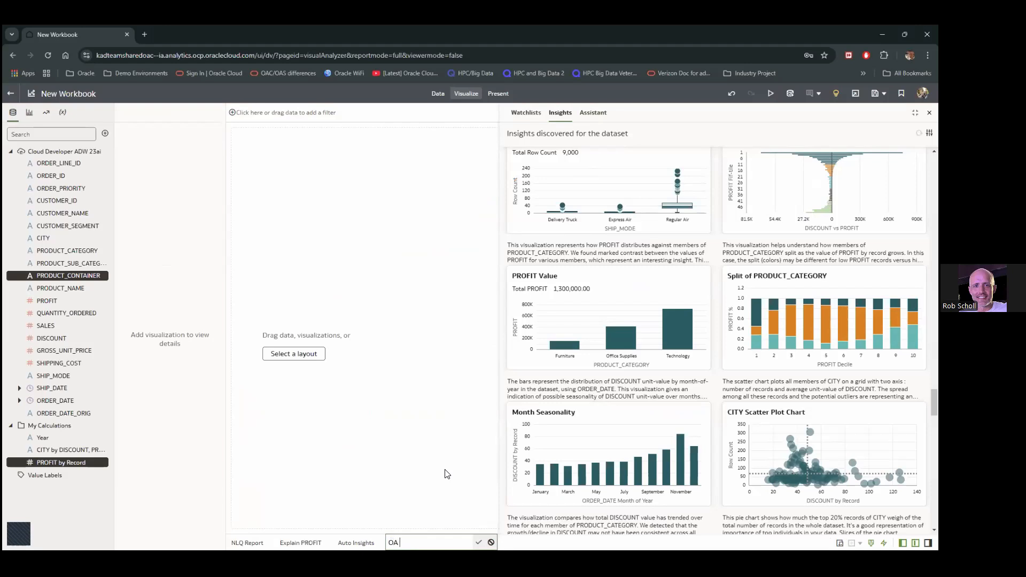
text( Assta)
text(istant)
key(Return)
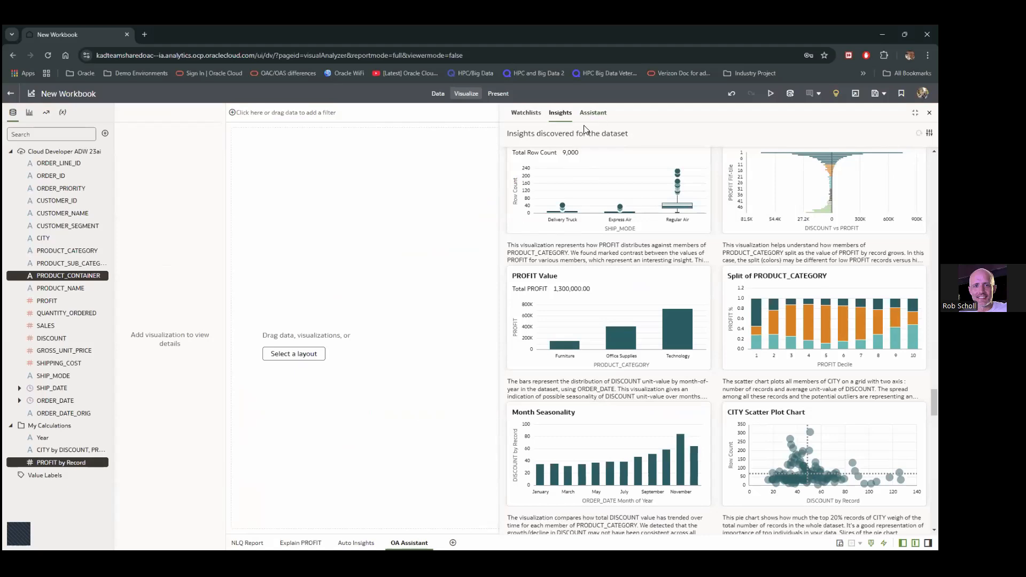
Open the Assistant and ask it to show sales by segment
click(599, 113)
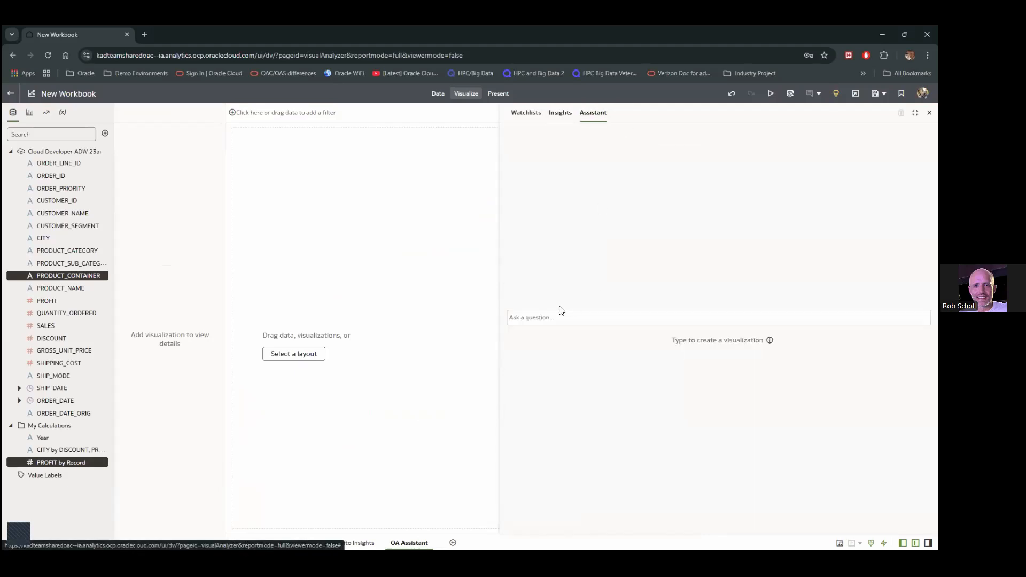
click(541, 322)
click(544, 323)
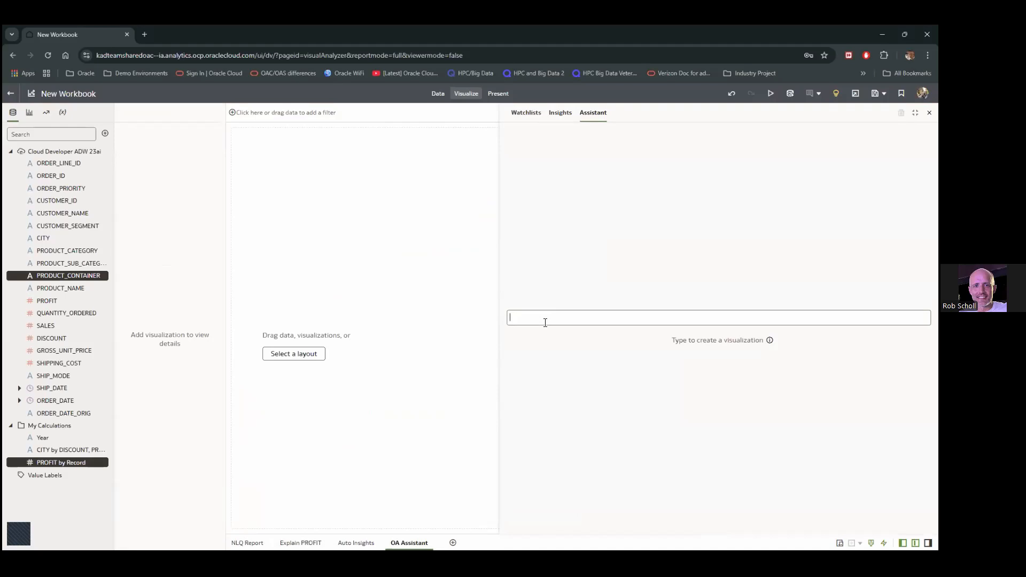
text(Show me)
text( sla)
text(alse by segemen)
text(t)
key(Return)
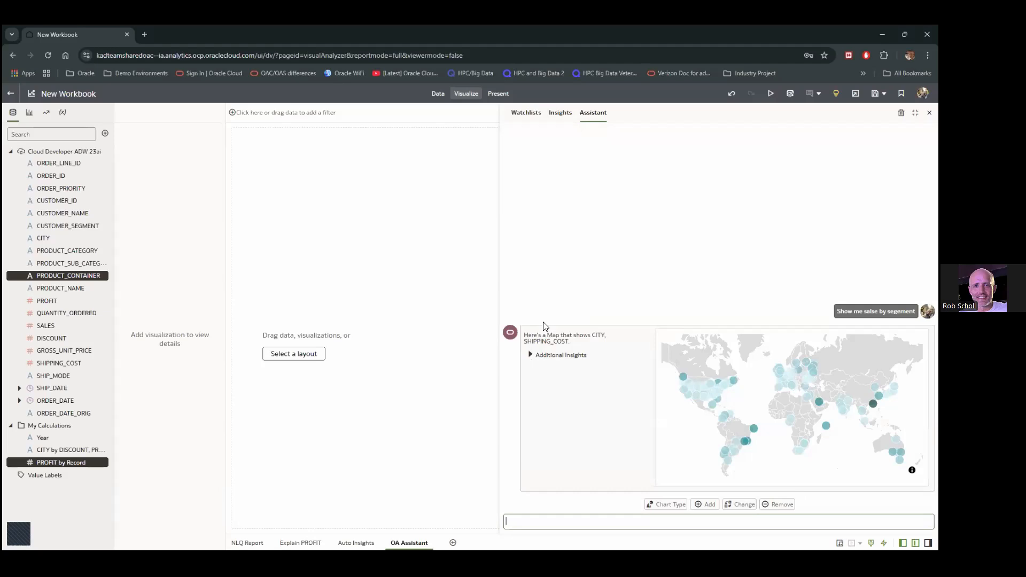
Re-ask 'Show me sales by segment' and add the SALES by CUSTOMER_SEGMENT chart to the canvas
text(Show)
text(me sales and)
key(BackSpace)
key(BackSpace)
key(BackSpace)
key(BackSpace)
text(by segem)
key(BackSpace)
key(BackSpace)
text(ment)
key(Return)
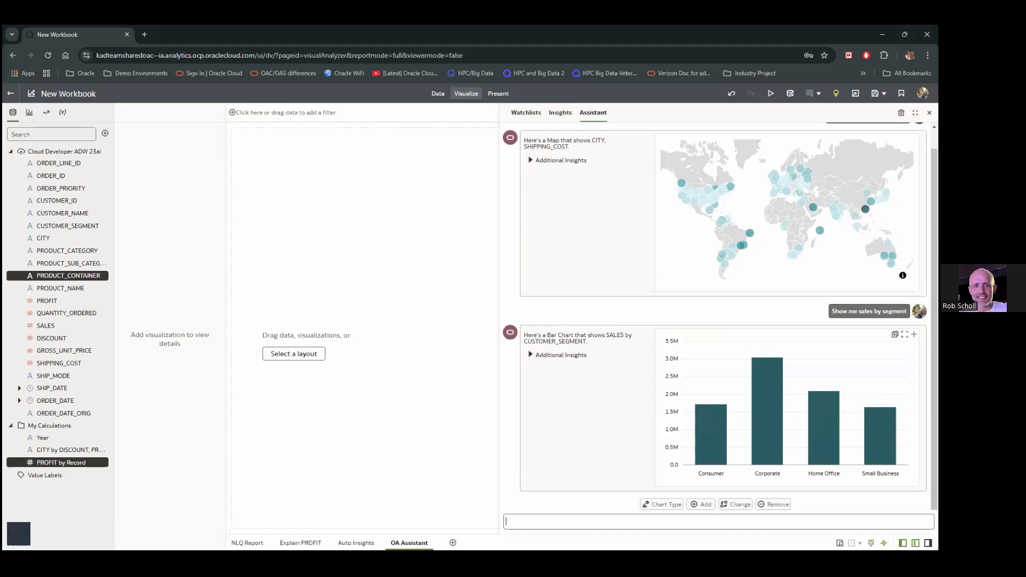
click(894, 334)
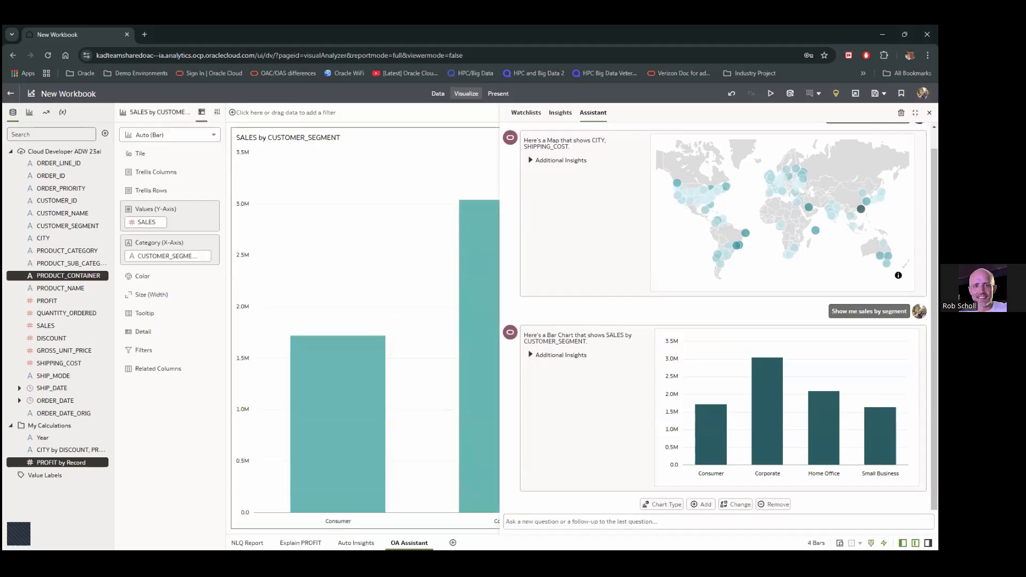
click(929, 113)
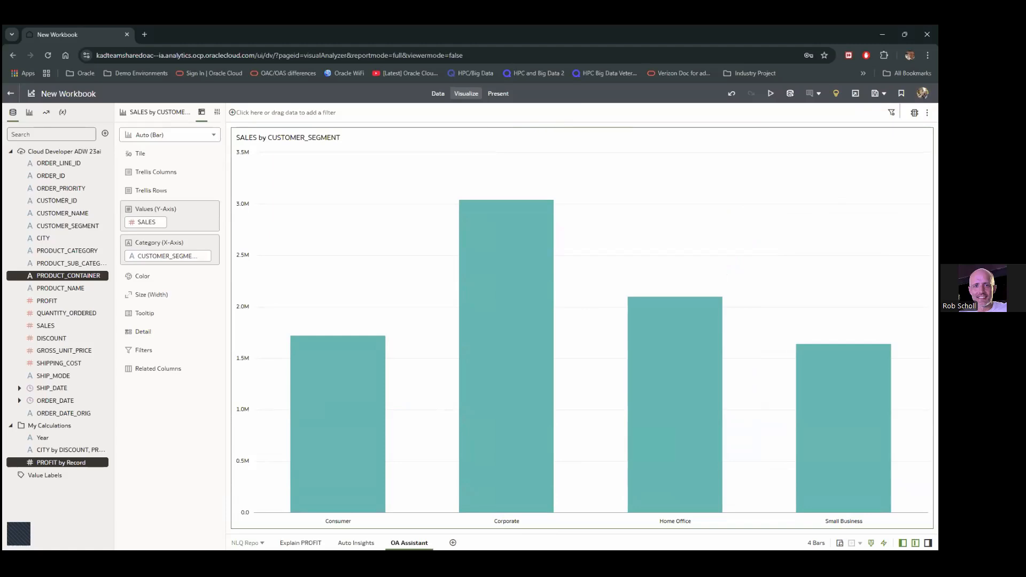
Reopen the Assistant and ask 'Show me sales and profit by order quarterly'
click(836, 95)
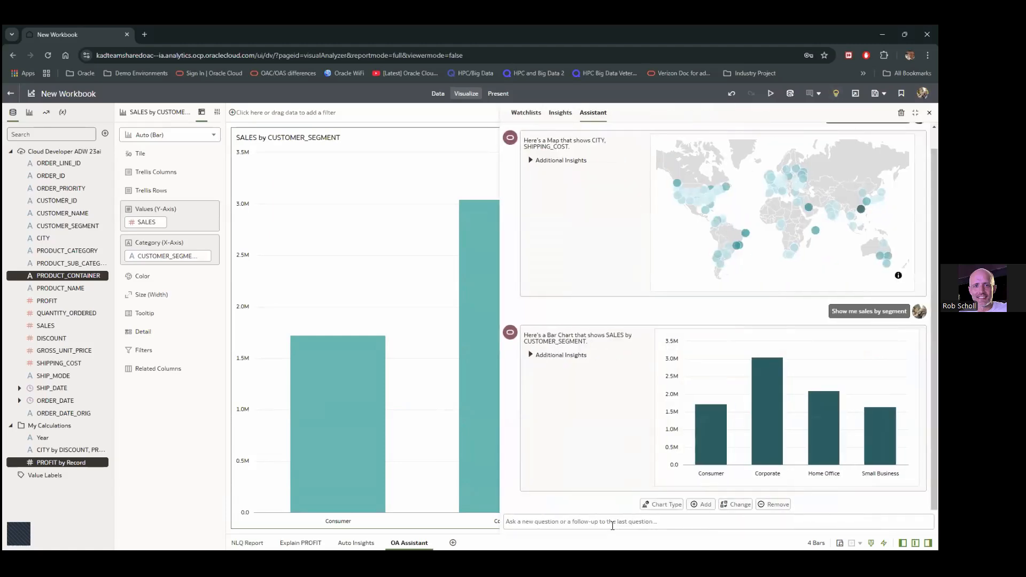
click(612, 525)
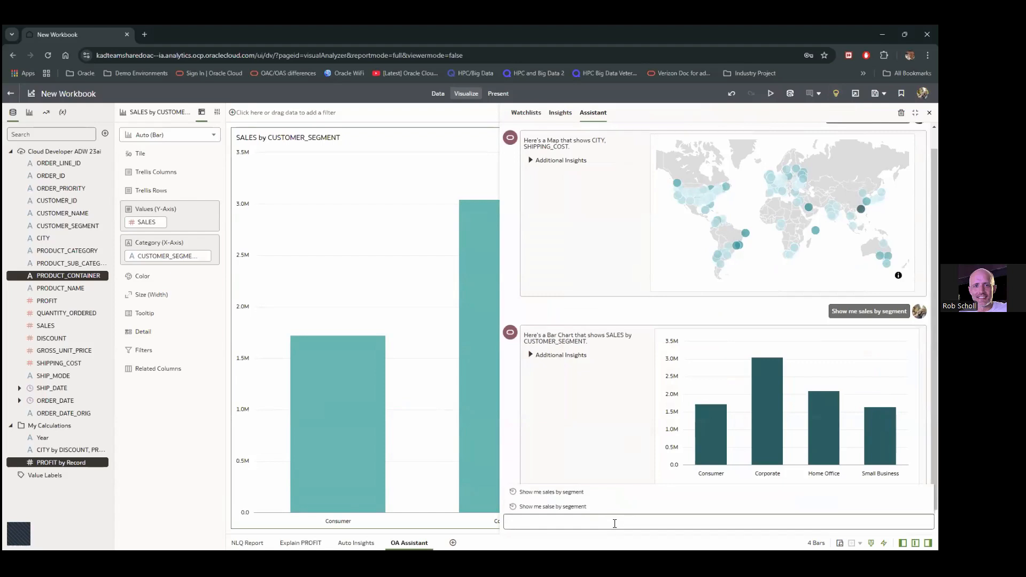
click(615, 524)
text(Sho)
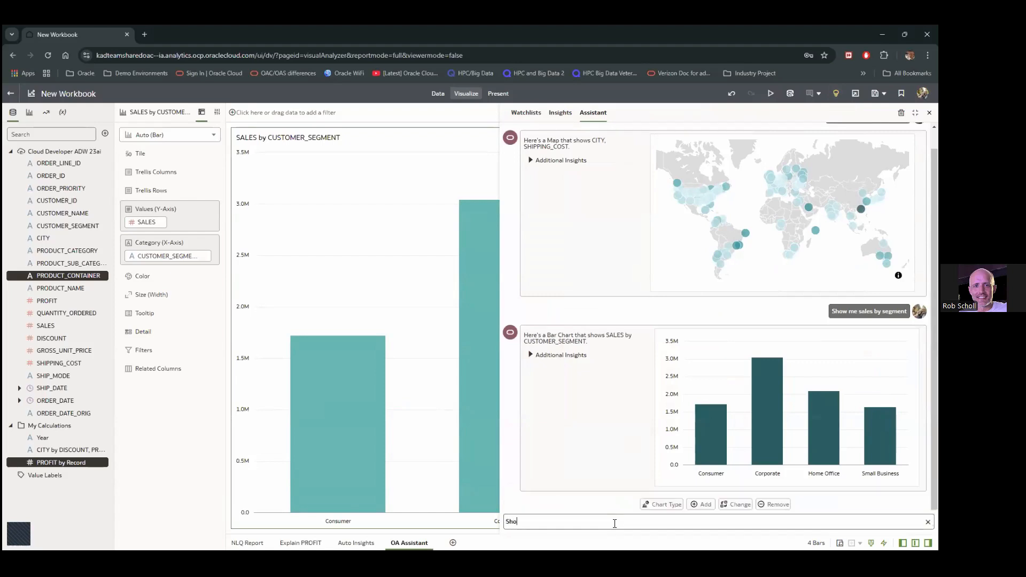
text(e me sale s and profit by )
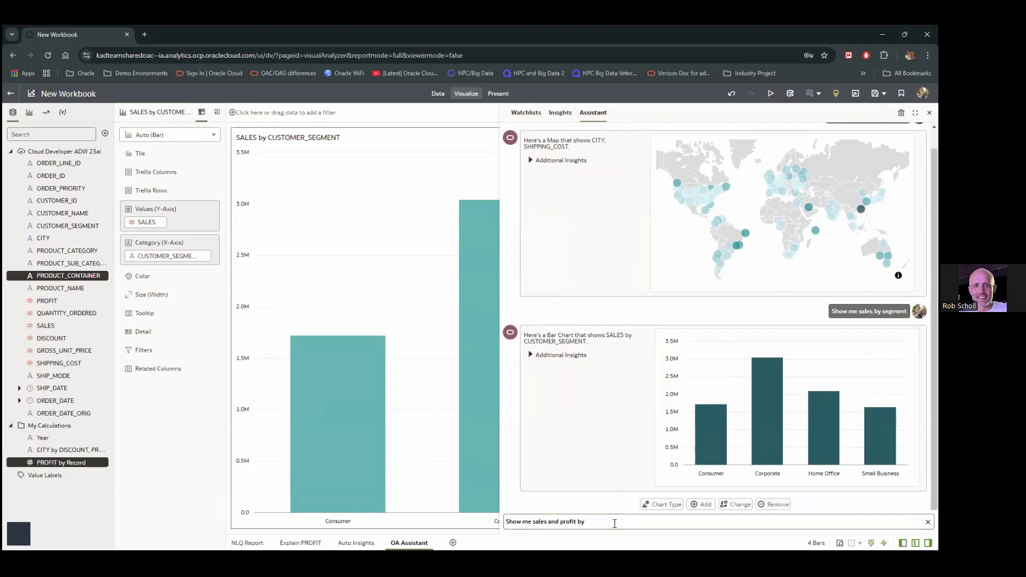
text(order w)
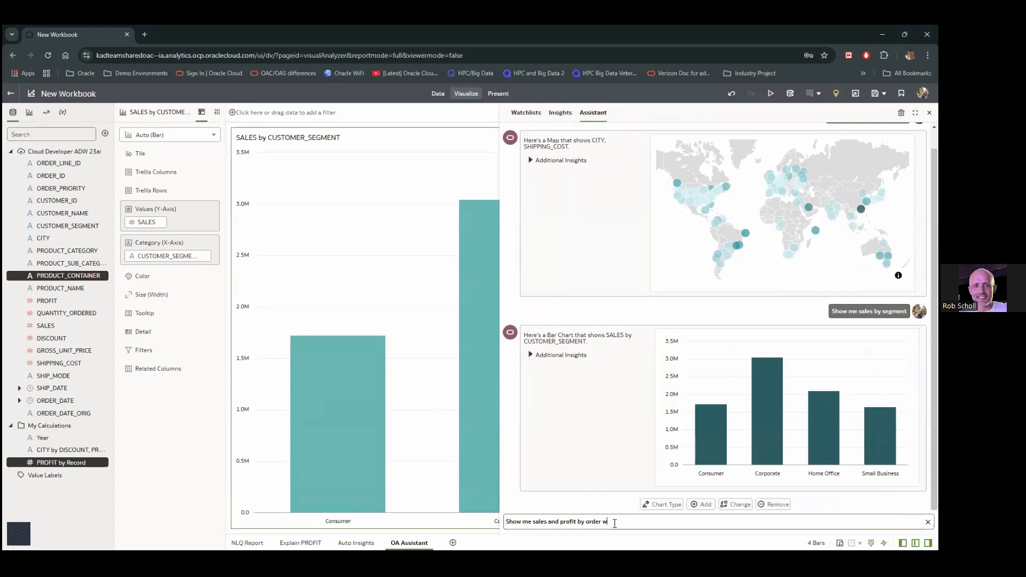
key(BackSpace)
text(qa)
key(BackSpace)
text(uaterly)
key(Return)
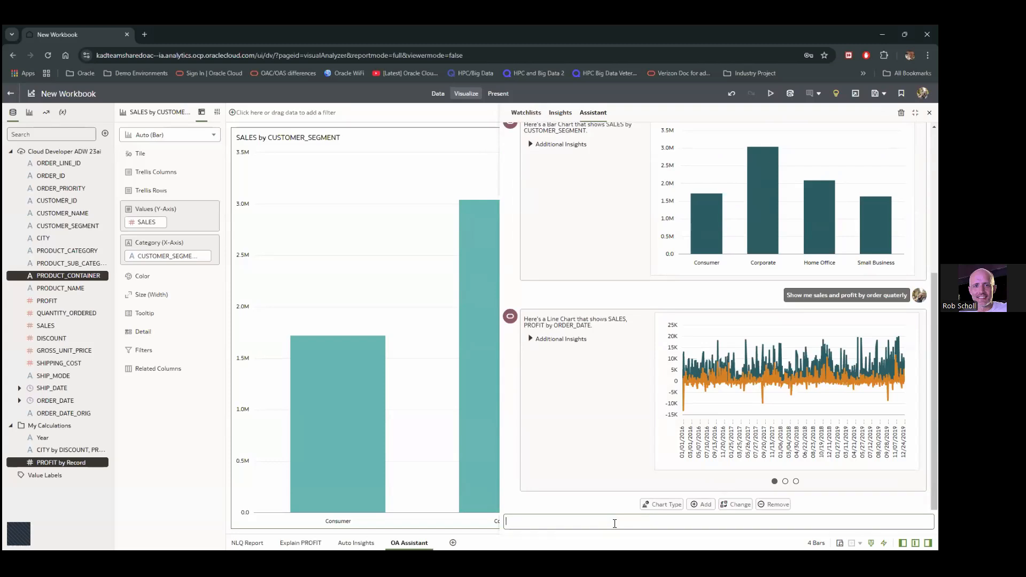
click(615, 523)
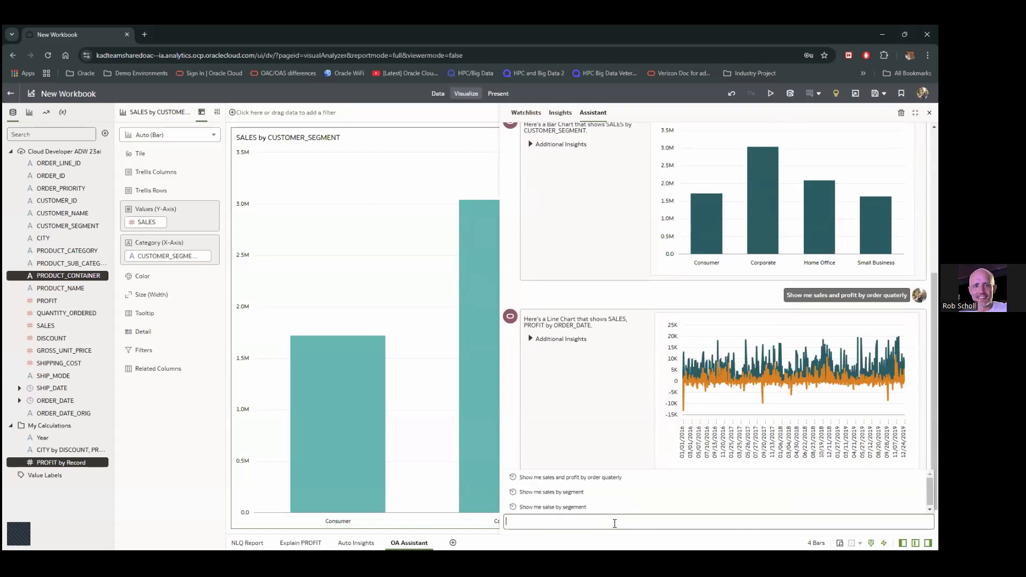
Ask the Assistant 'show me sales and profit by order date quarter'
click(614, 523)
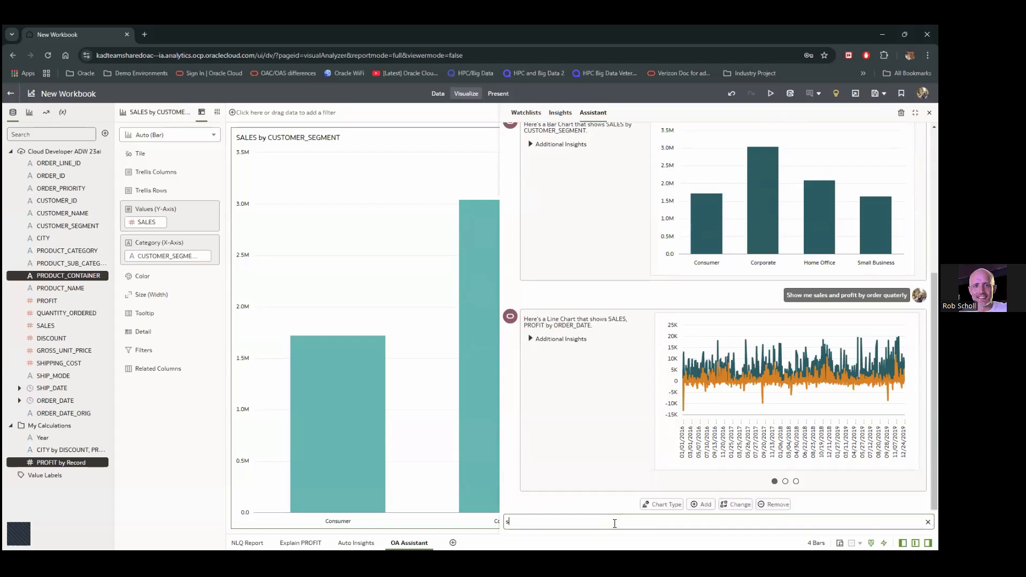
text(show me sales and profit by order qu)
key(BackSpace)
key(BackSpace)
key(BackSpace)
text(date quarter)
key(Return)
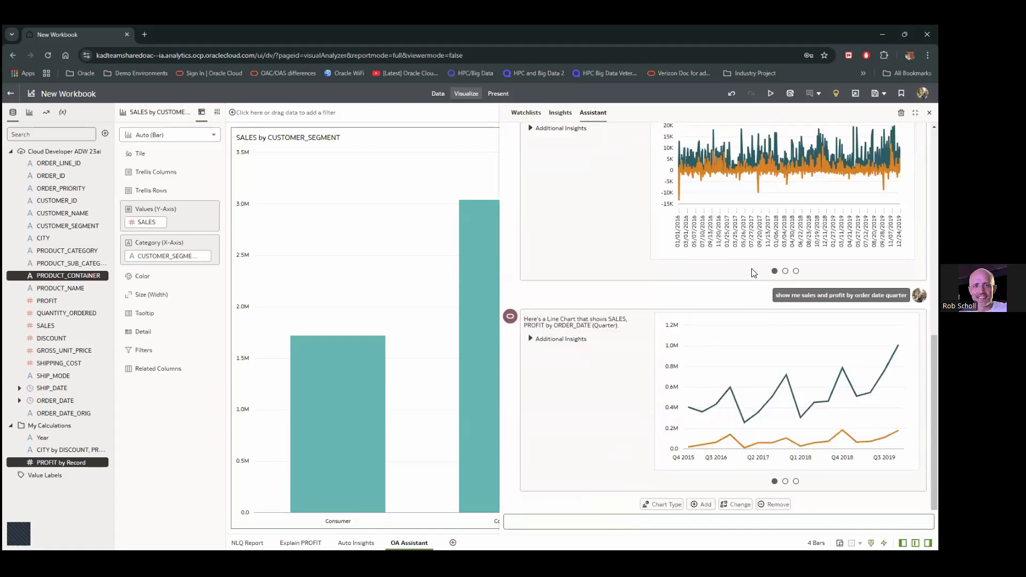
Expand and collapse ORDER_DATE in the data panel to check its date levels
mouse_move(749, 333)
scroll(735, 472, up, 1)
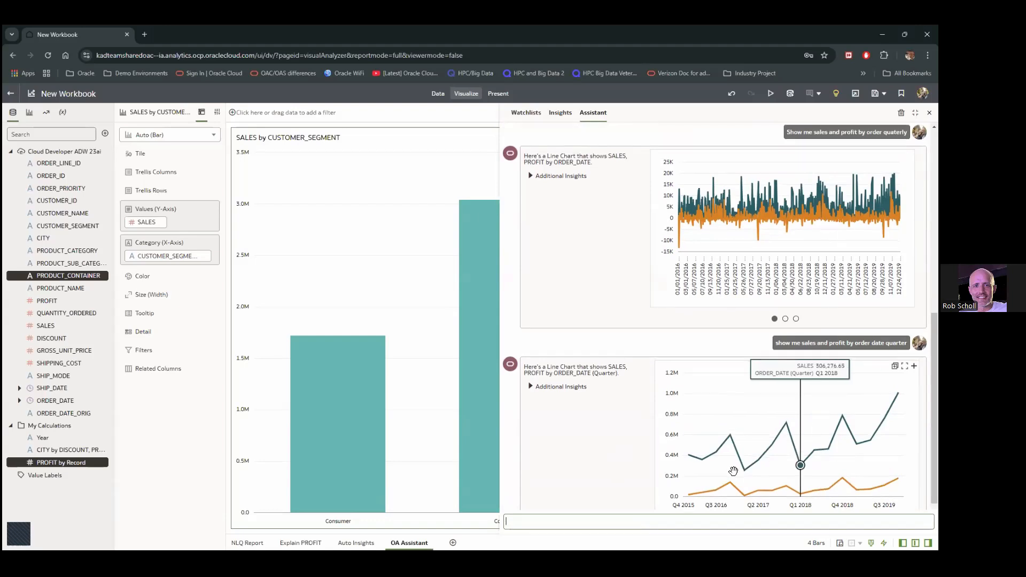
scroll(796, 459, down, 1)
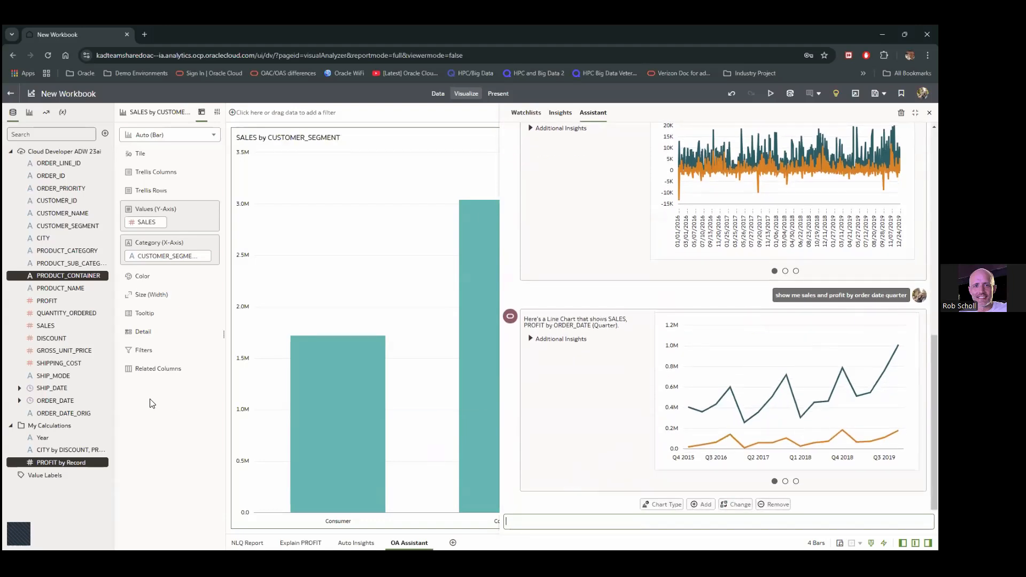
click(19, 401)
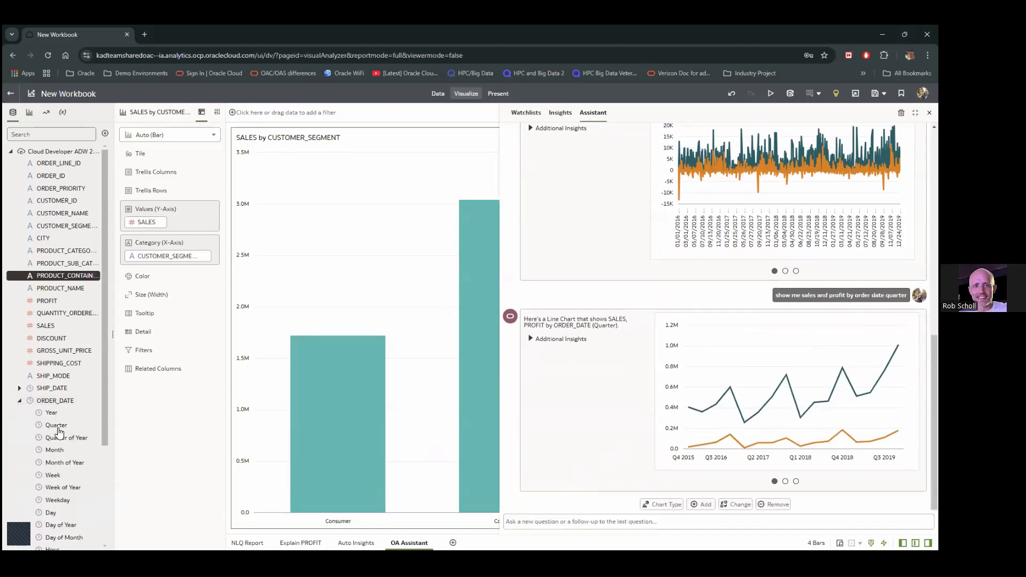
click(19, 400)
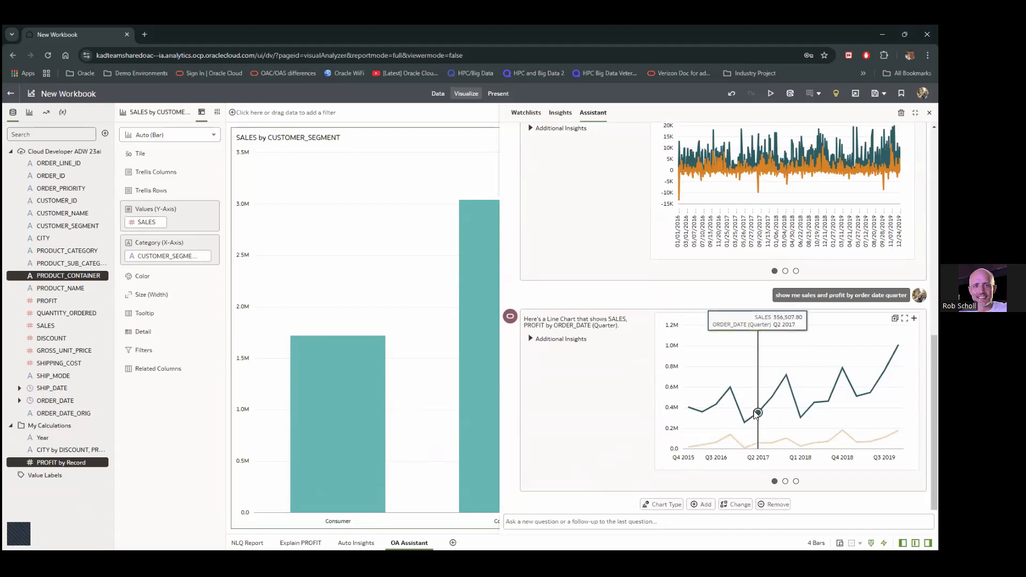
mouse_move(730, 388)
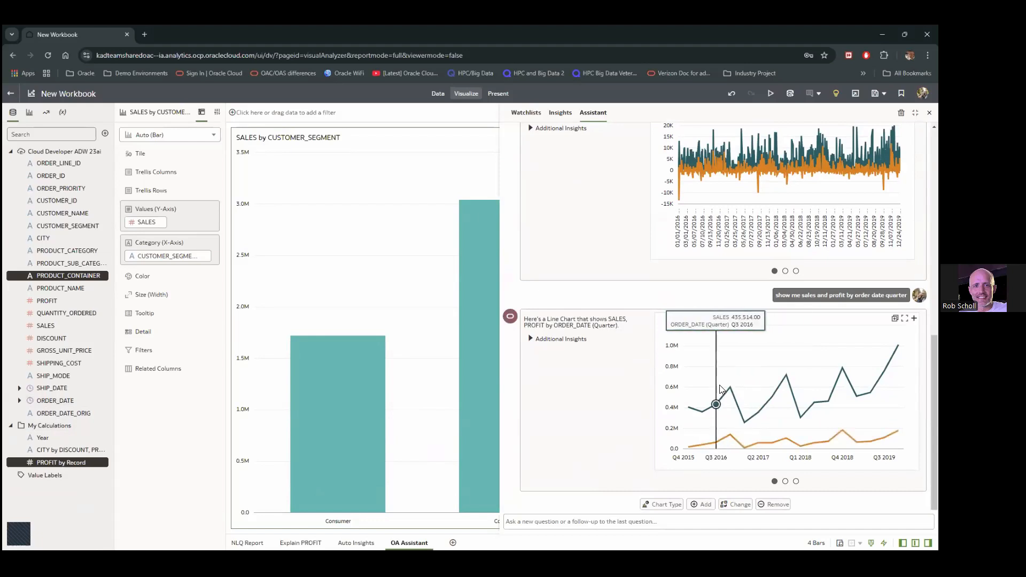
Add the PROFIT by quarter and SALES, PROFIT by ORDER_DATE Quarter charts to the canvas
click(785, 482)
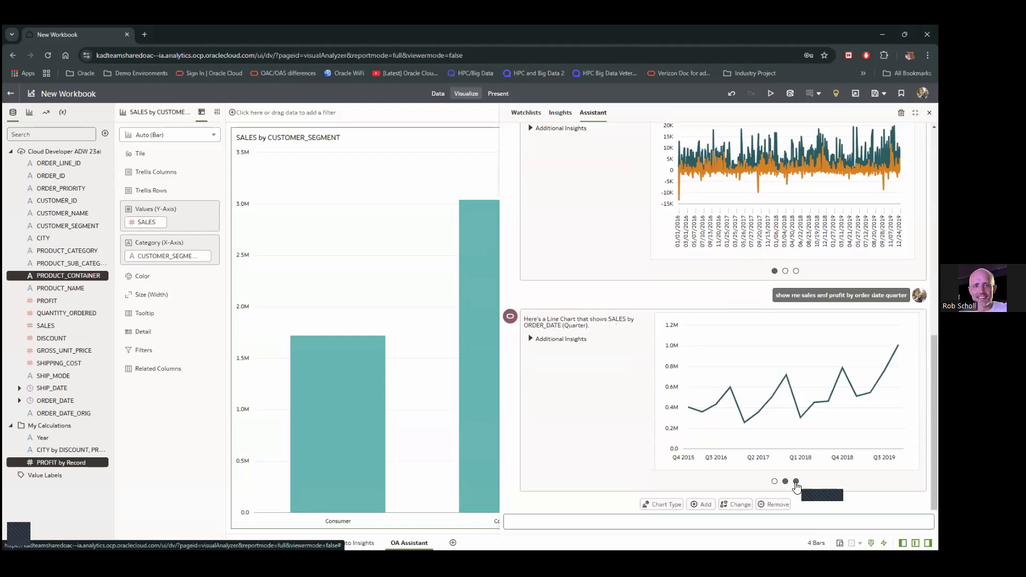
click(796, 482)
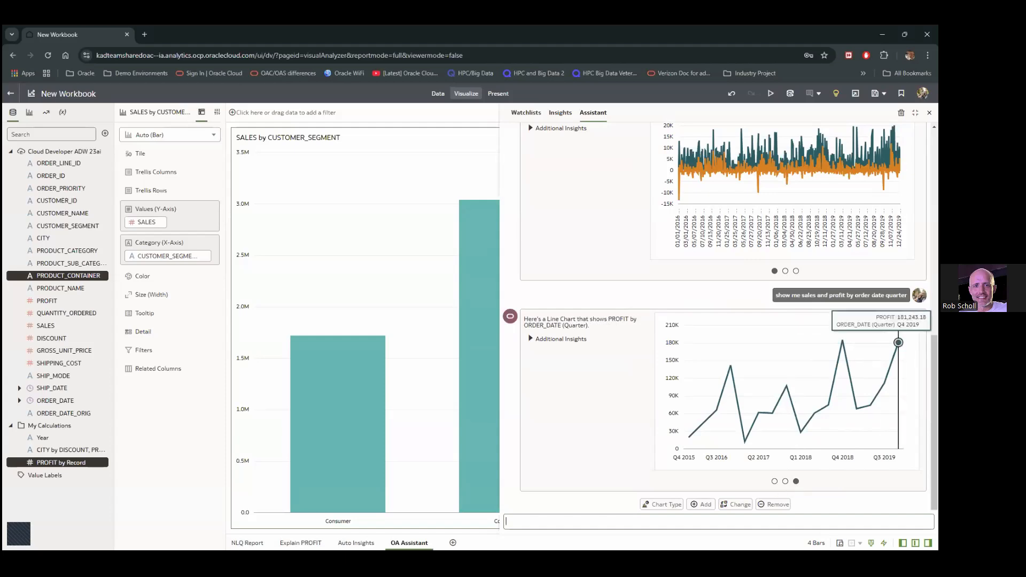
click(913, 318)
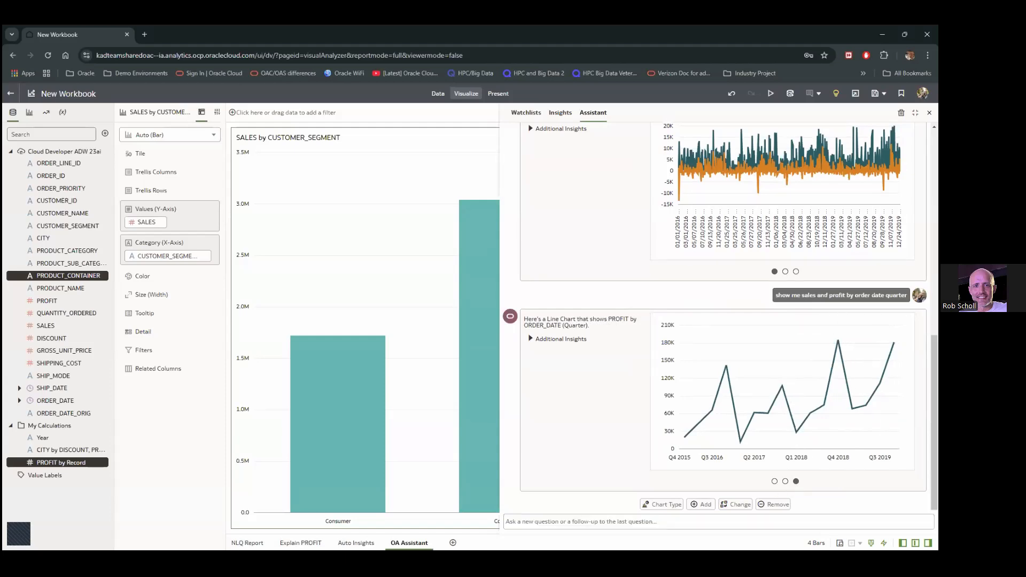
click(774, 481)
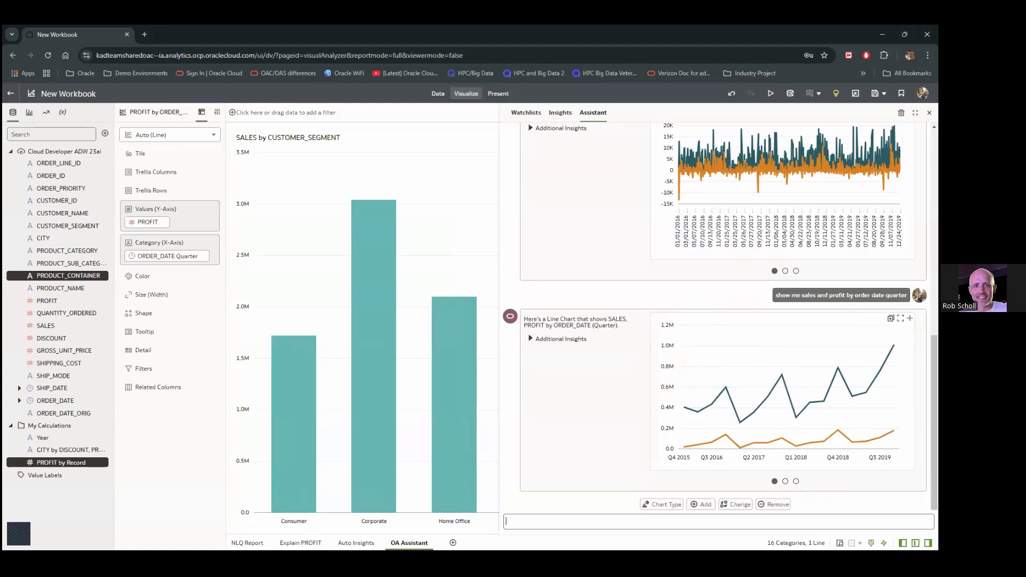
click(910, 319)
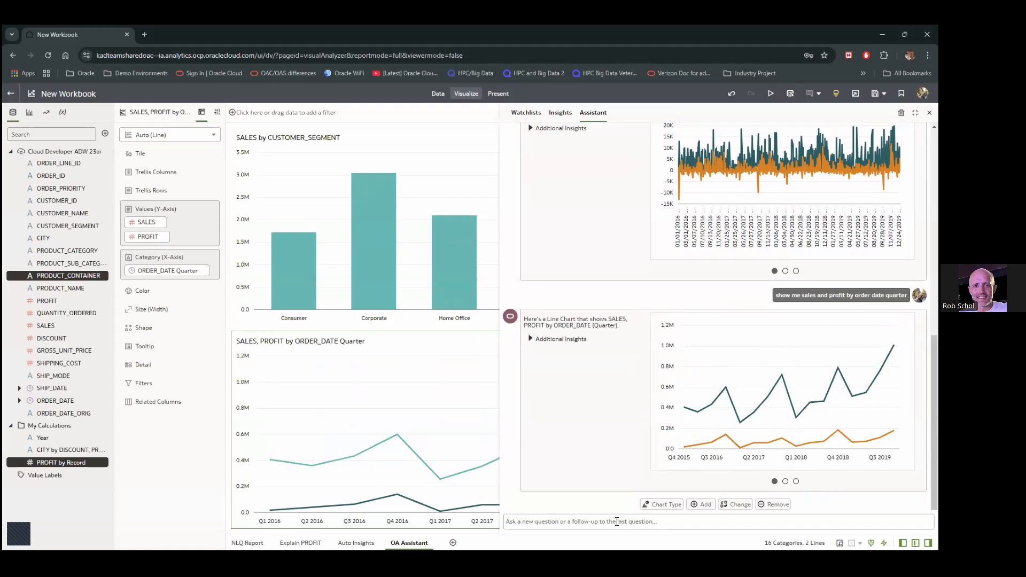
Ask the Assistant to 'change chart to table', add the quarterly SALES, PROFIT table, and close it
click(617, 521)
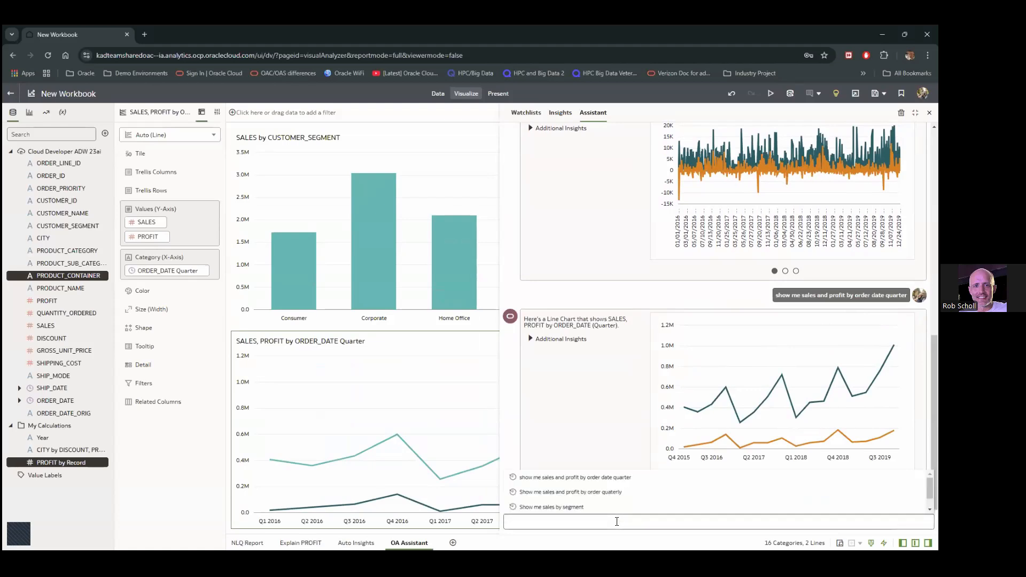
text(change)
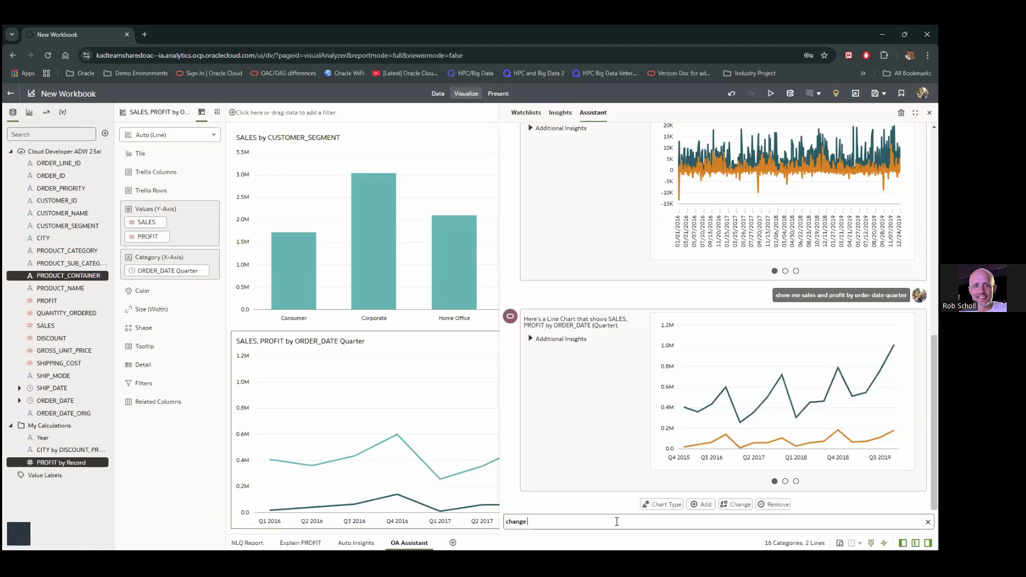
text(chart to table)
key(Return)
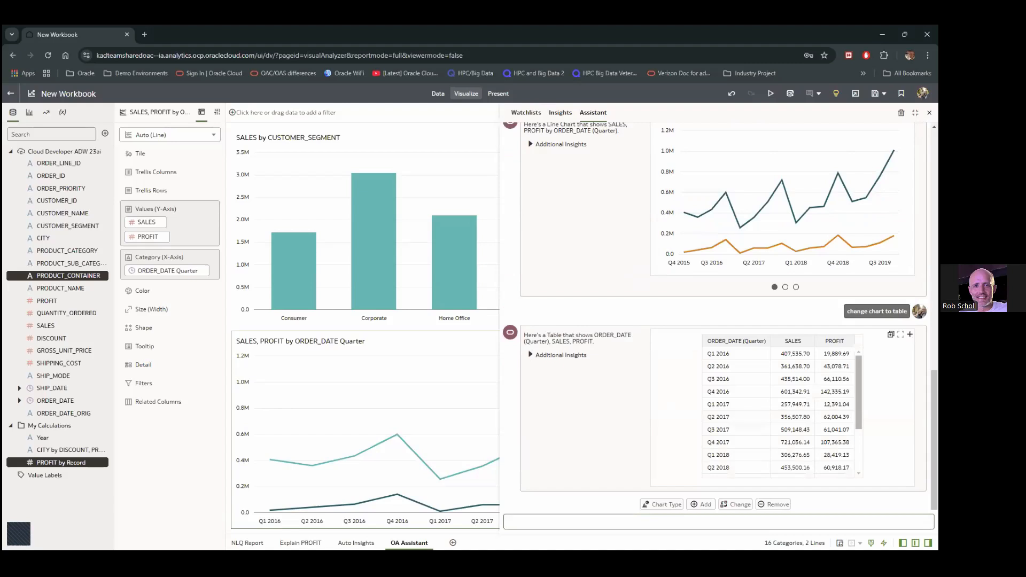
click(909, 334)
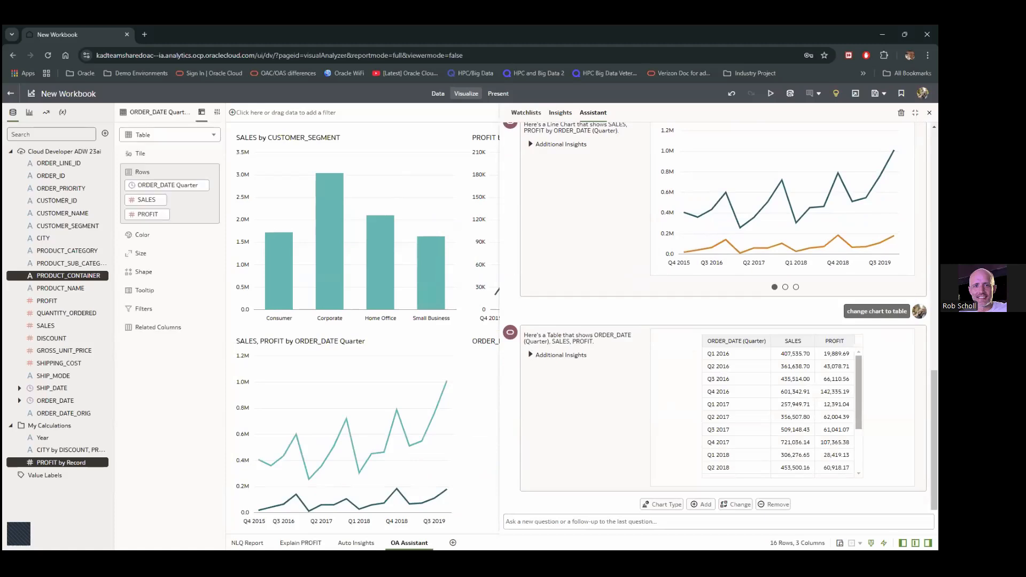
click(929, 113)
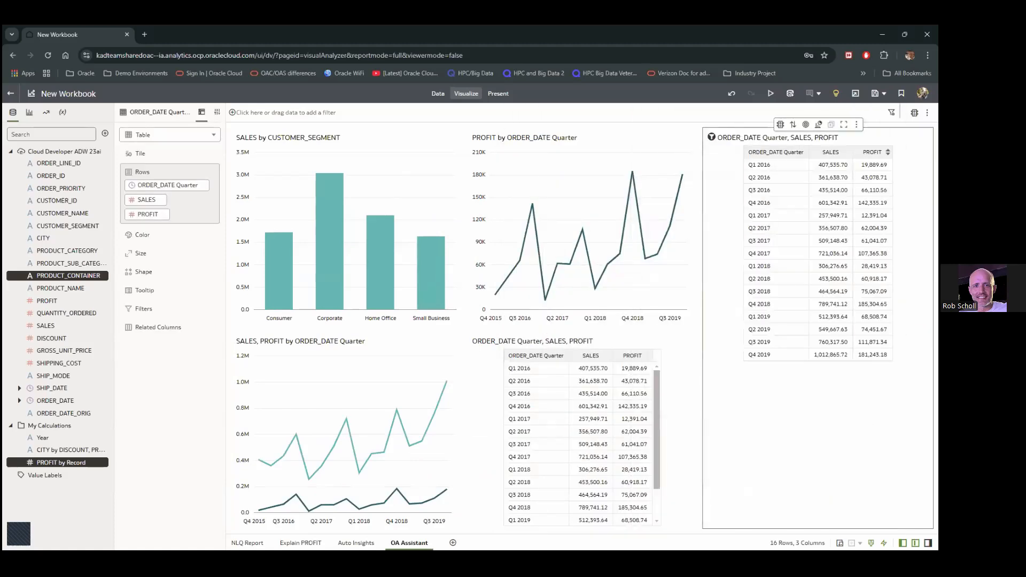
Delete the duplicate quarterly table, then view Explain PROFIT and Auto Insights before returning to OA Assistant
key(Delete)
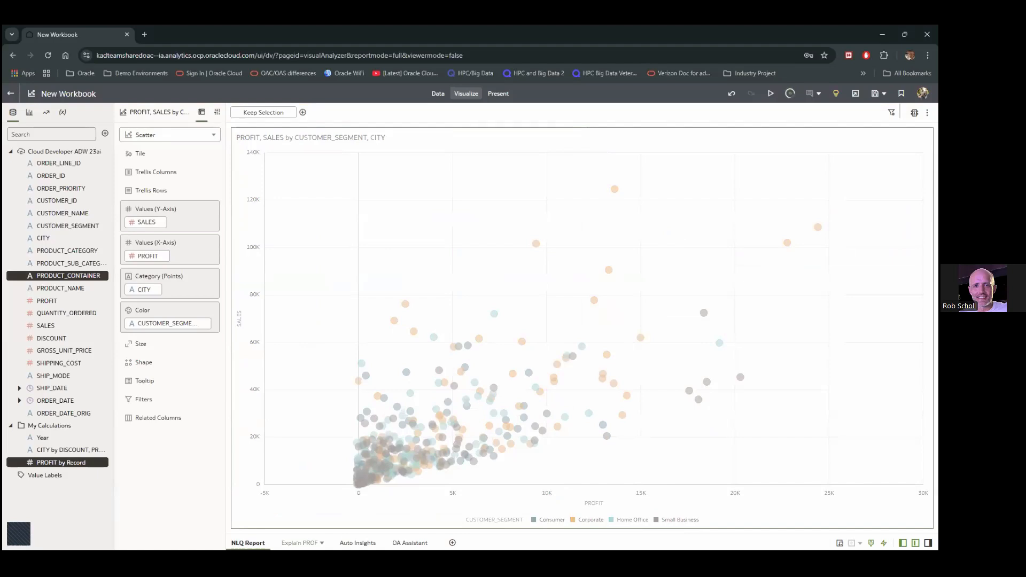
click(299, 543)
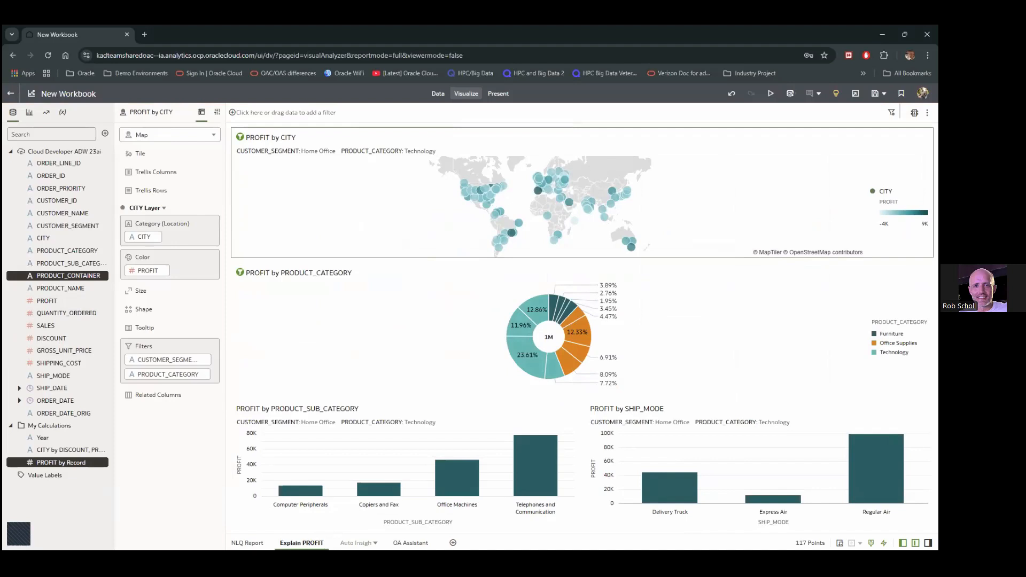
click(357, 543)
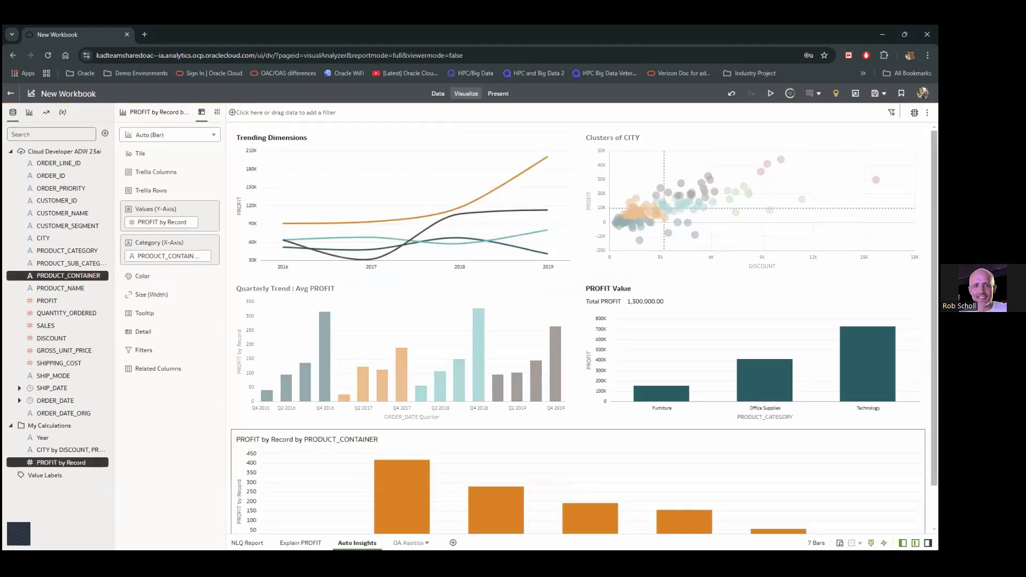
click(409, 542)
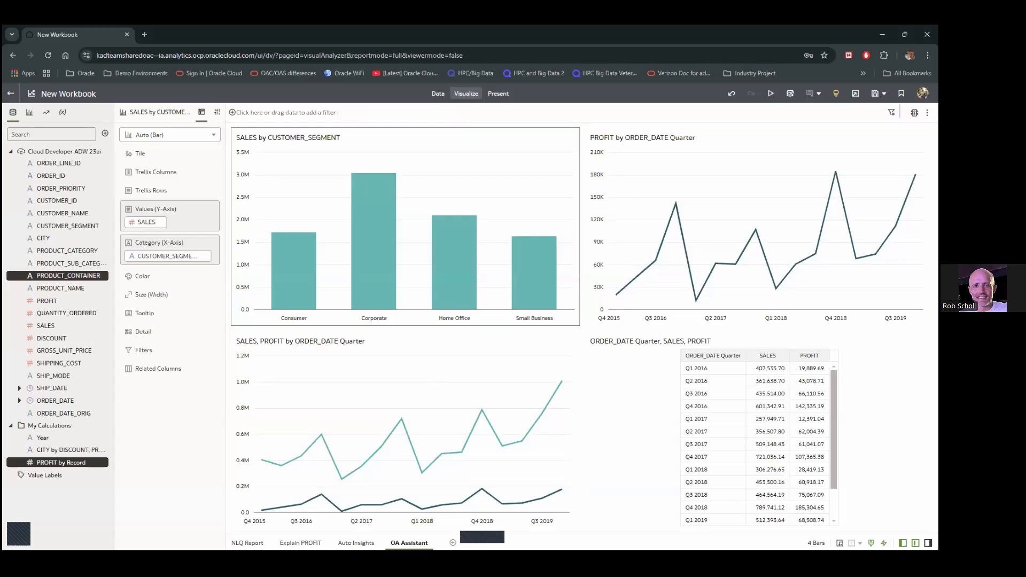
Add a new canvas and chart SALES by ORDER_DATE, coloured by PRODUCT_CATEGORY
click(453, 542)
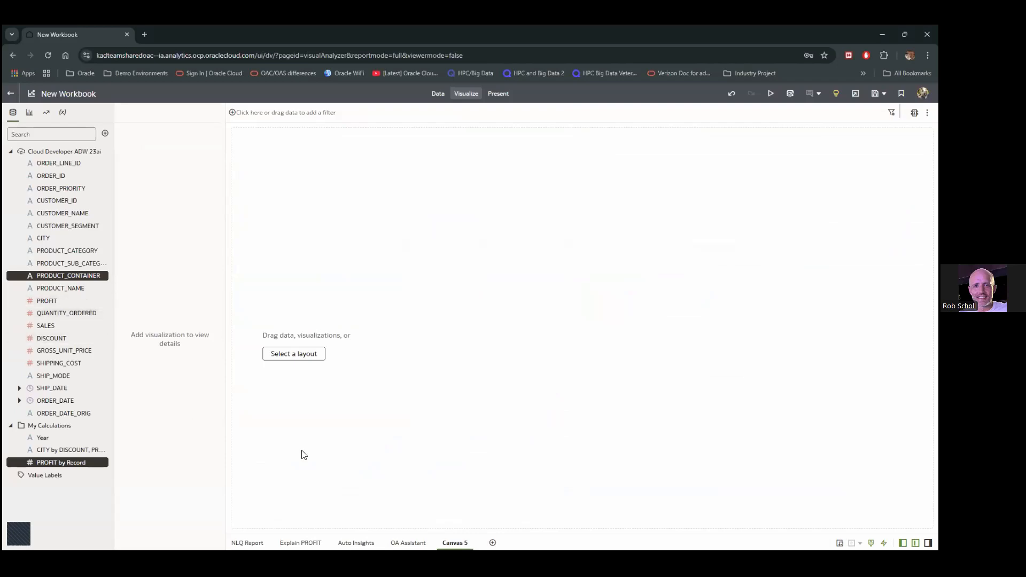
click(46, 326)
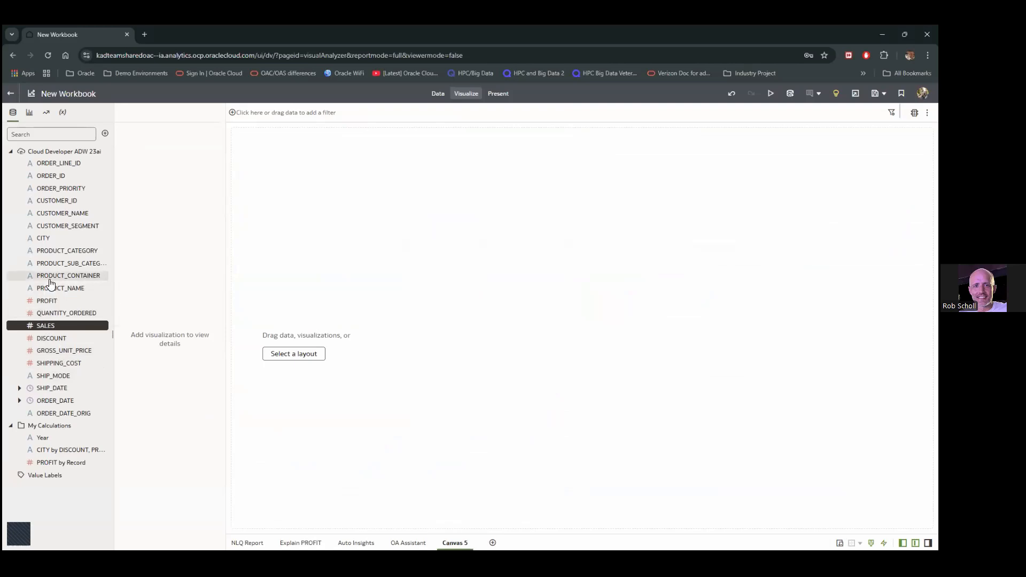
ctrl+click(57, 251)
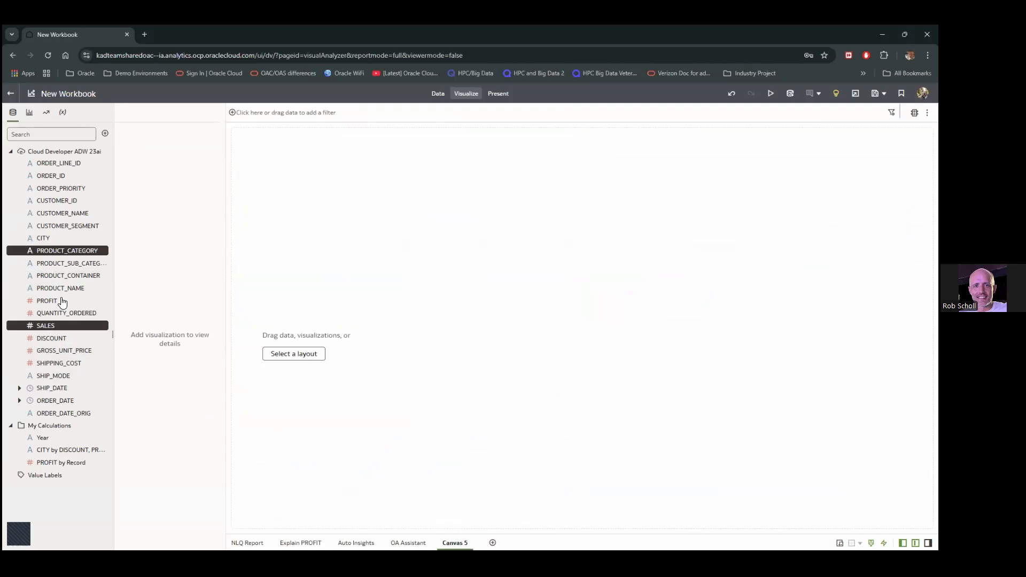
ctrl+click(53, 402)
drag(53, 405, 430, 278)
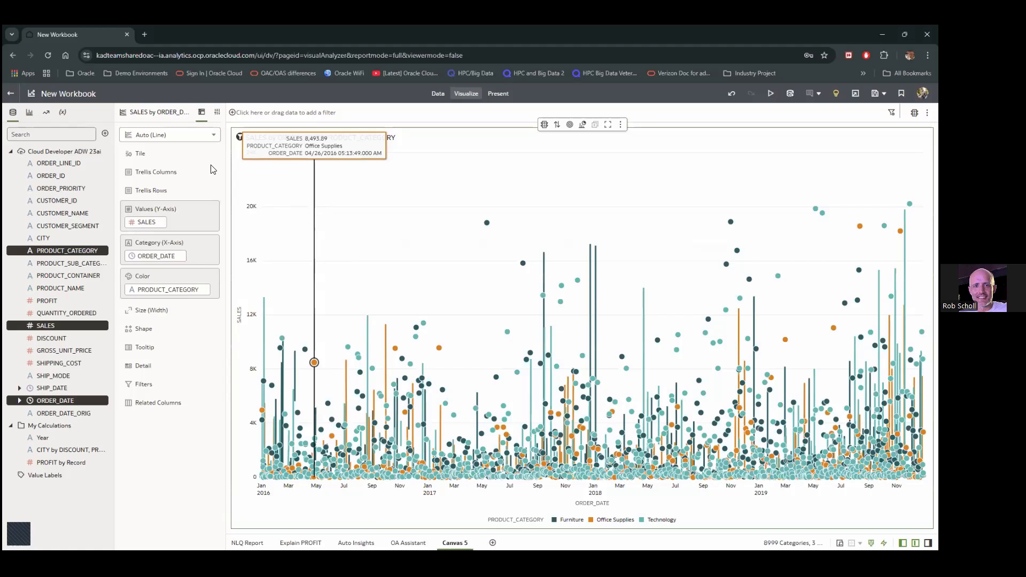
Show ORDER_DATE by quarter and split the chart into PRODUCT_CATEGORY trellis rows
right_click(149, 259)
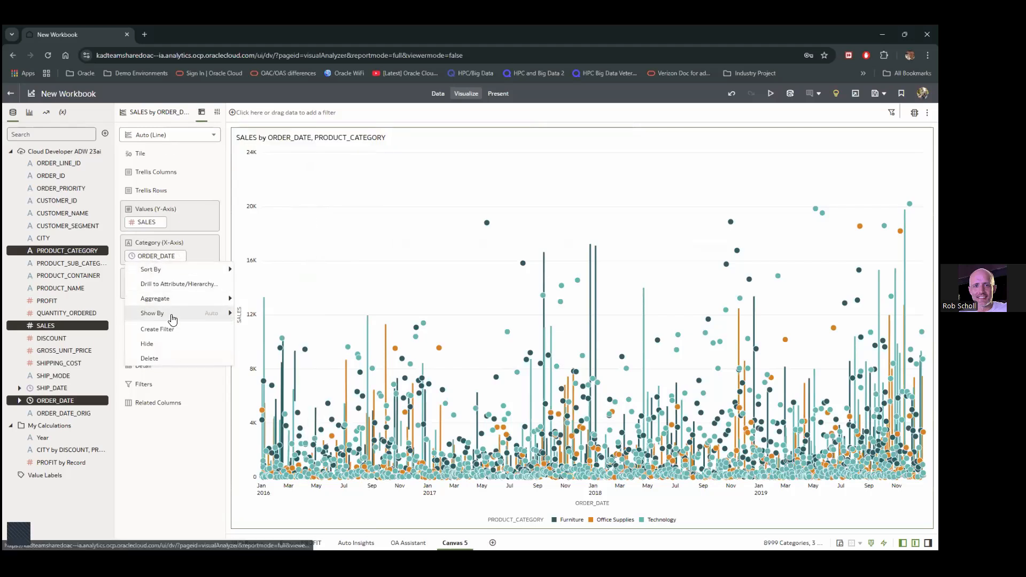
mouse_move(169, 314)
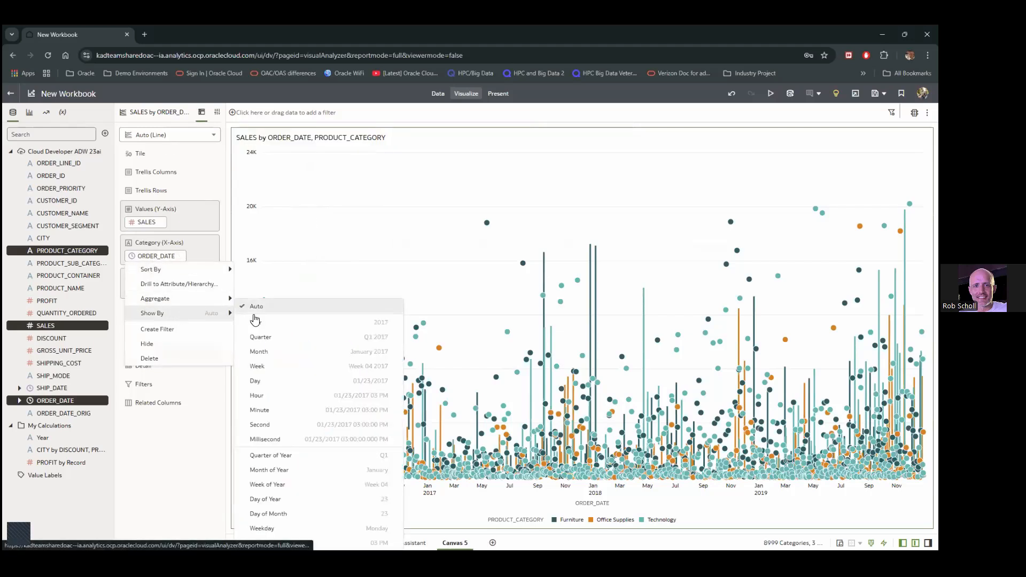
click(283, 340)
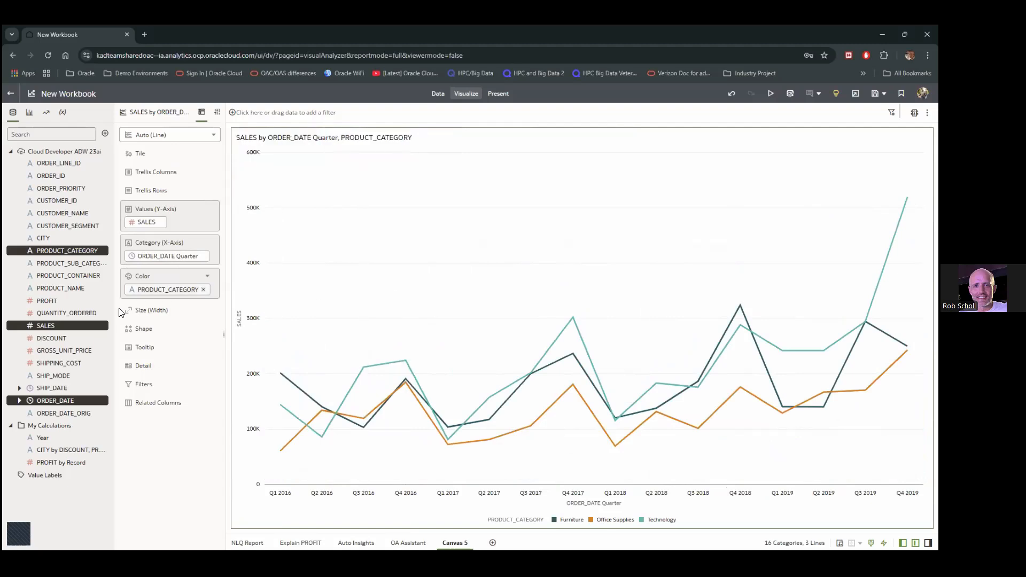
click(44, 252)
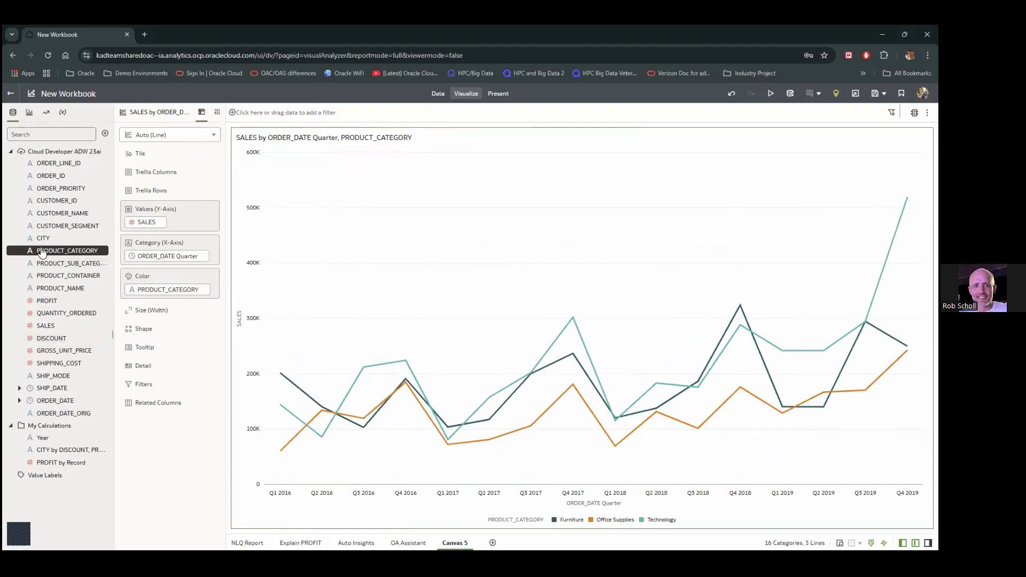
drag(42, 261, 152, 191)
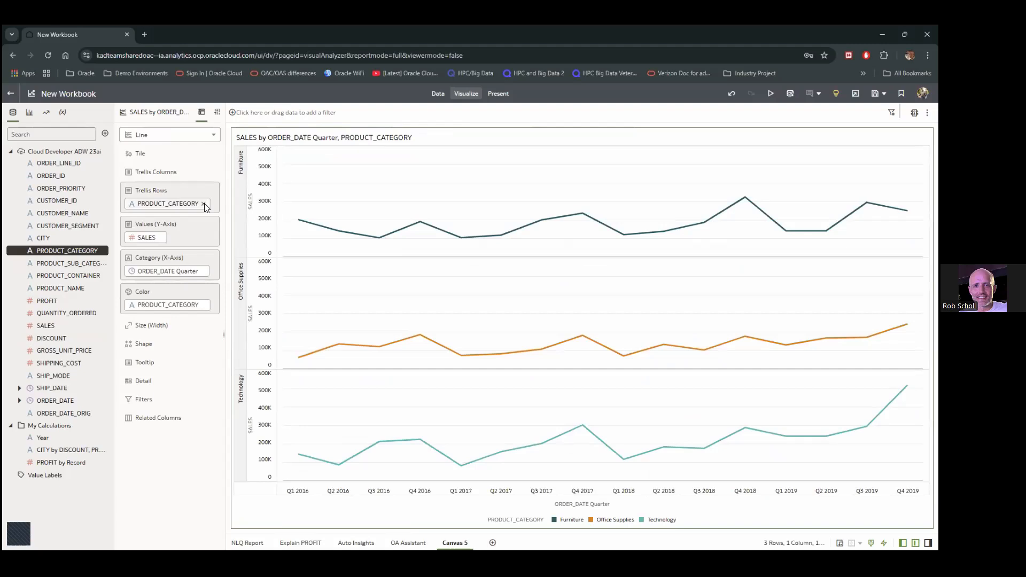
Add a trend line to each category's sales line
right_click(348, 202)
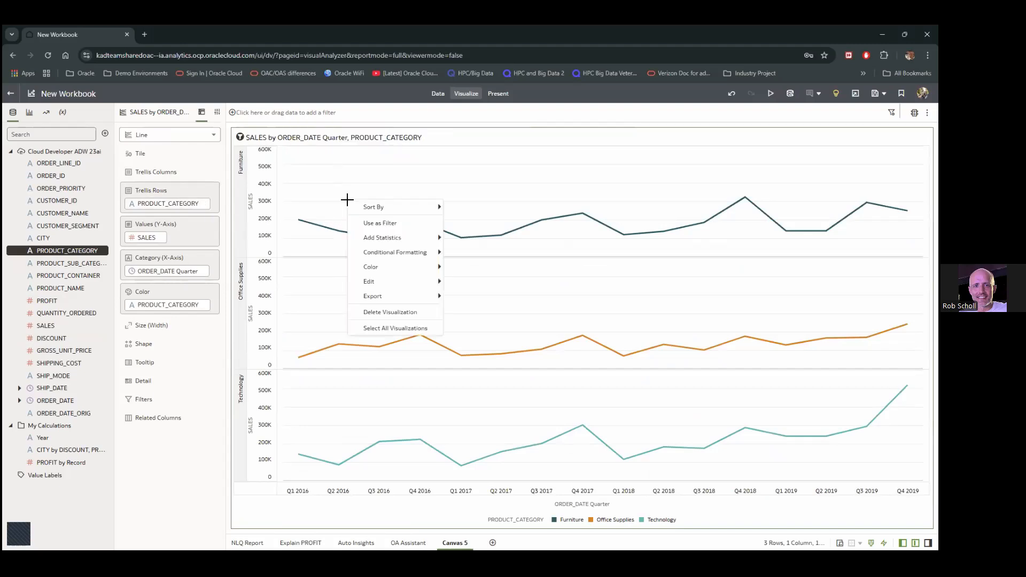
mouse_move(398, 237)
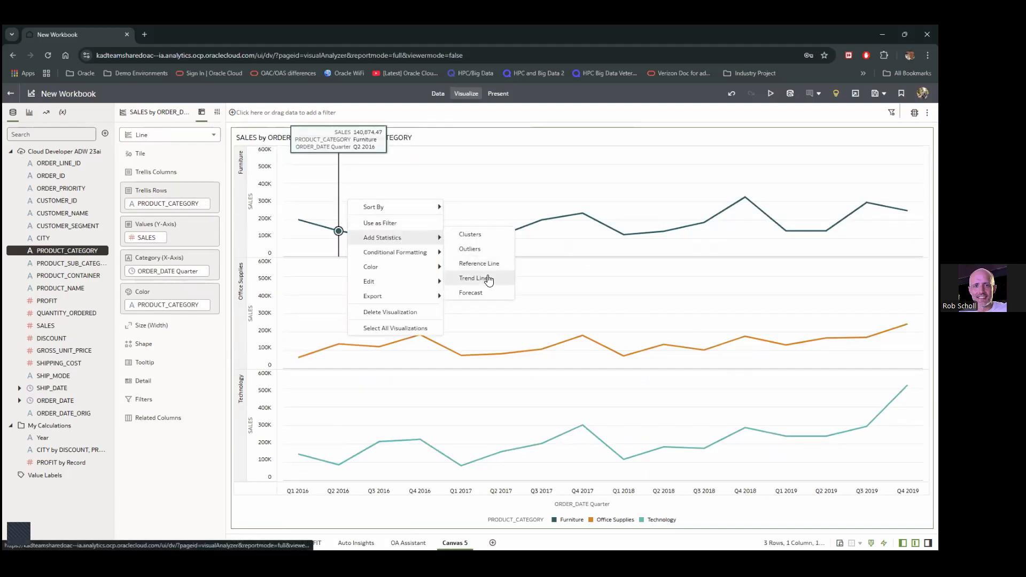
click(469, 276)
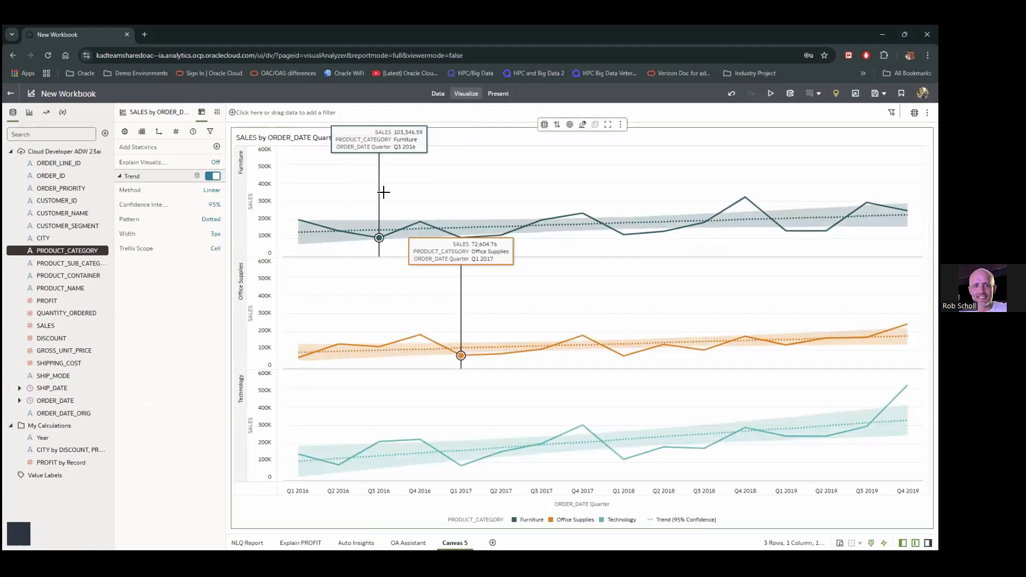
Add a 5-period sales forecast to each category row
right_click(383, 191)
mouse_move(445, 236)
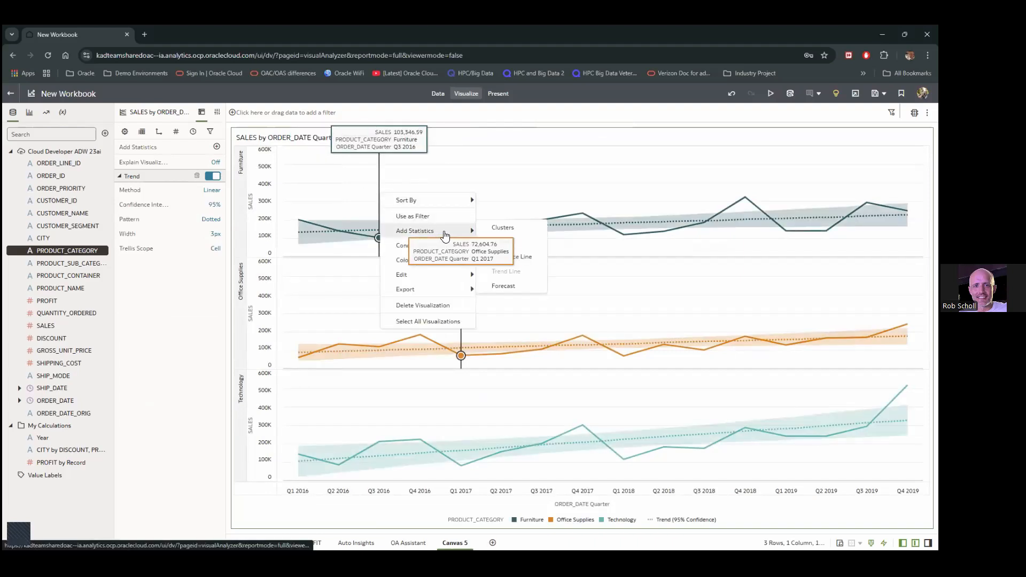
click(510, 286)
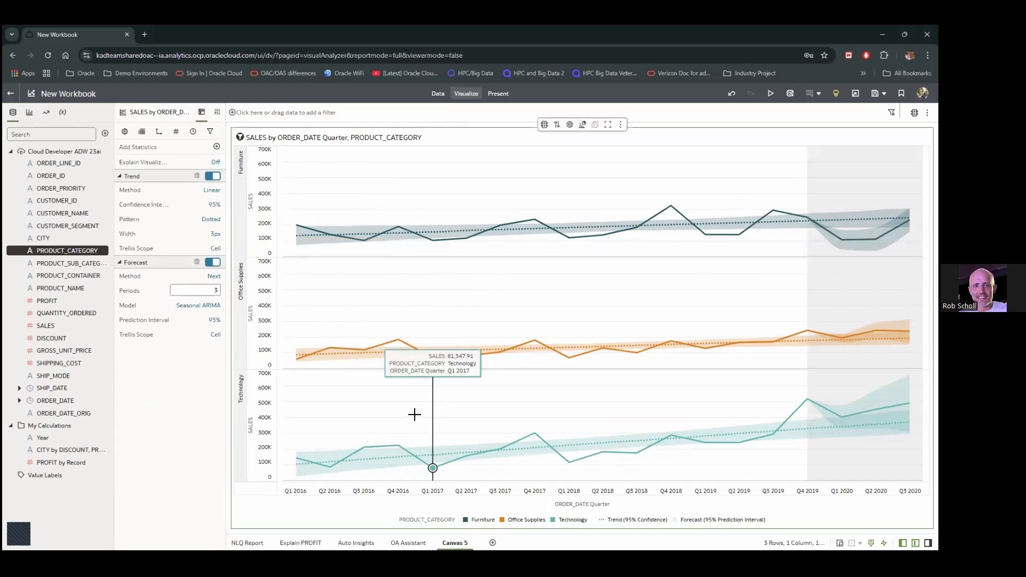
drag(211, 288, 237, 291)
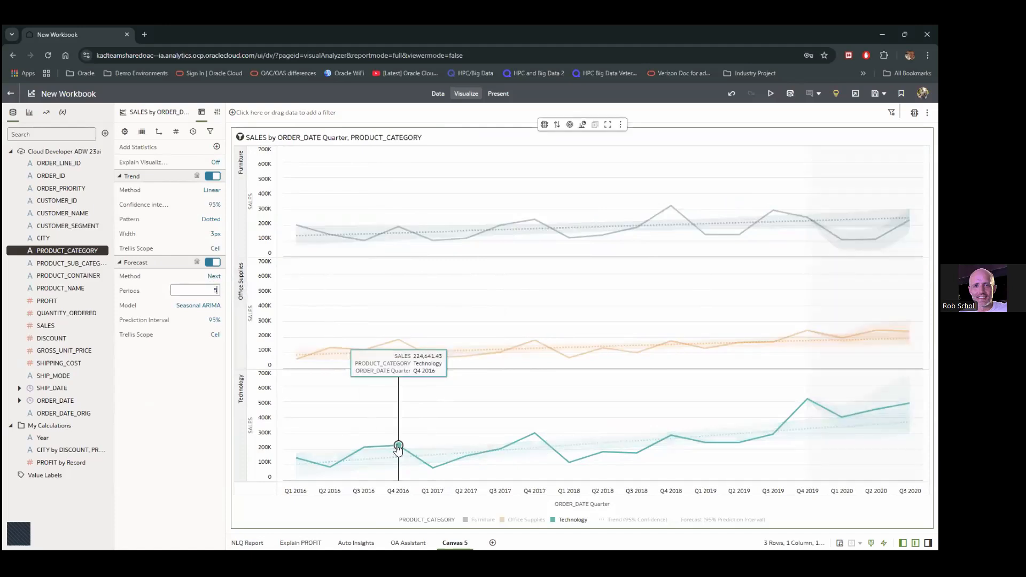
click(201, 437)
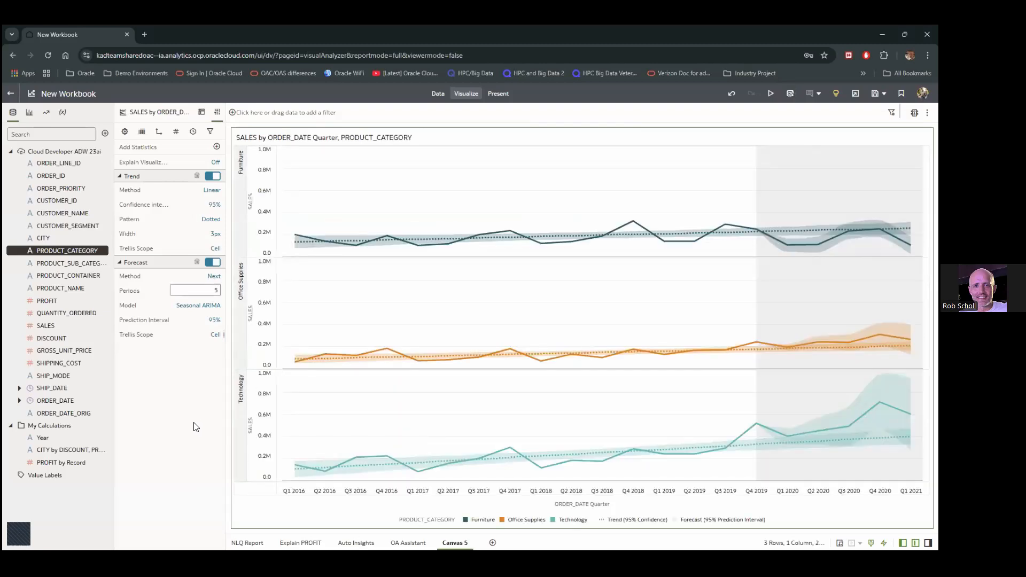
Remove PRODUCT_CATEGORY from Trellis Rows so all three category lines share one chart
click(201, 112)
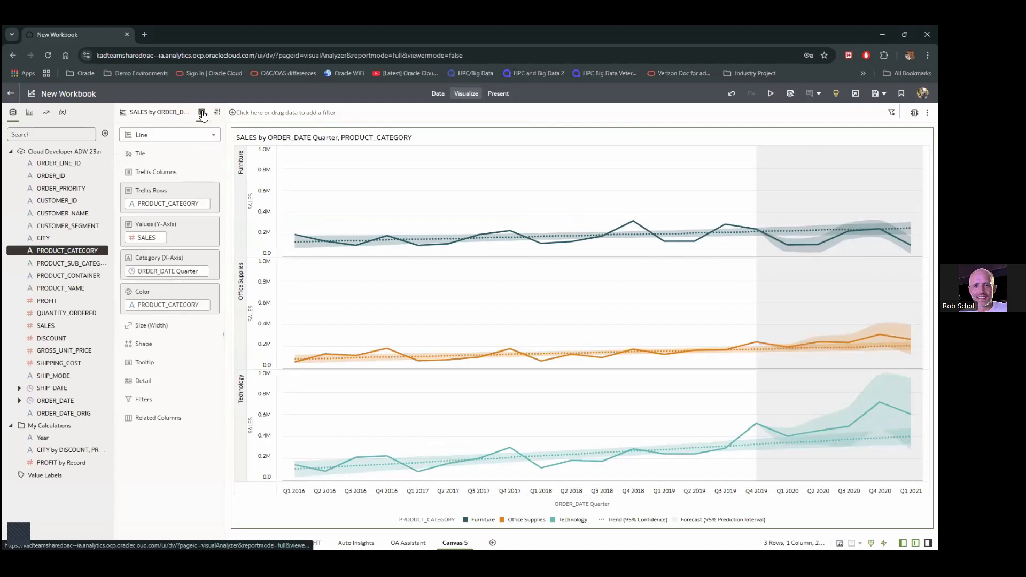
click(204, 203)
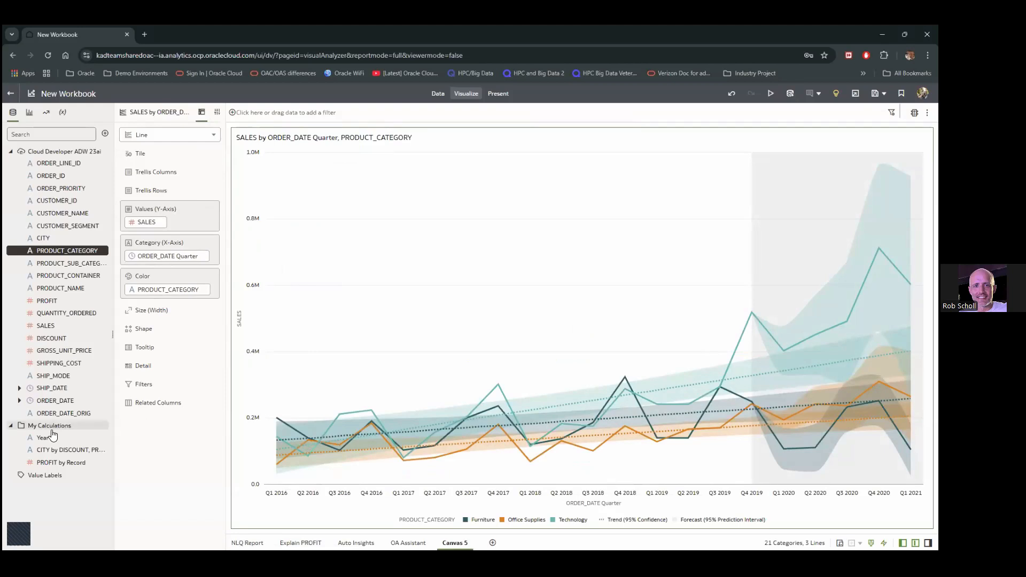
click(11, 425)
Create a 'Profit Ratio' calculation with formula PROFIT/SALES, validate it and save it
right_click(60, 432)
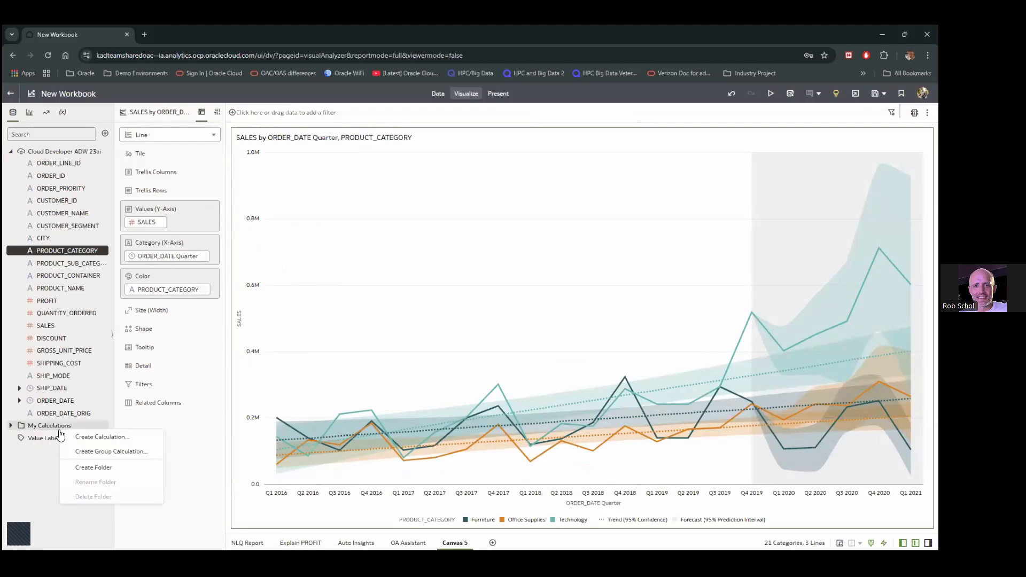
click(88, 443)
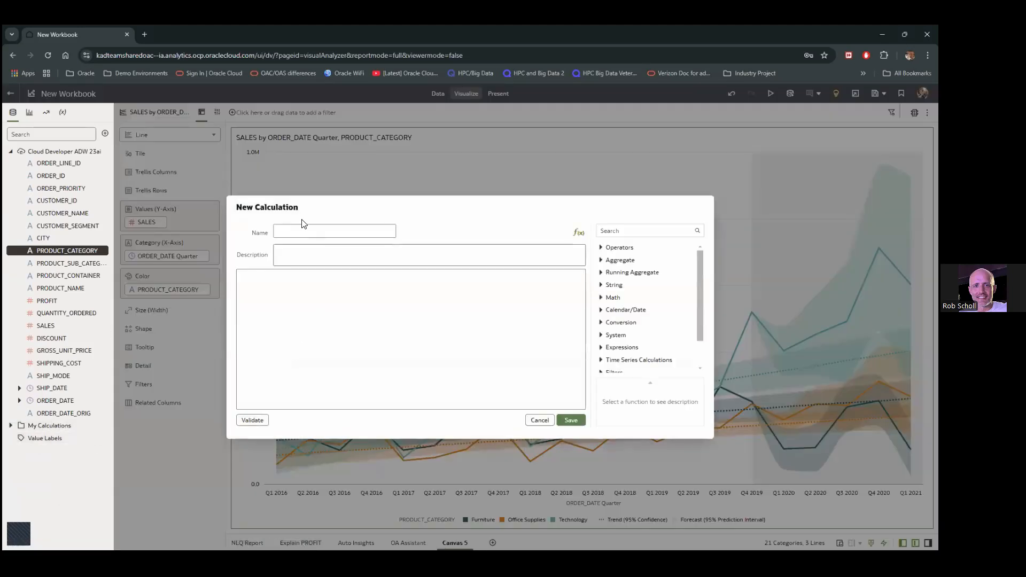
click(283, 229)
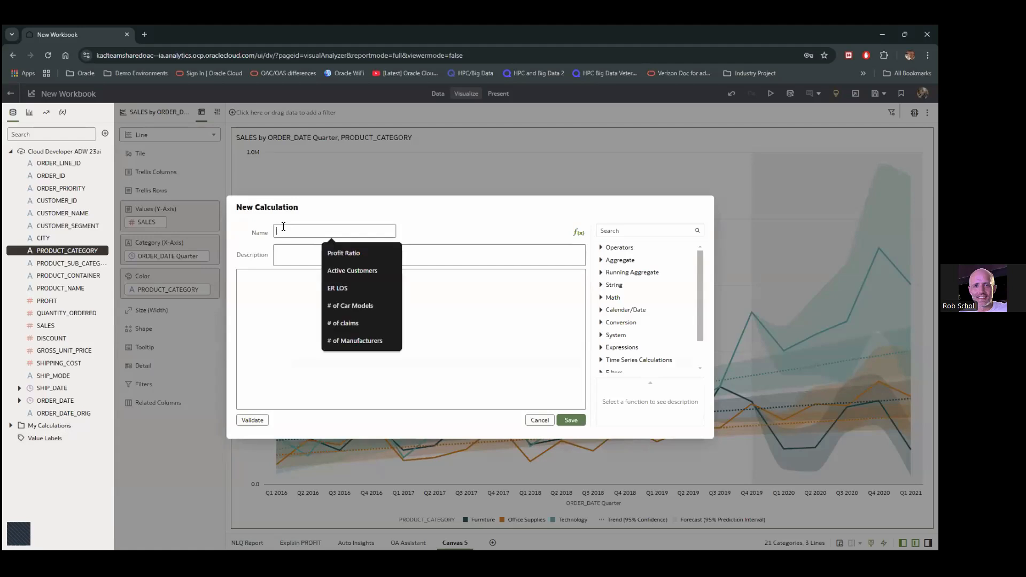
text(Profit)
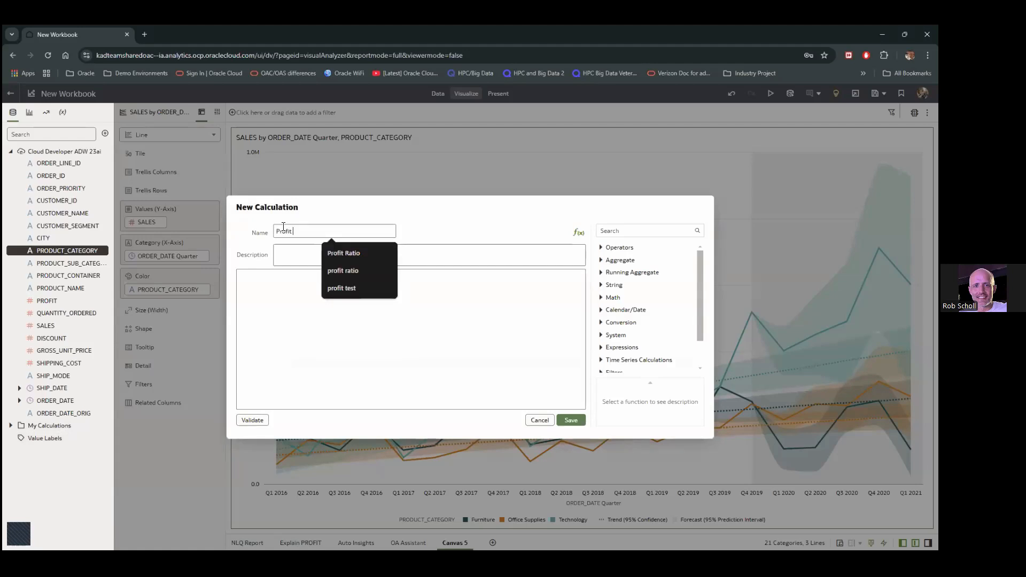
text( Ratio)
key(Tab)
key(Tab)
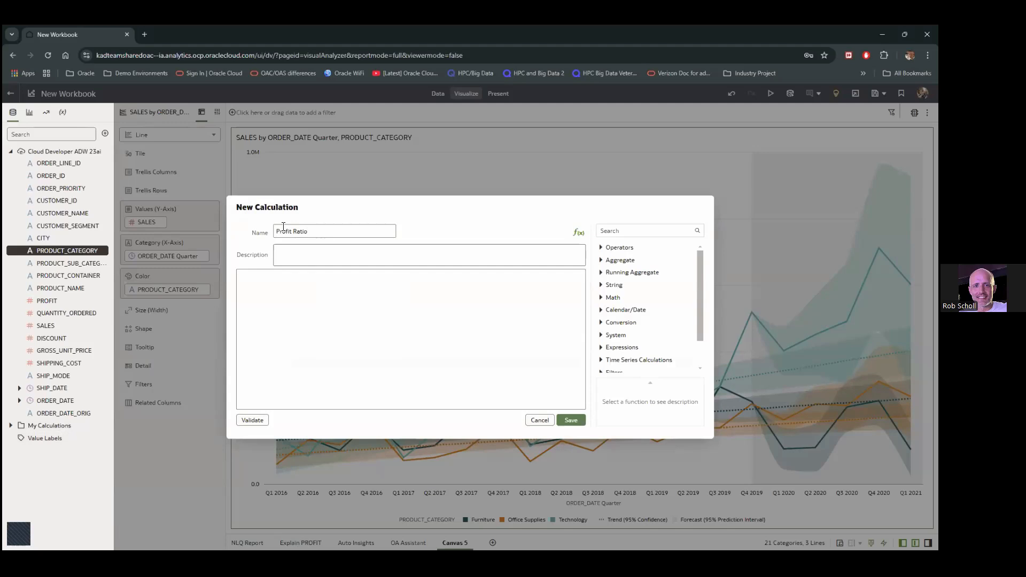
text(Profit)
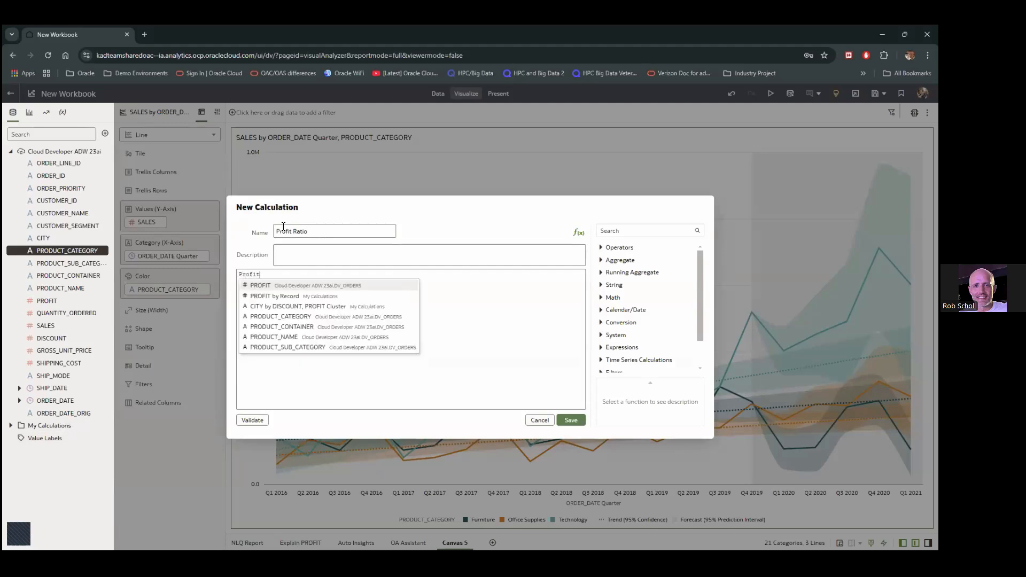
text(/)
key(Return)
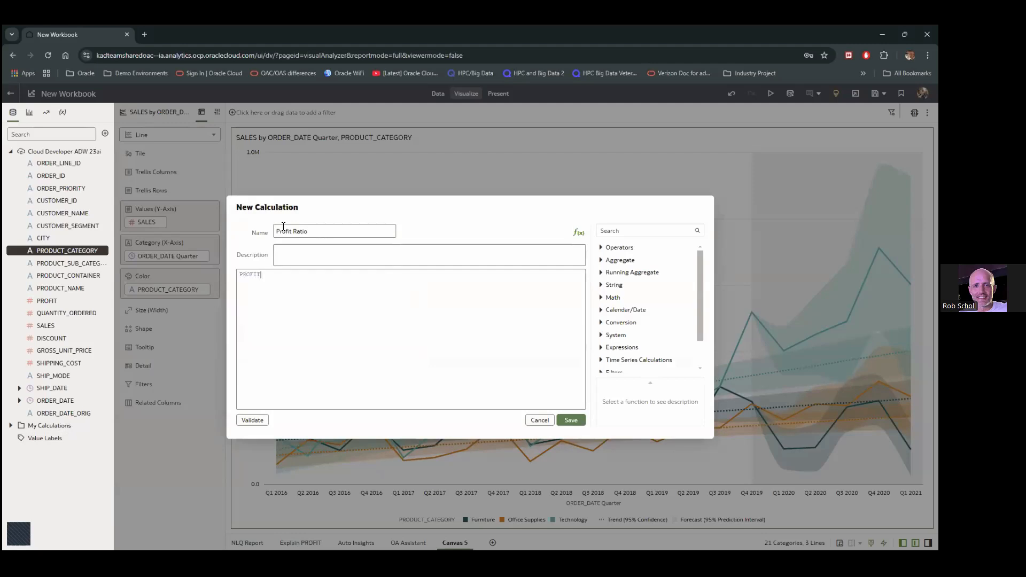
text(Sales)
key(Return)
click(265, 419)
click(571, 421)
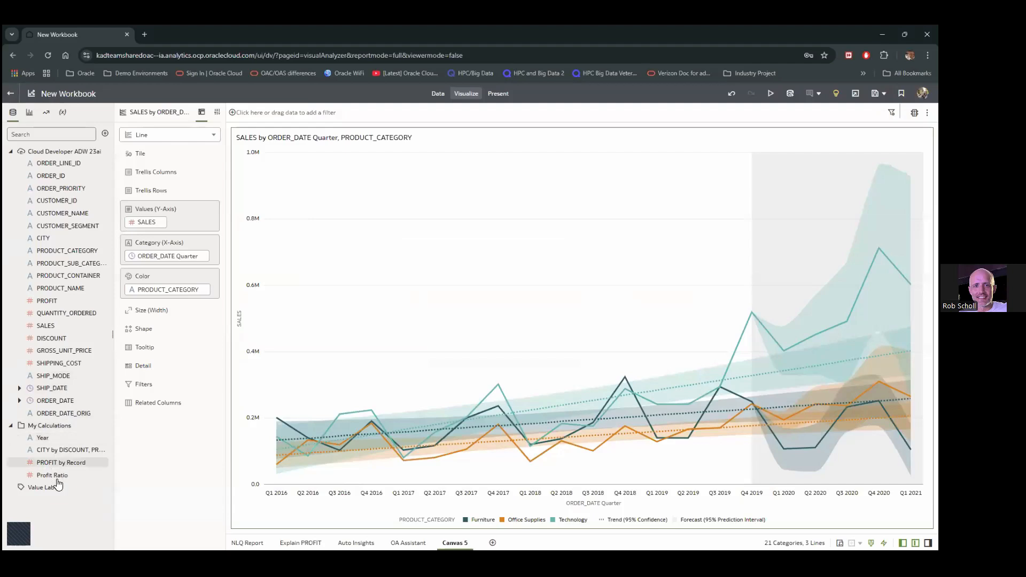
mouse_move(53, 469)
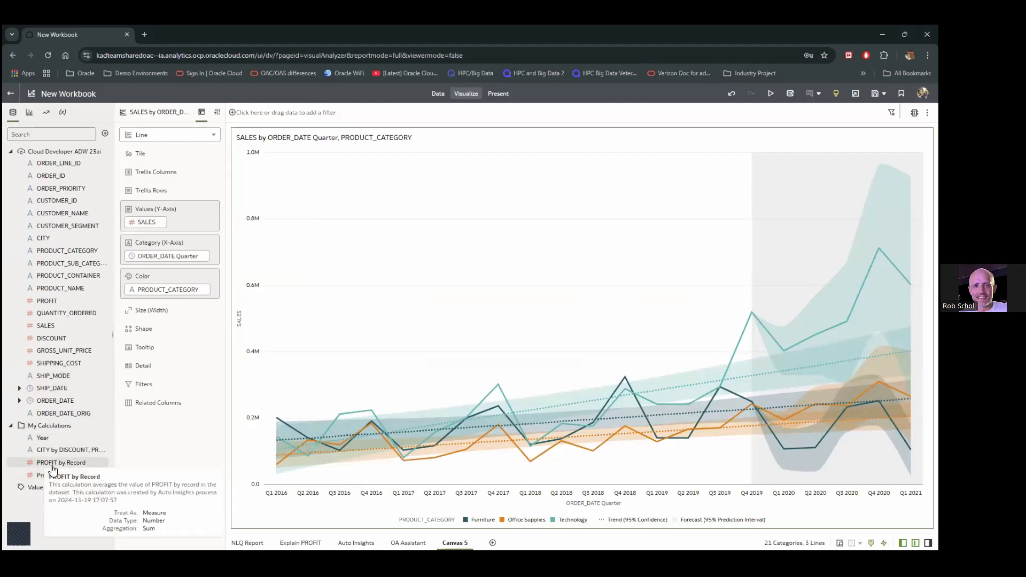
Create a scatter chart of Profit Ratio and SALES by CITY
click(62, 474)
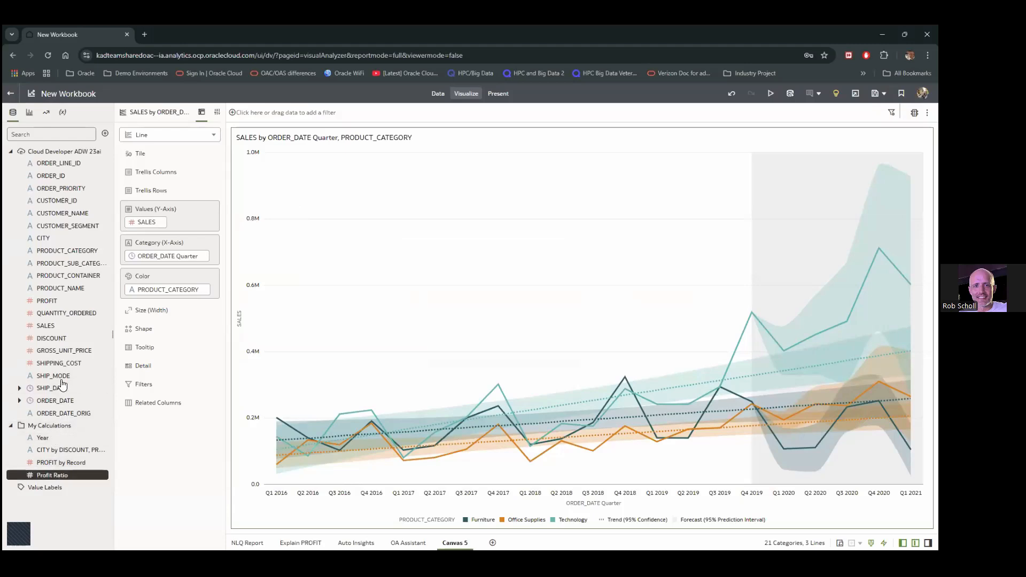
ctrl+click(48, 328)
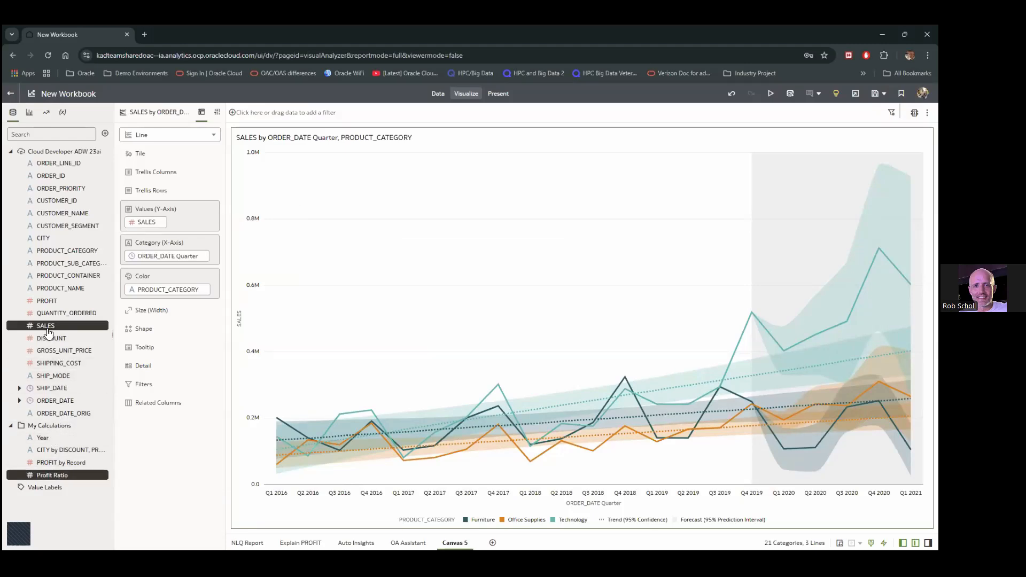
ctrl+click(45, 240)
right_click(46, 240)
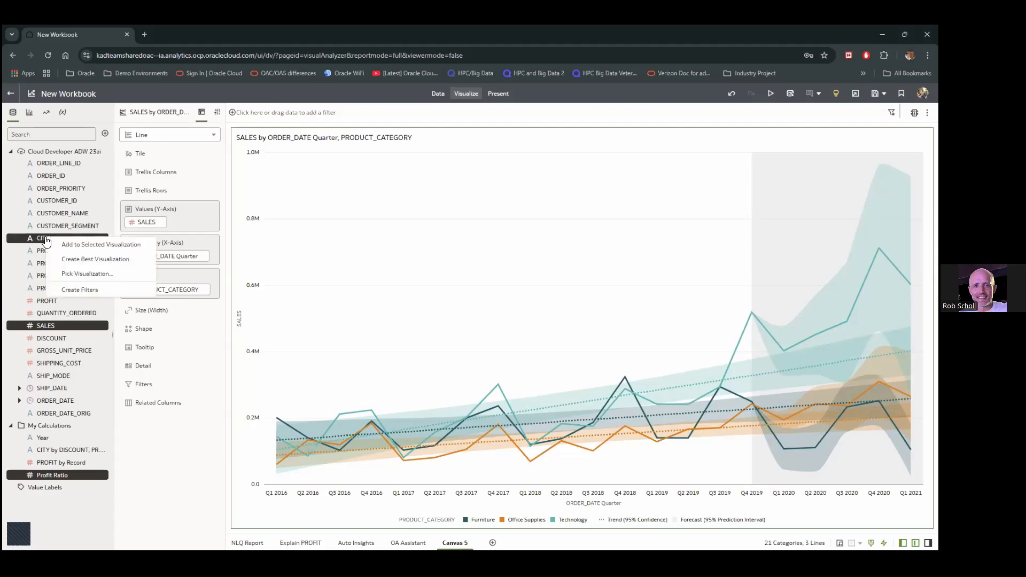
click(81, 275)
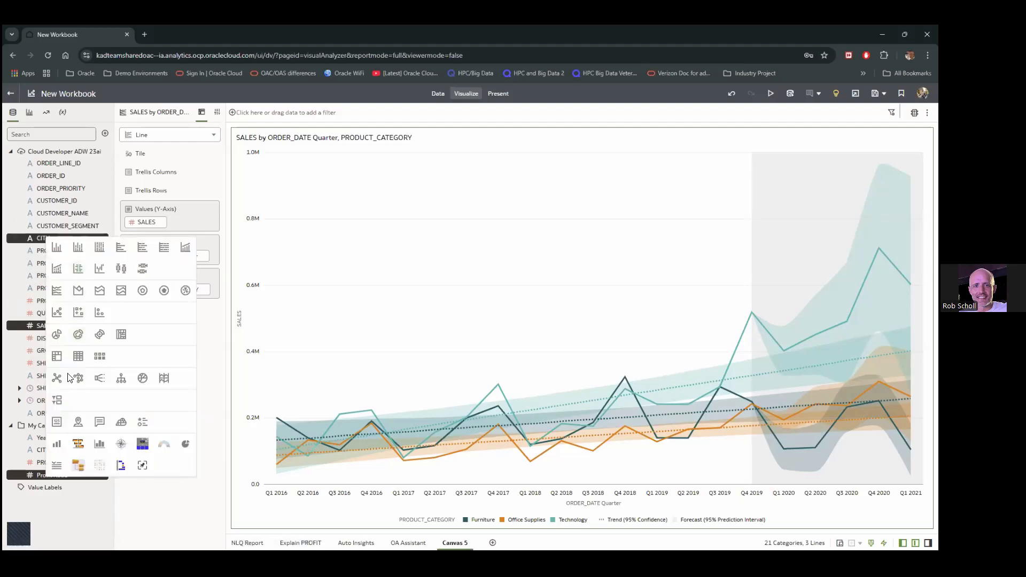
click(55, 312)
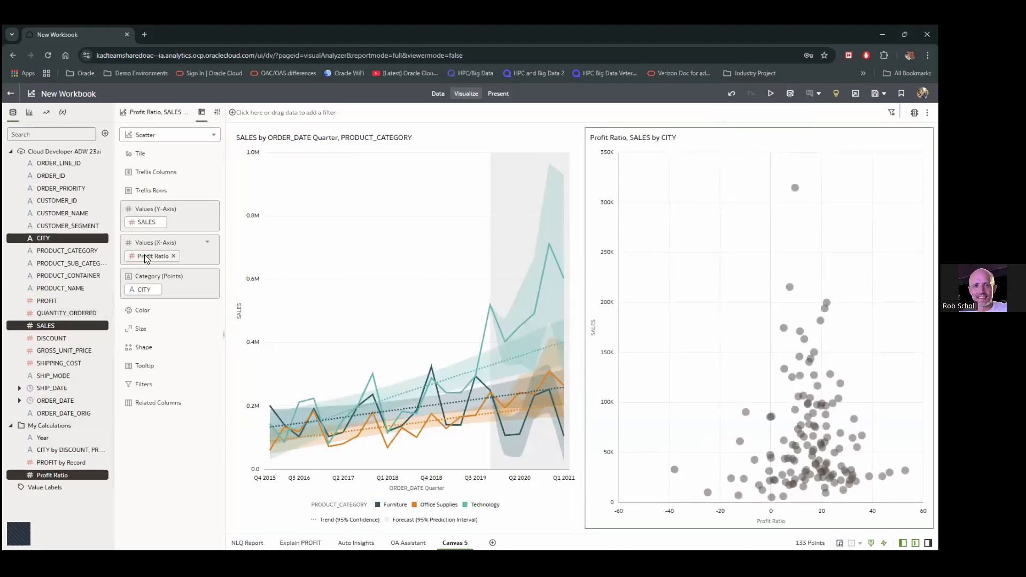
Put Profit Ratio on the vertical axis and colour, and size the bubbles by SALES
drag(143, 258, 142, 224)
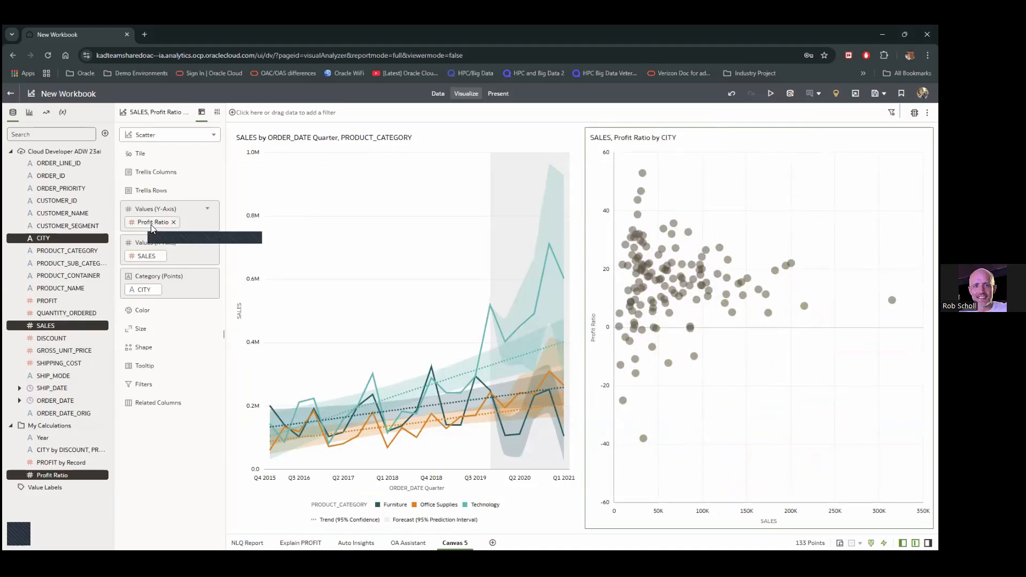
click(40, 477)
mouse_move(54, 475)
mouse_down()
mouse_move(154, 289)
mouse_move(150, 320)
mouse_up()
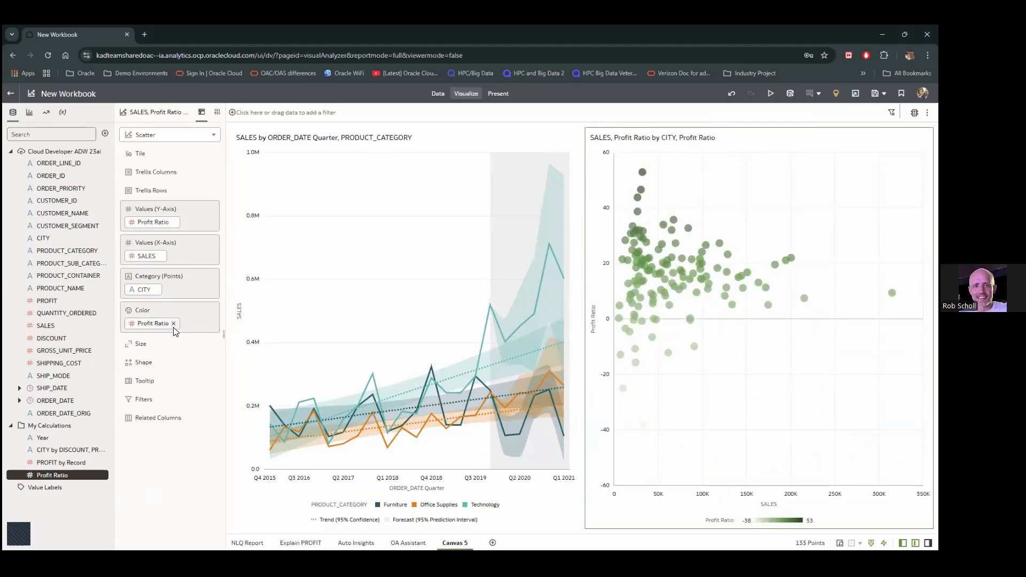
drag(95, 327, 148, 342)
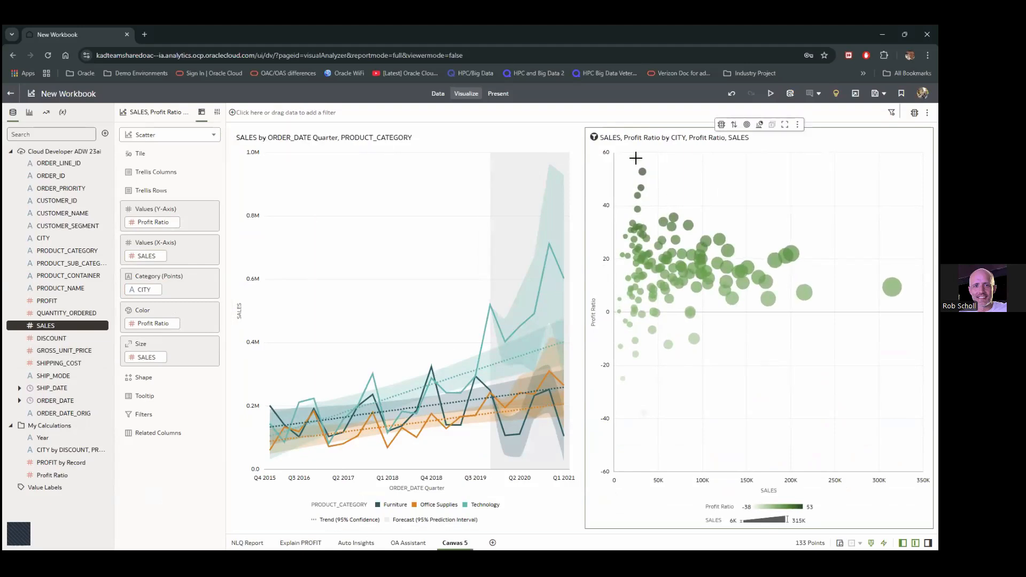
Move the scatter chart below the line chart
mouse_move(642, 173)
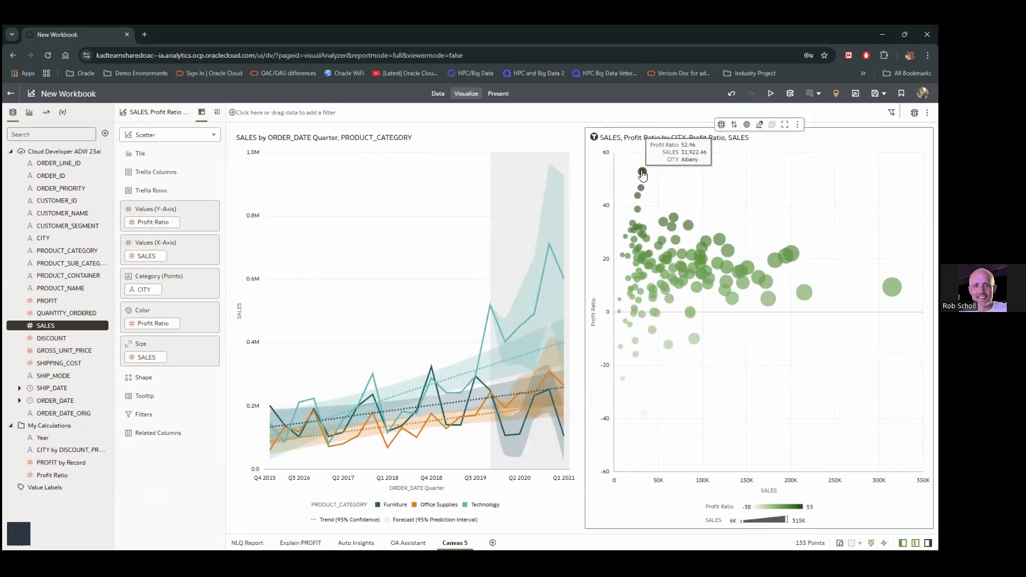
mouse_move(891, 287)
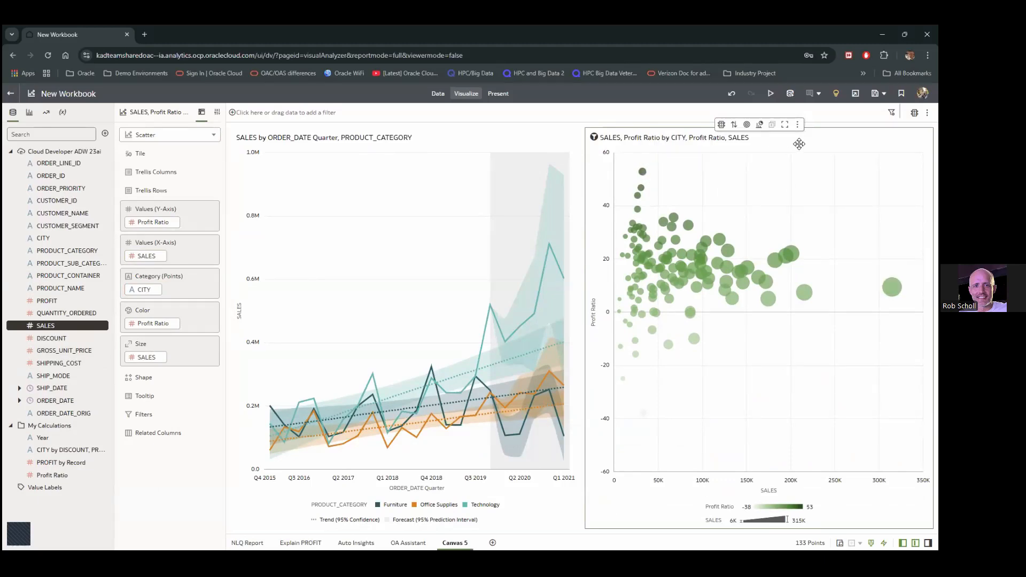
drag(810, 153, 680, 482)
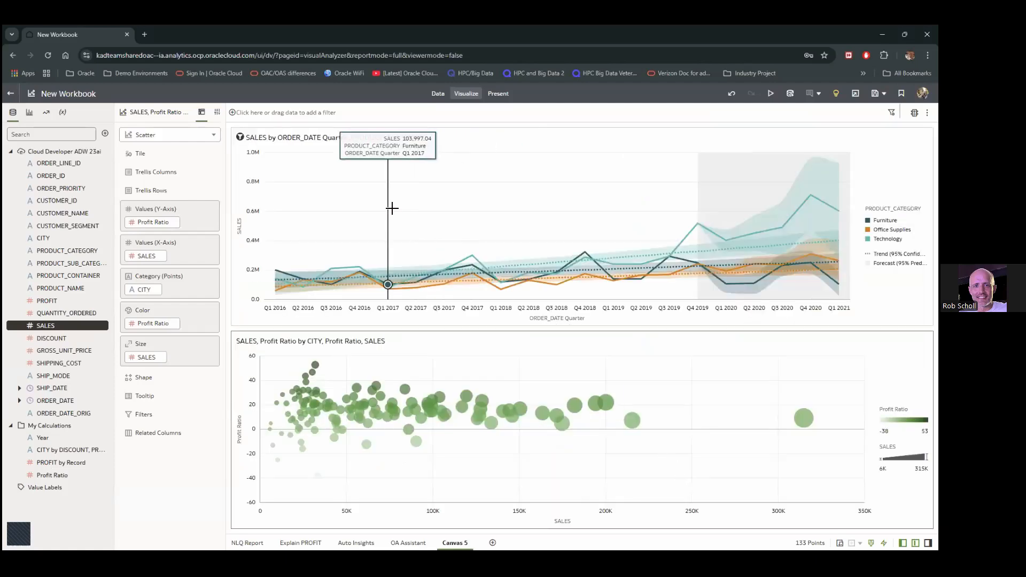
Duplicate the sales line chart and turn the copy into a Language Narrative
click(361, 199)
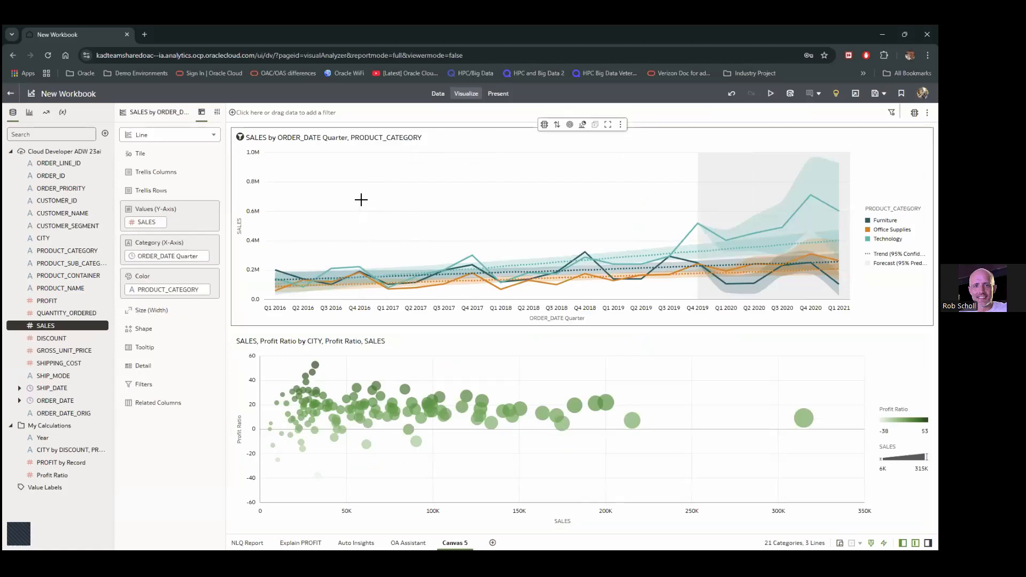
mouse_move(361, 197)
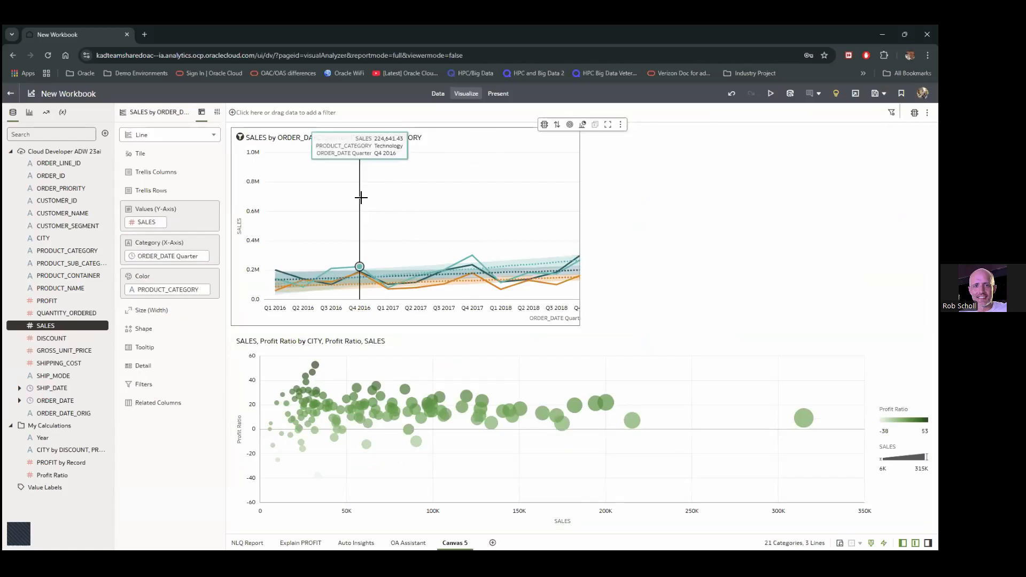
click(446, 356)
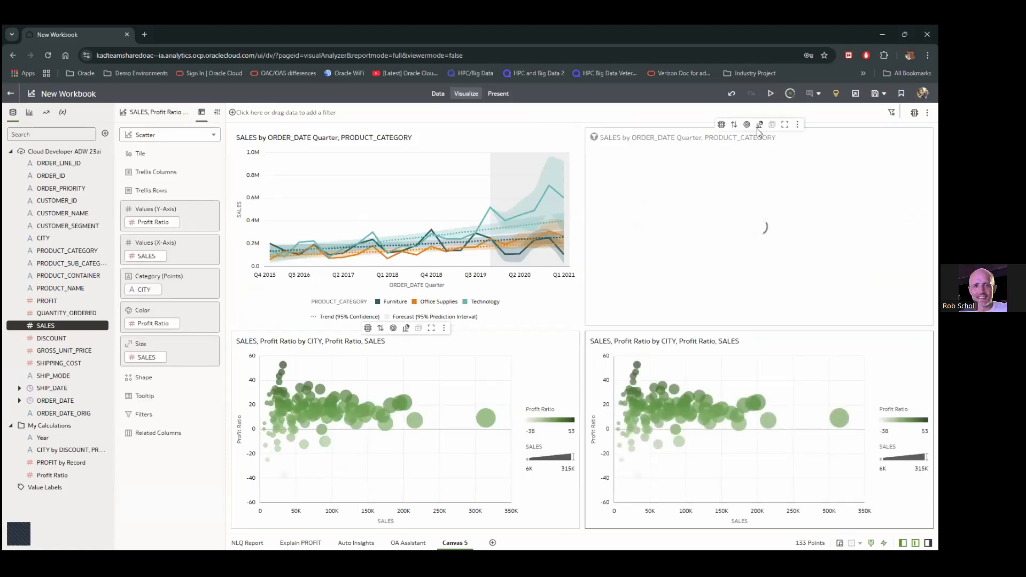
click(759, 125)
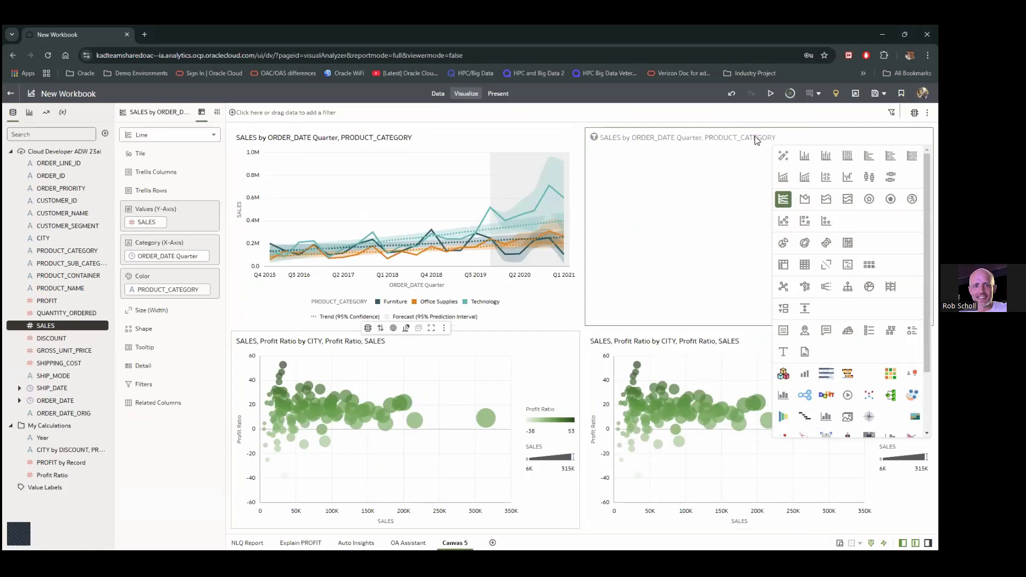
click(826, 330)
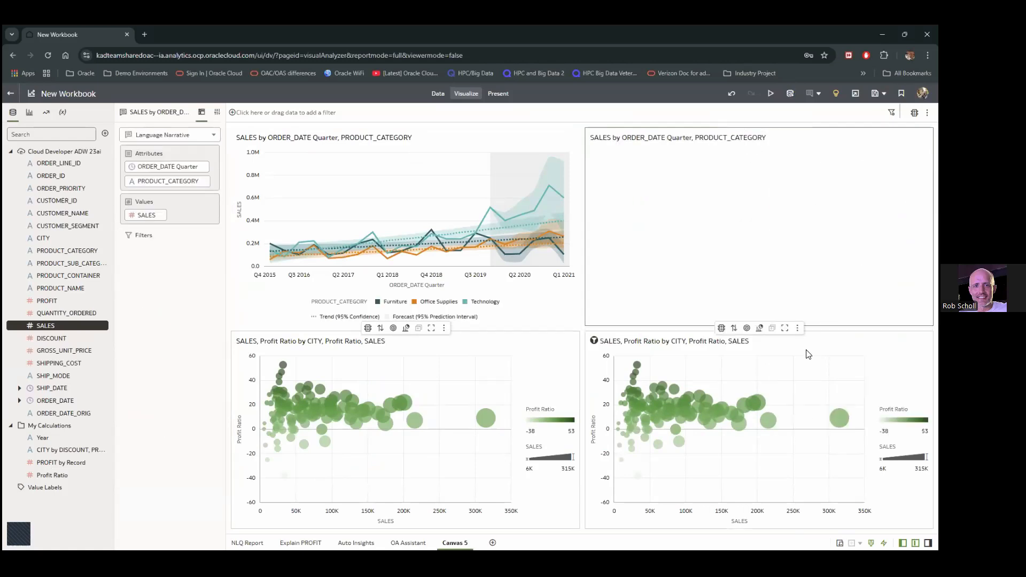
Turn the copied scatter chart into a Language Narrative
click(794, 357)
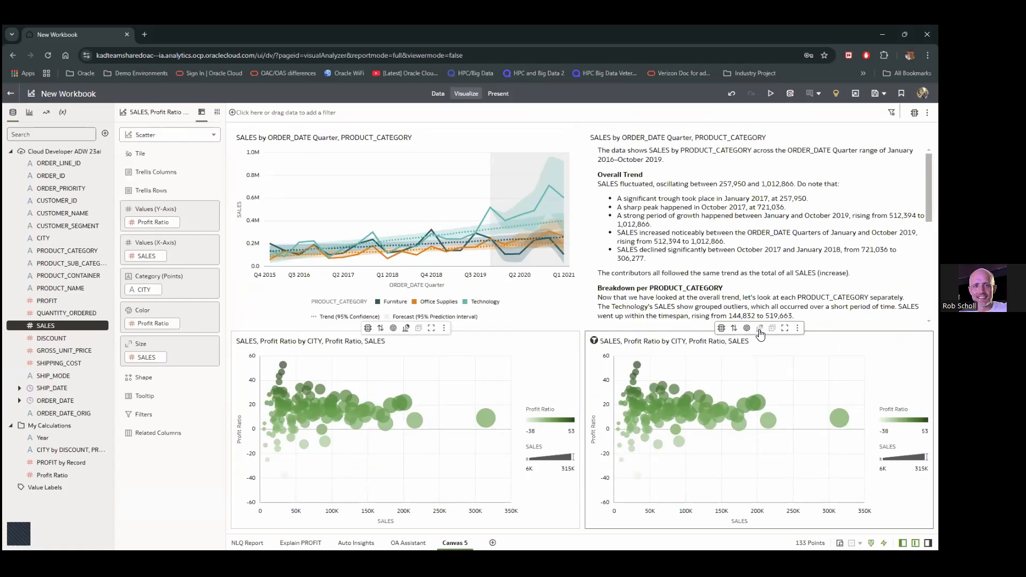
click(759, 328)
click(826, 443)
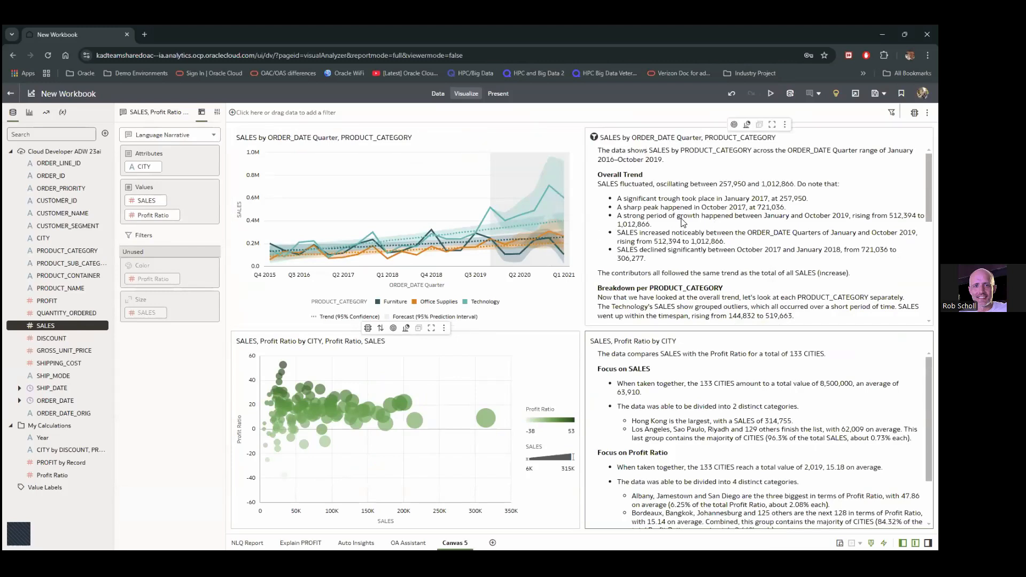
scroll(672, 216, down, 1)
scroll(668, 217, up, 1)
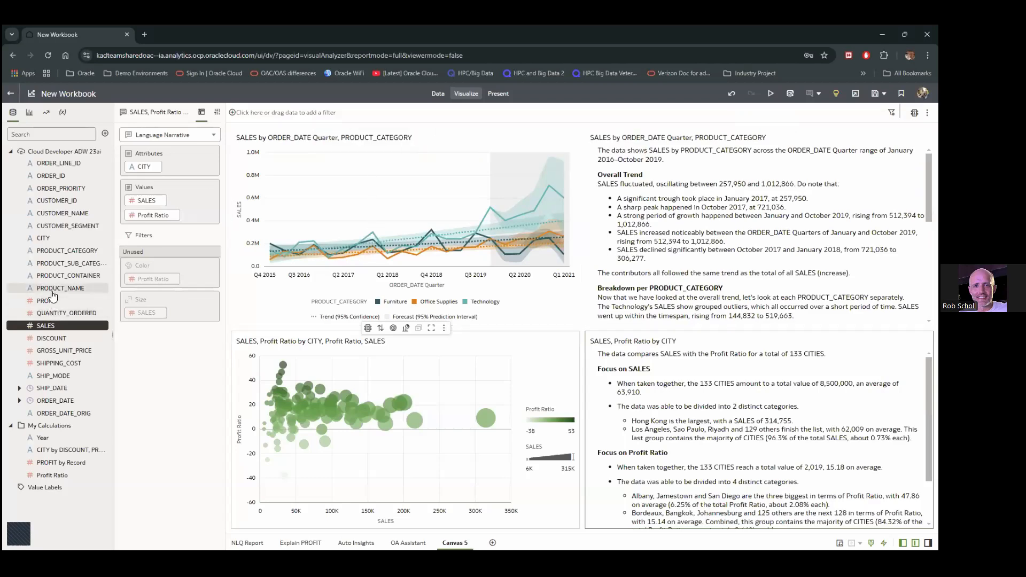
mouse_move(53, 294)
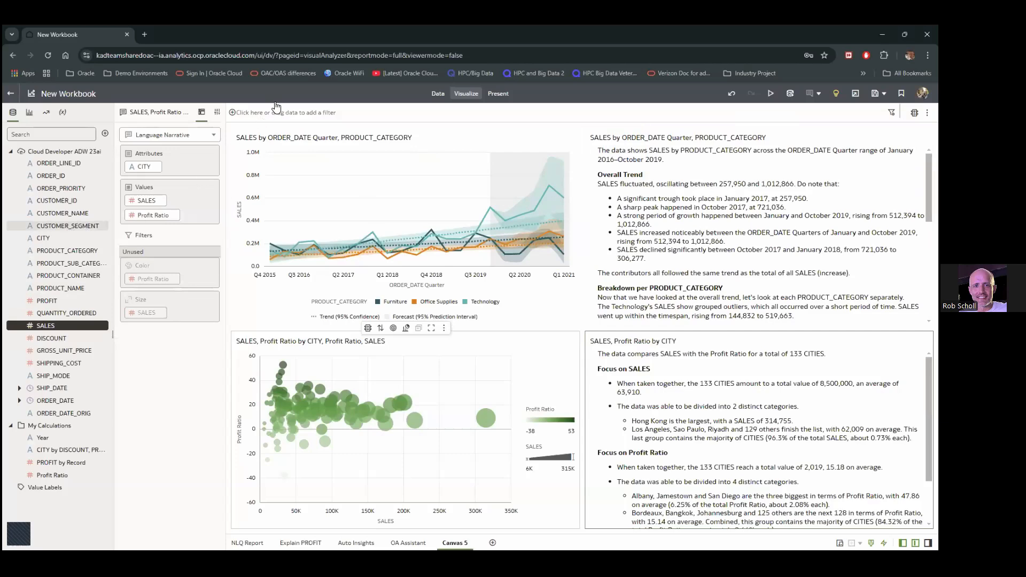
Filter the canvas by CUSTOMER_SEGMENT, keeping only Corporate and Home Office
drag(276, 110, 278, 115)
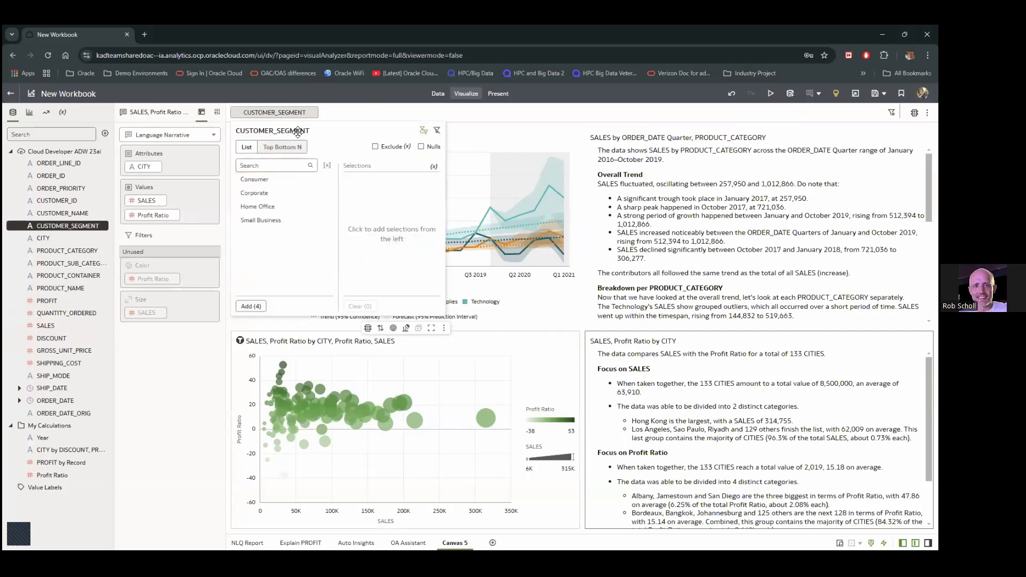
click(254, 195)
click(254, 195)
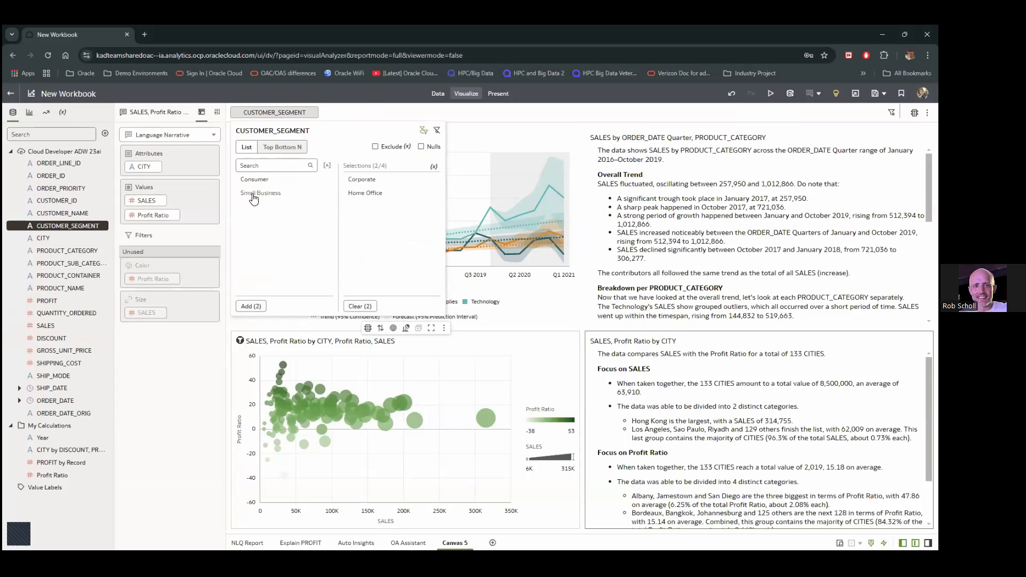
click(358, 201)
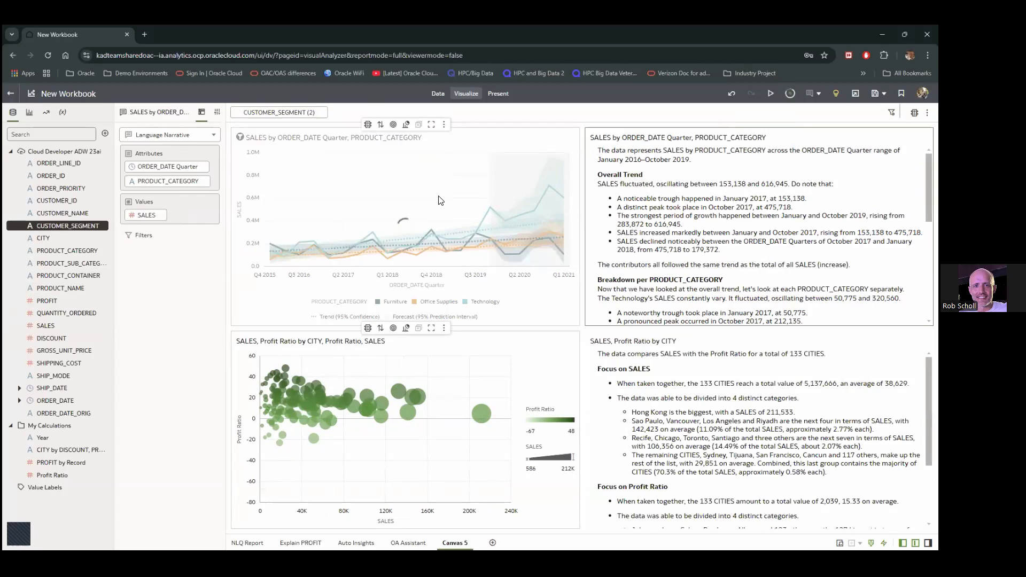
Check both narratives for the recalculated filtered figures
click(774, 222)
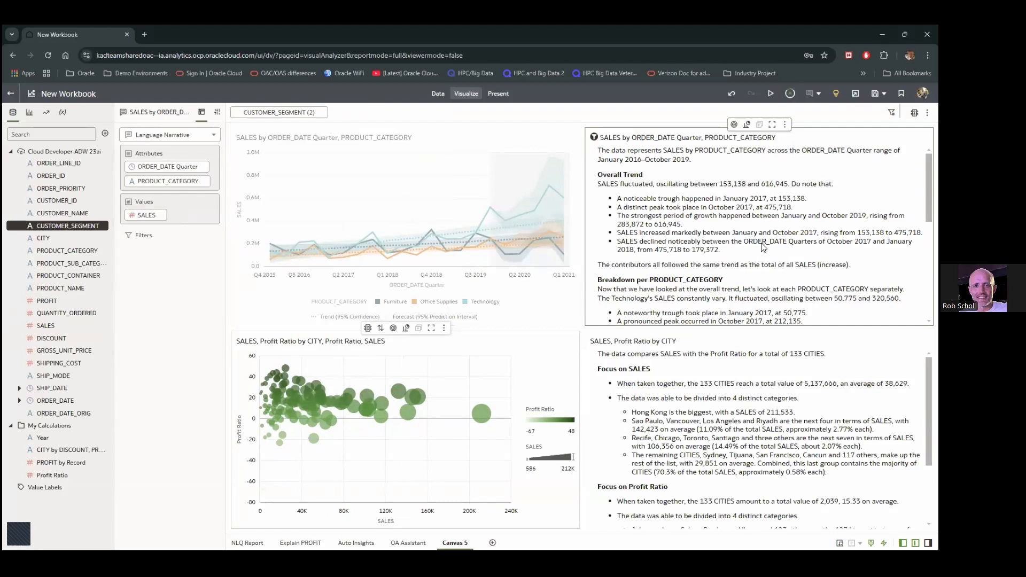
click(721, 372)
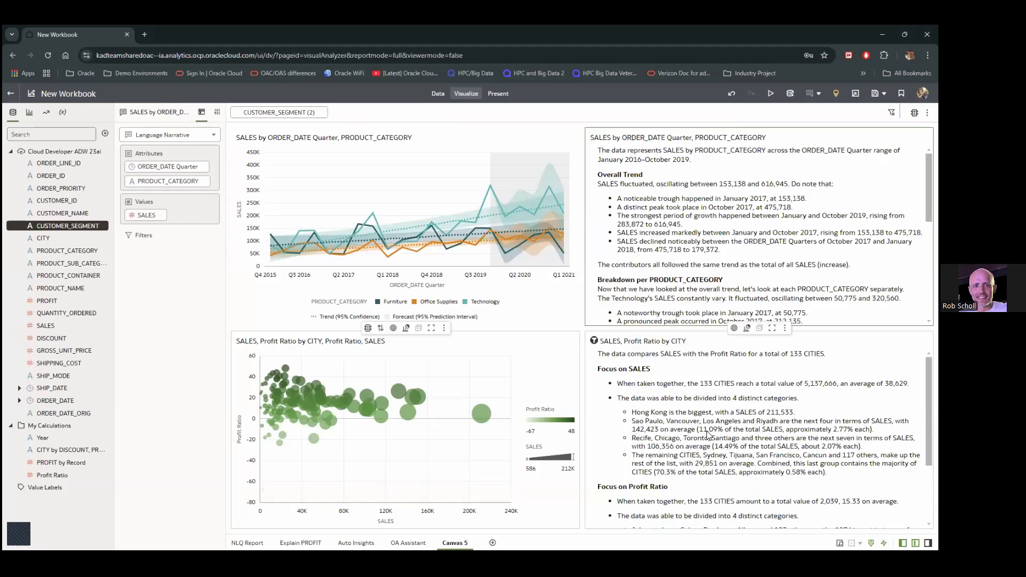
click(310, 113)
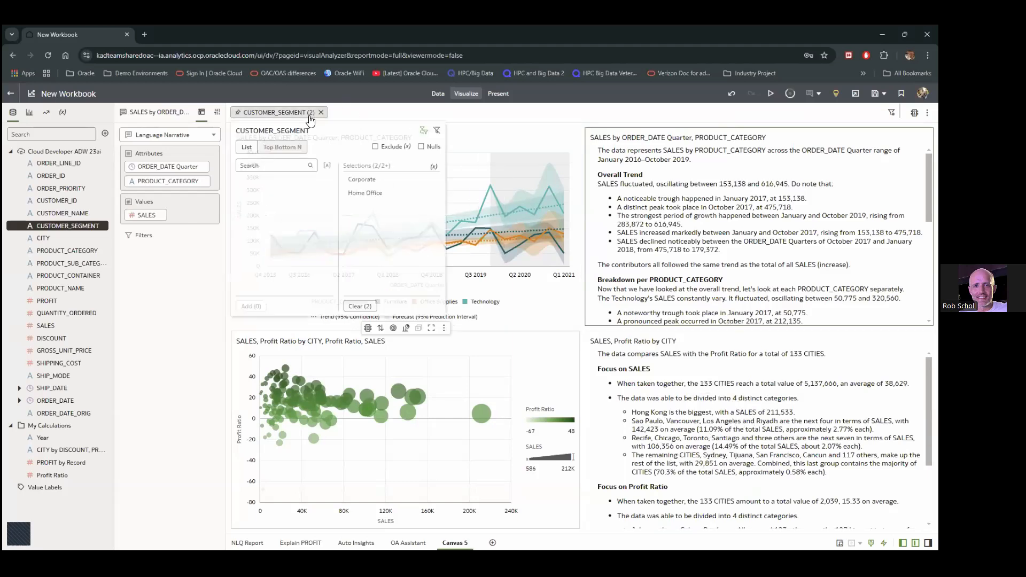
Clear the CUSTOMER_SEGMENT filter values and start saving the workbook with Ctrl+S
click(357, 308)
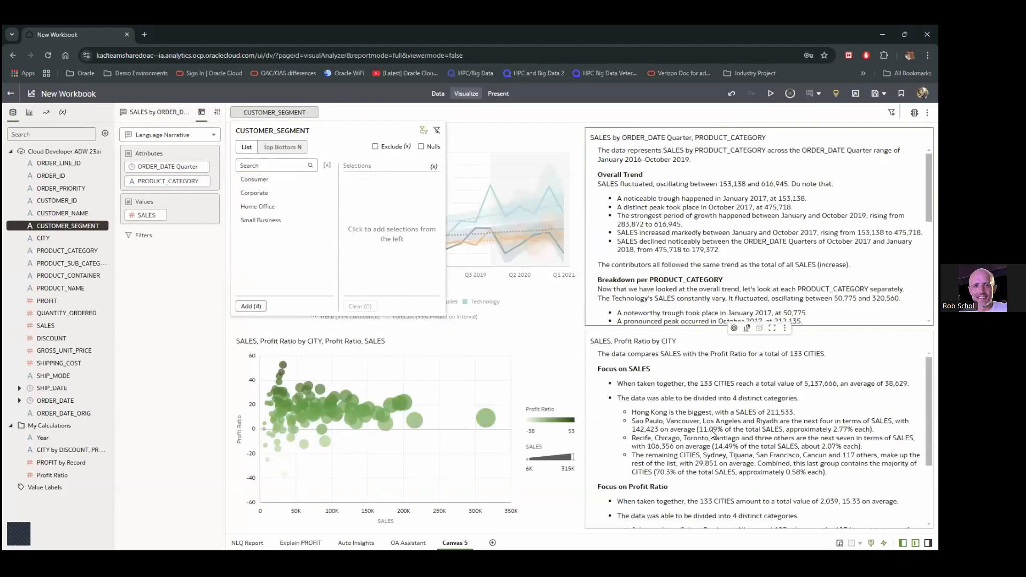
scroll(716, 440, down, 5)
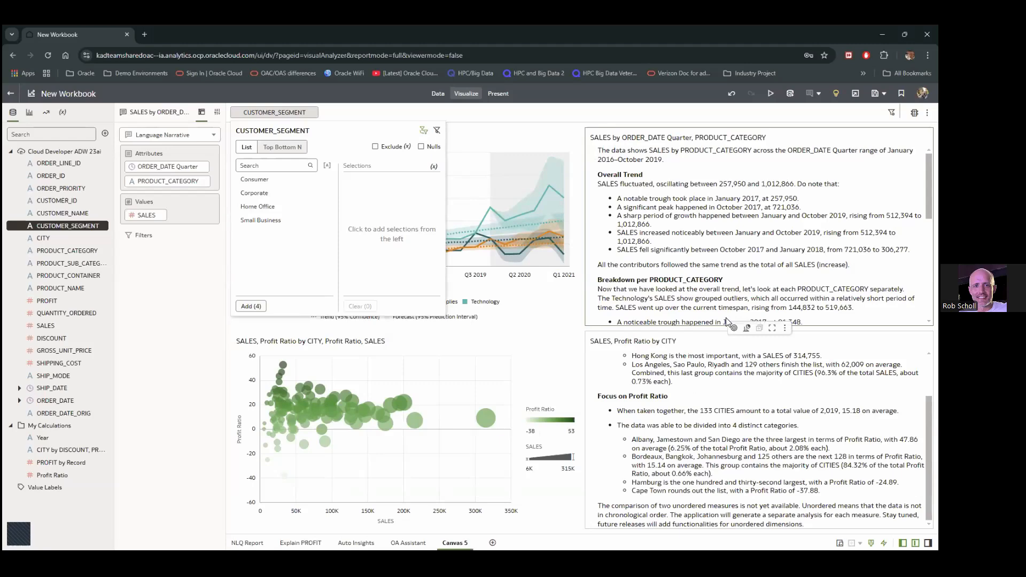
key(ctrl+s)
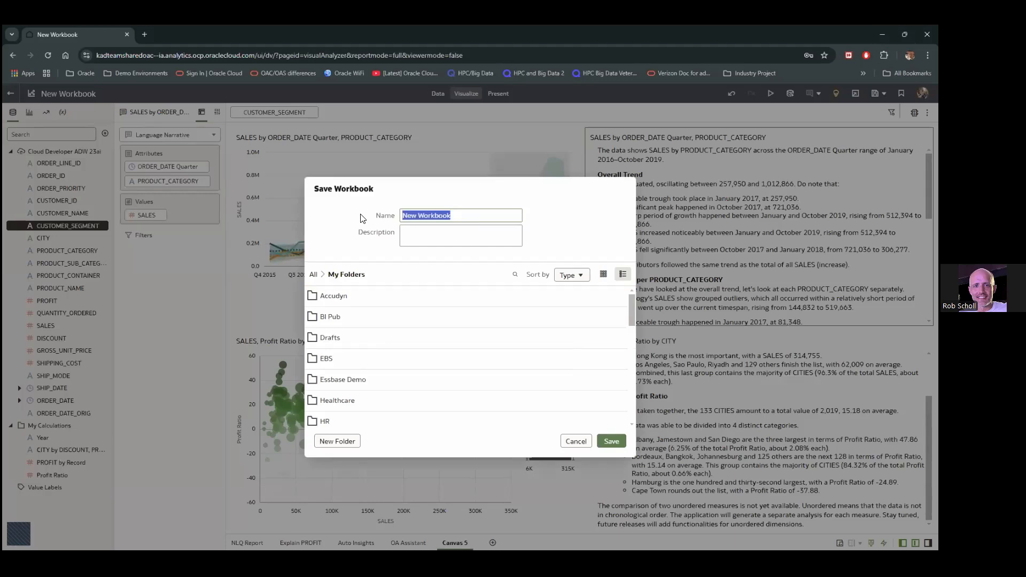
Browse to My Folders and save the workbook as 'Cloud Develper Report'
click(315, 275)
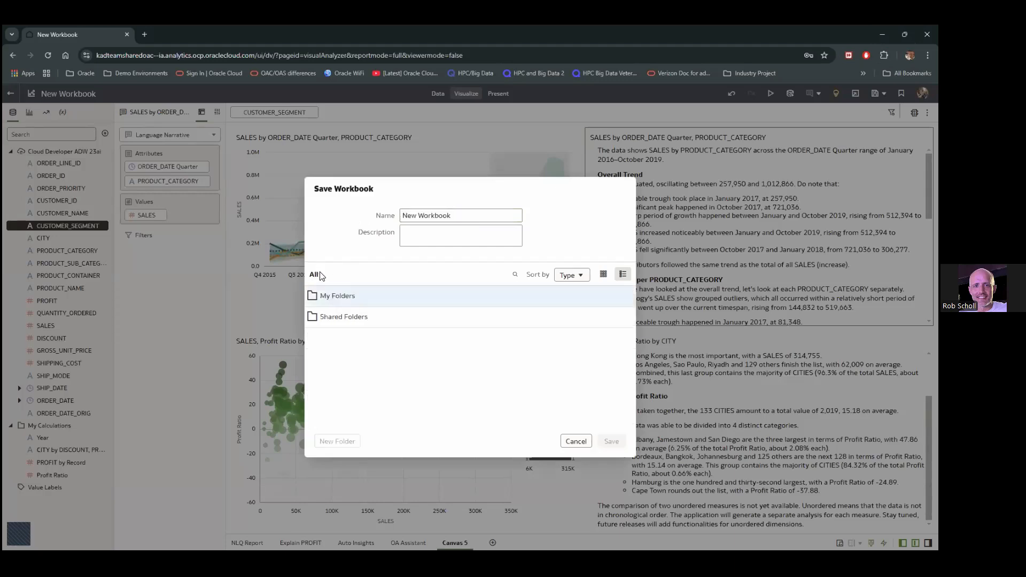
double_click(352, 321)
double_click(345, 295)
triple_click(428, 210)
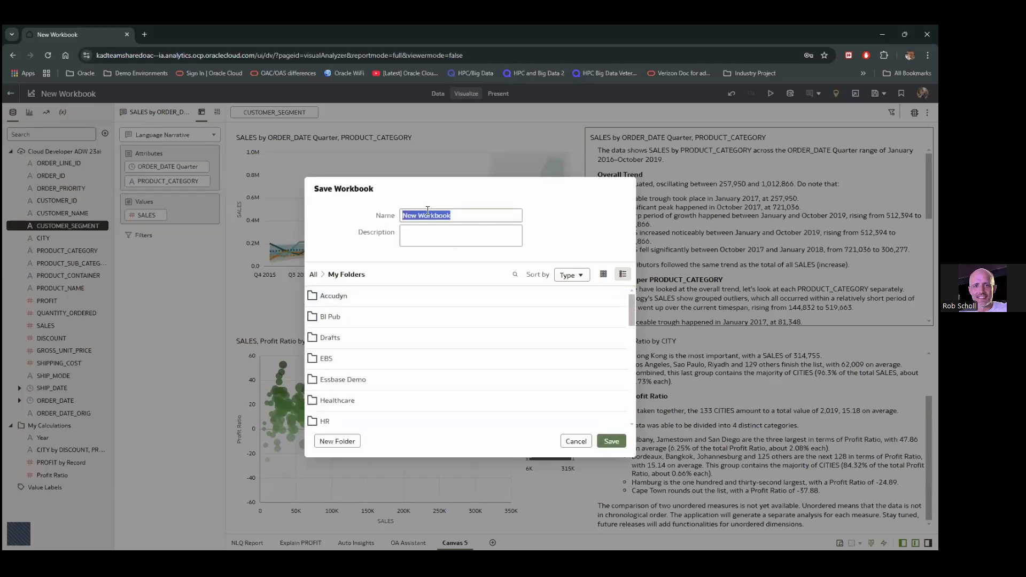
text(Clo)
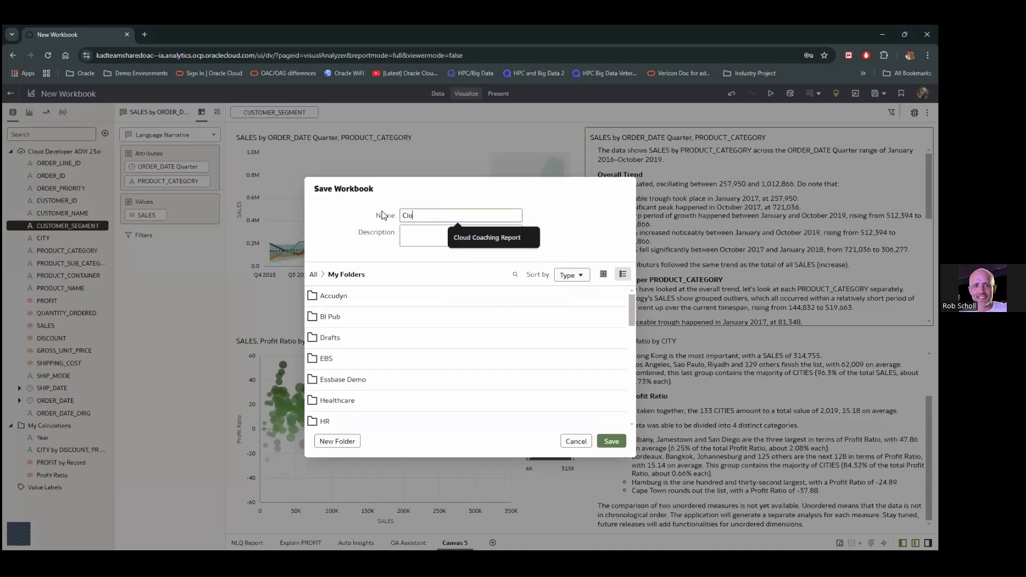
text(ud Develper Rep)
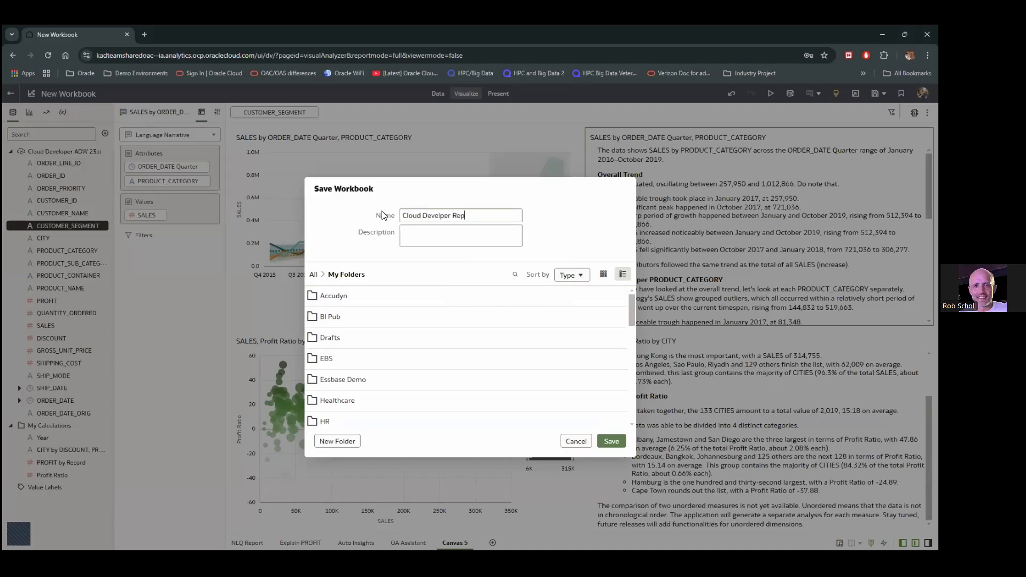
text(ort)
click(612, 446)
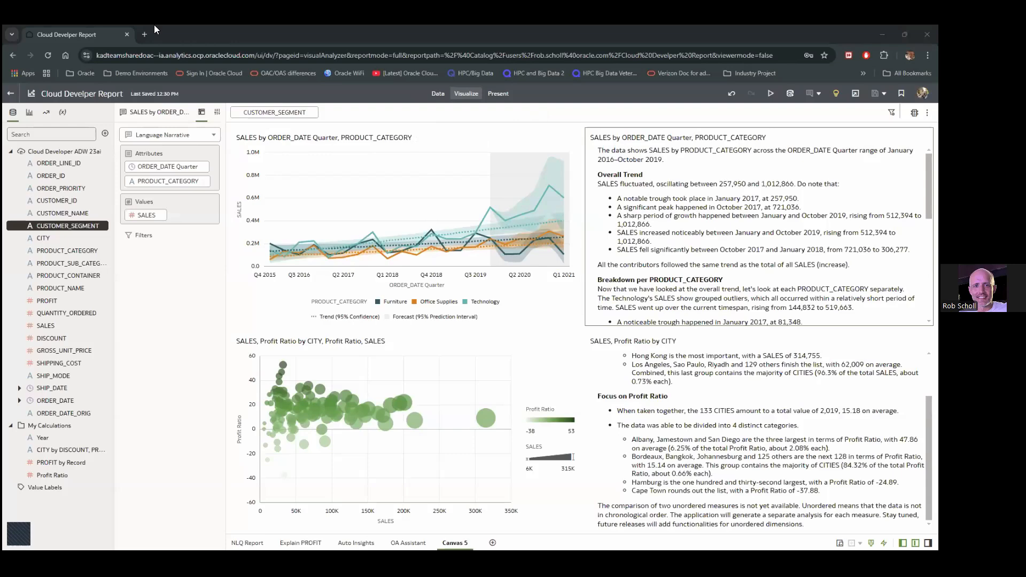
Switch to the retail dashboard and scroll down through all its charts, then back up
key(alt+Tab)
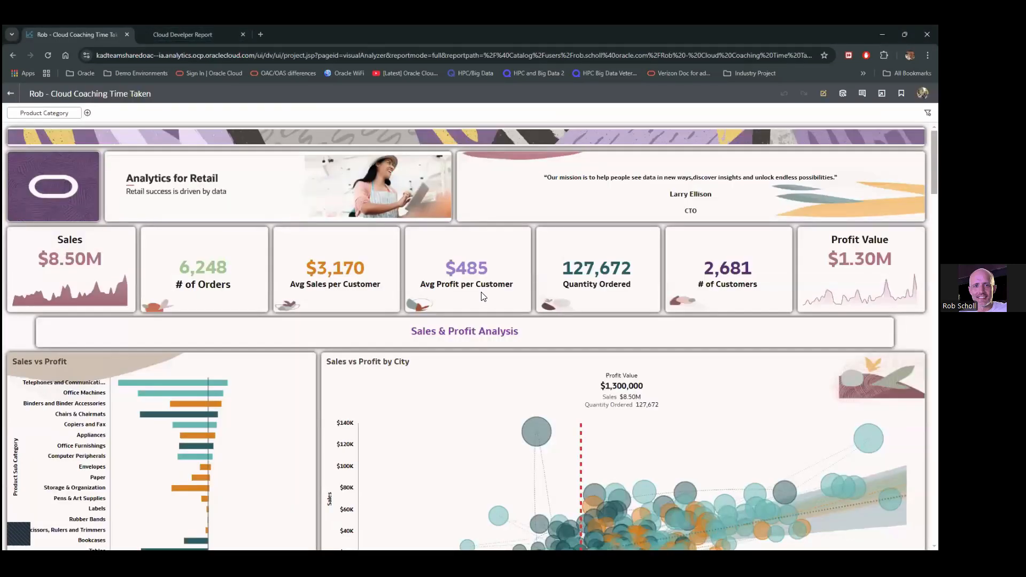
mouse_move(482, 292)
scroll(474, 333, down, 3)
scroll(419, 322, down, 5)
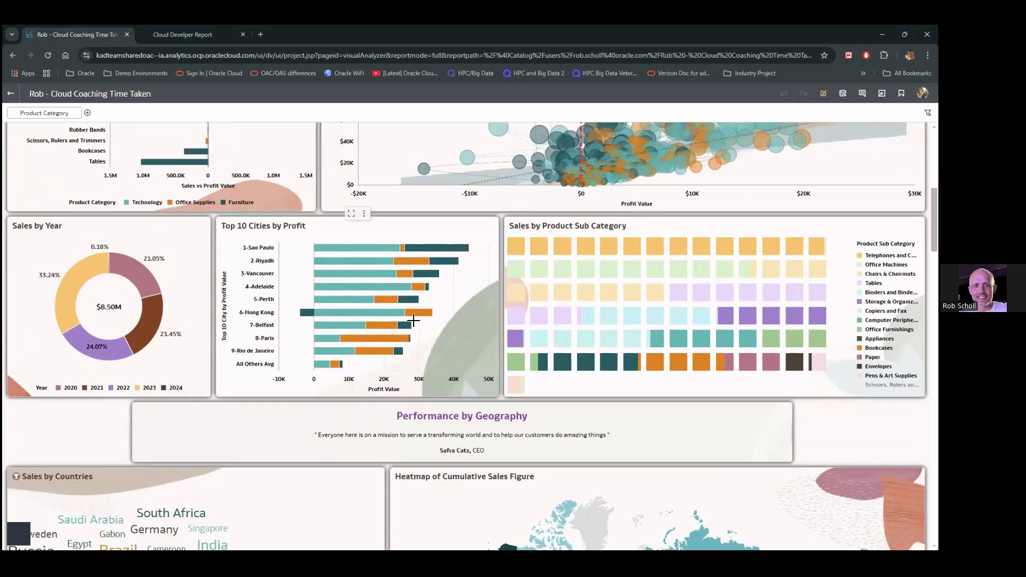
scroll(434, 321, down, 4)
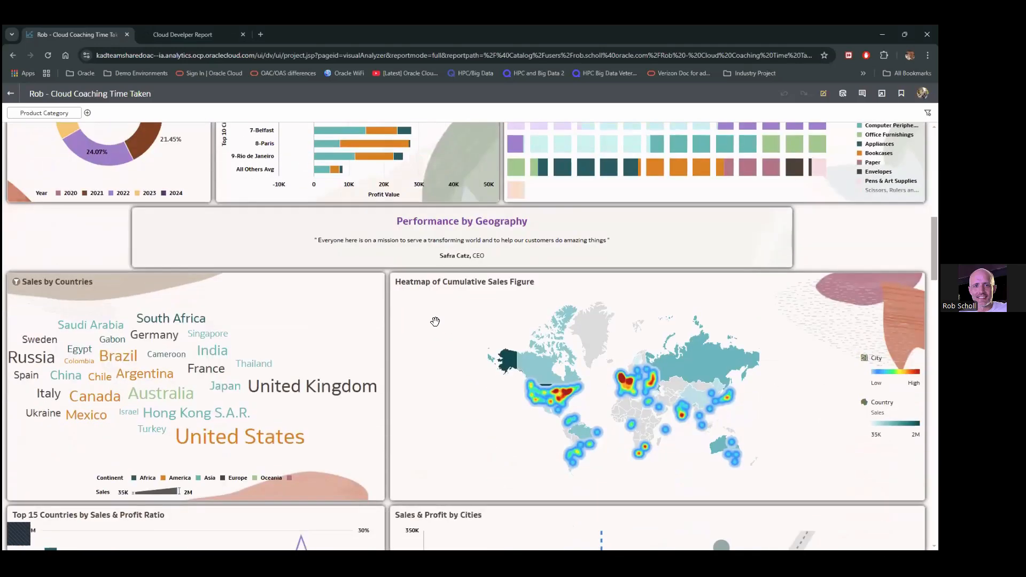
scroll(435, 321, down, 2)
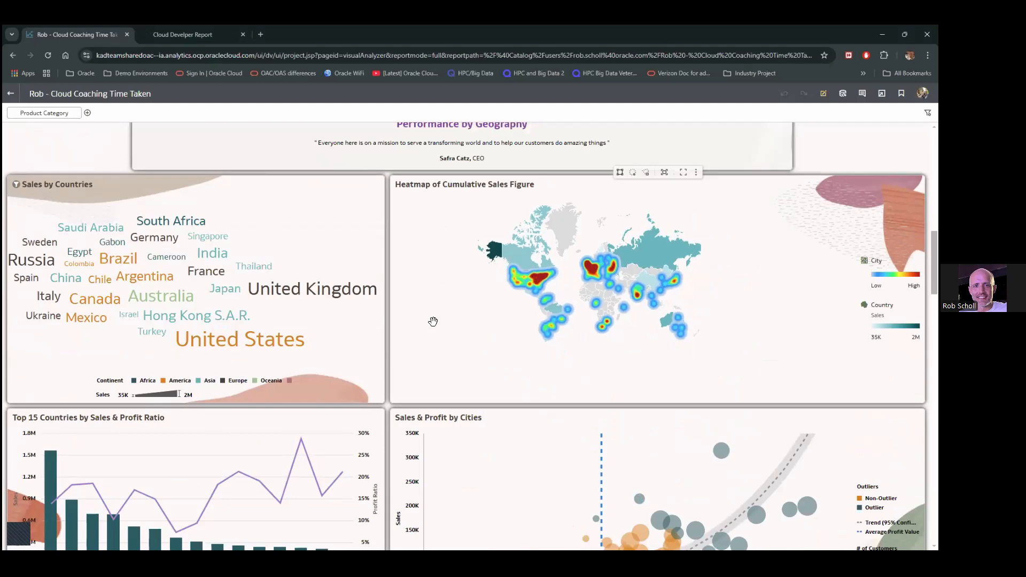
scroll(483, 441, down, 1)
scroll(484, 441, down, 9)
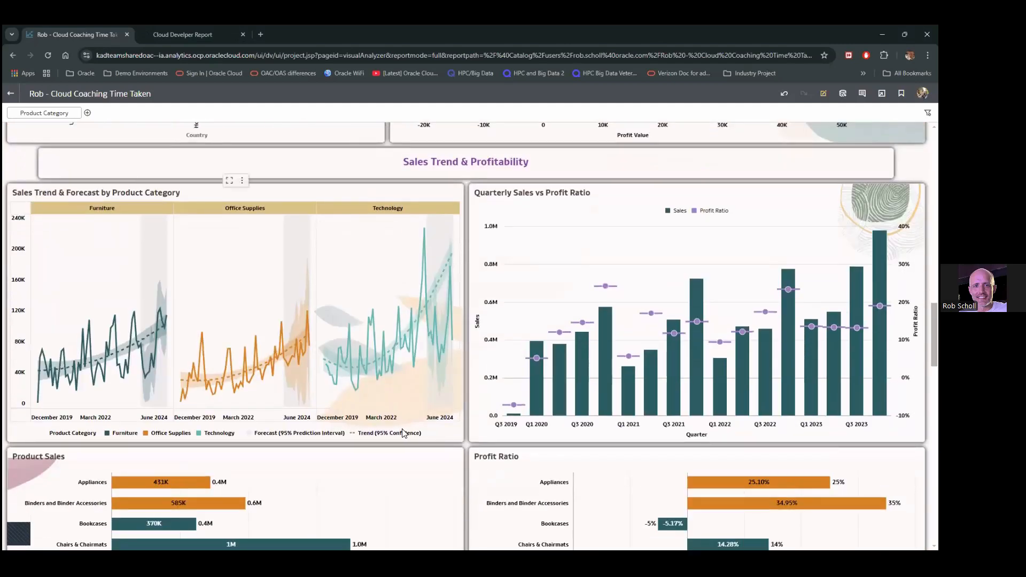
scroll(402, 430, down, 5)
scroll(402, 433, down, 2)
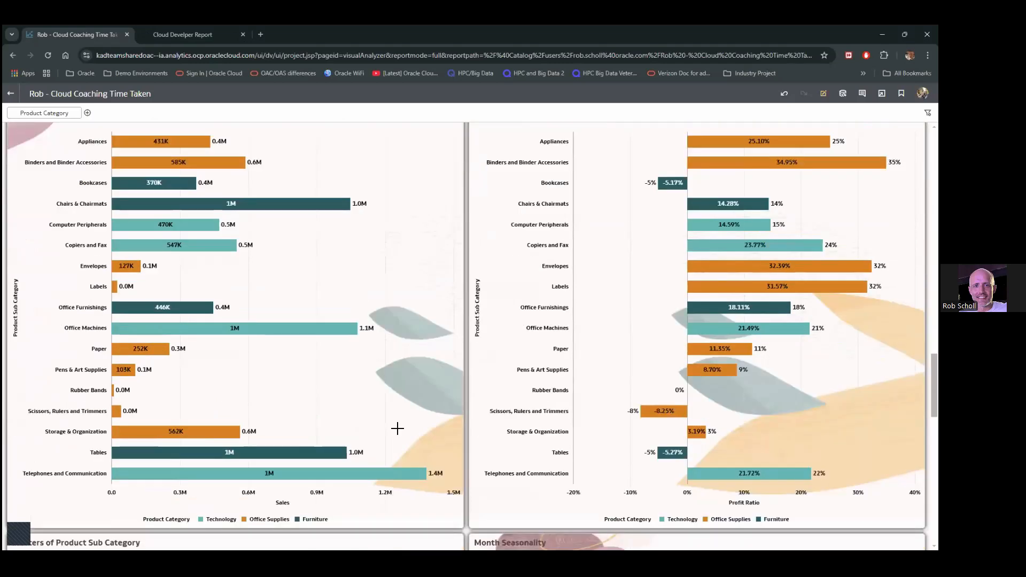
scroll(396, 429, down, 4)
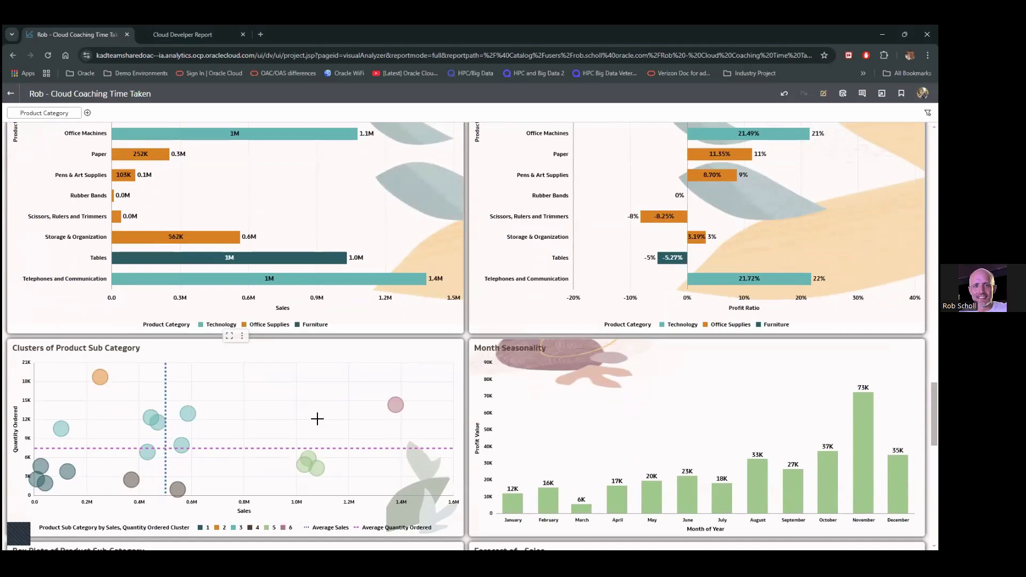
scroll(317, 418, down, 6)
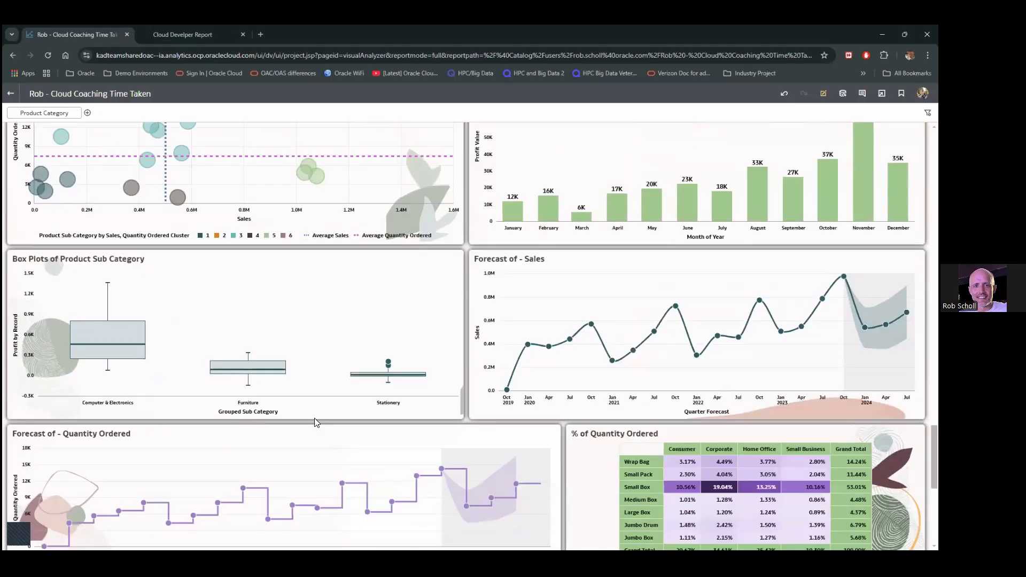
scroll(317, 423, down, 8)
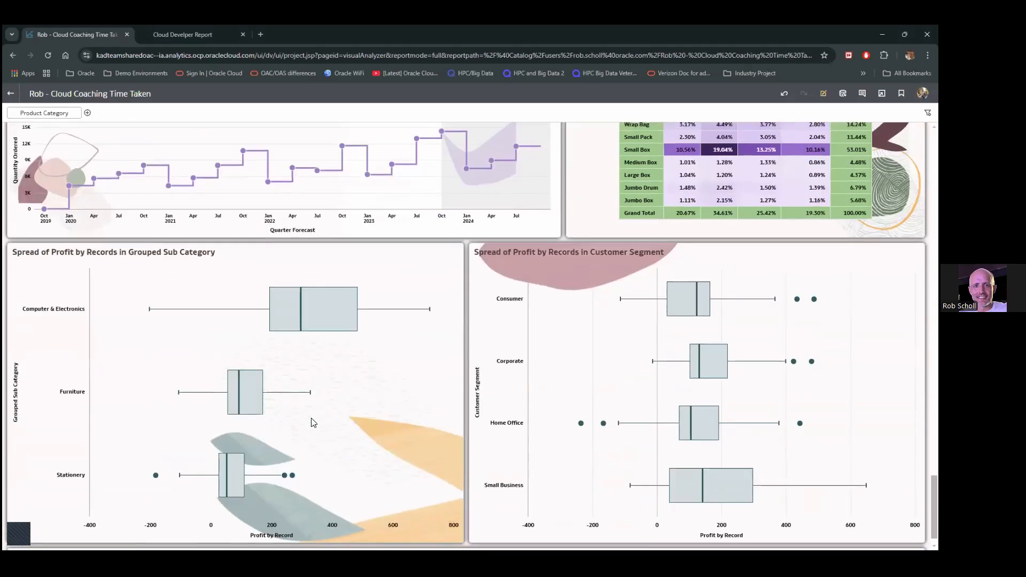
scroll(313, 423, up, 13)
scroll(312, 423, up, 15)
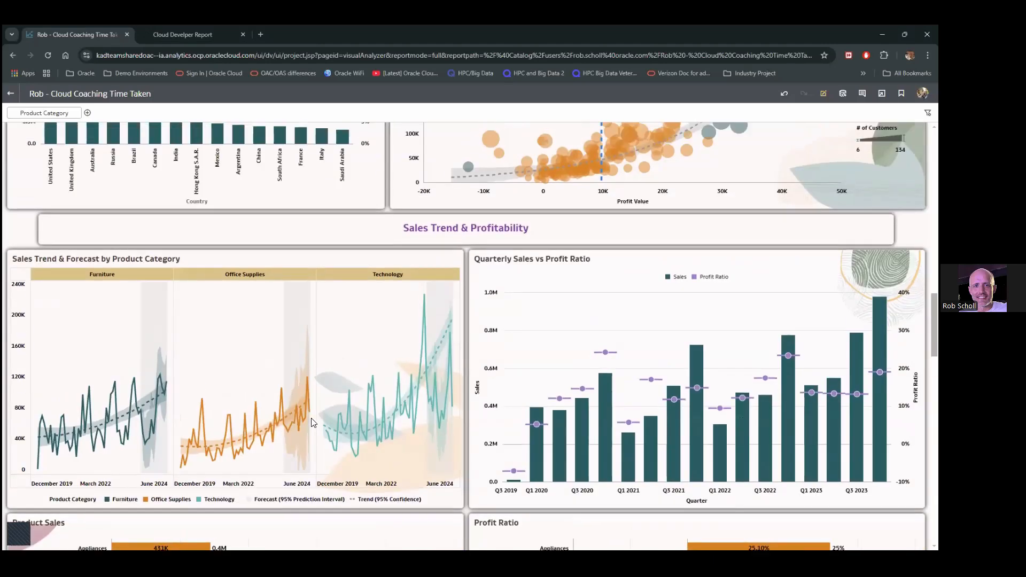
scroll(313, 423, up, 15)
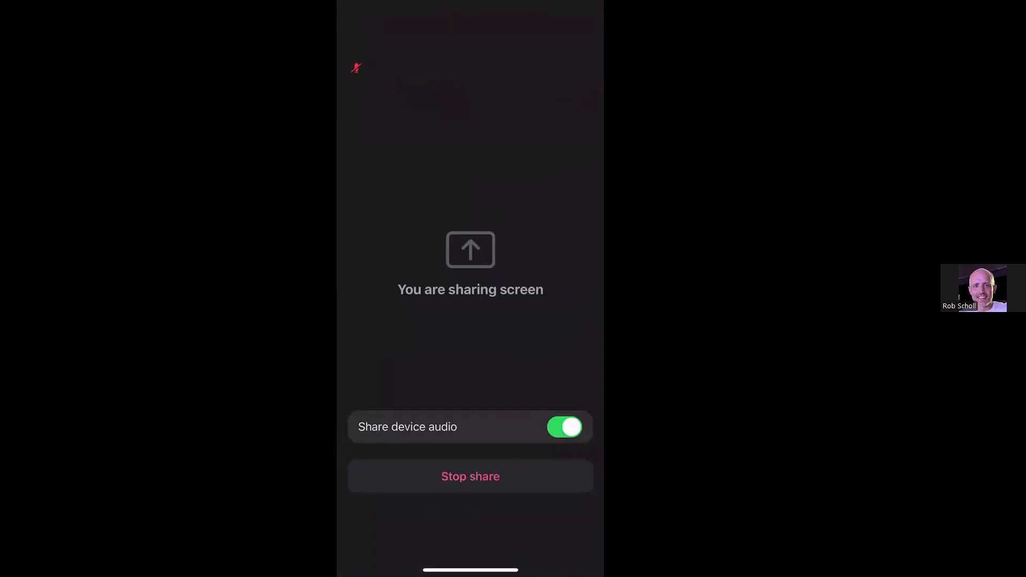
Unmute the Zoom audio and launch Oracle Analytics from the phone's Oracle folder
click(383, 59)
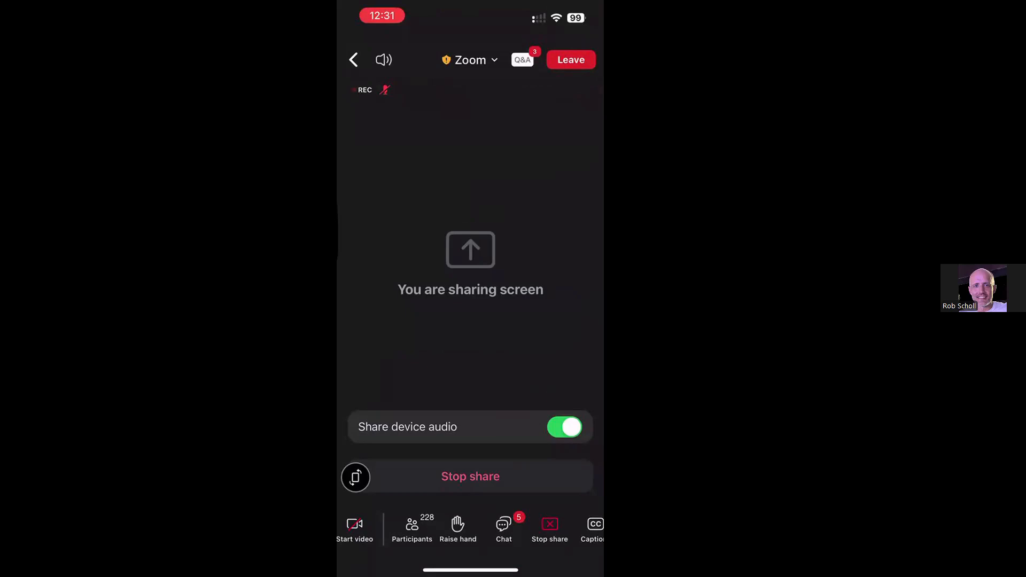
key(XF86AudioLowerVolume)
key(XF86AudioLowerVolume)
drag(470, 570, 481, 427)
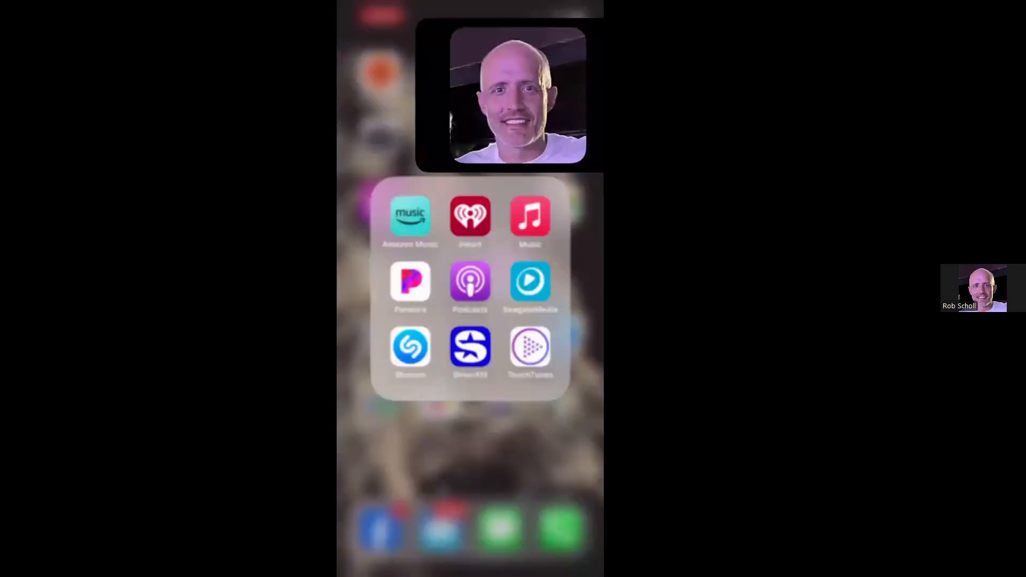
click(470, 454)
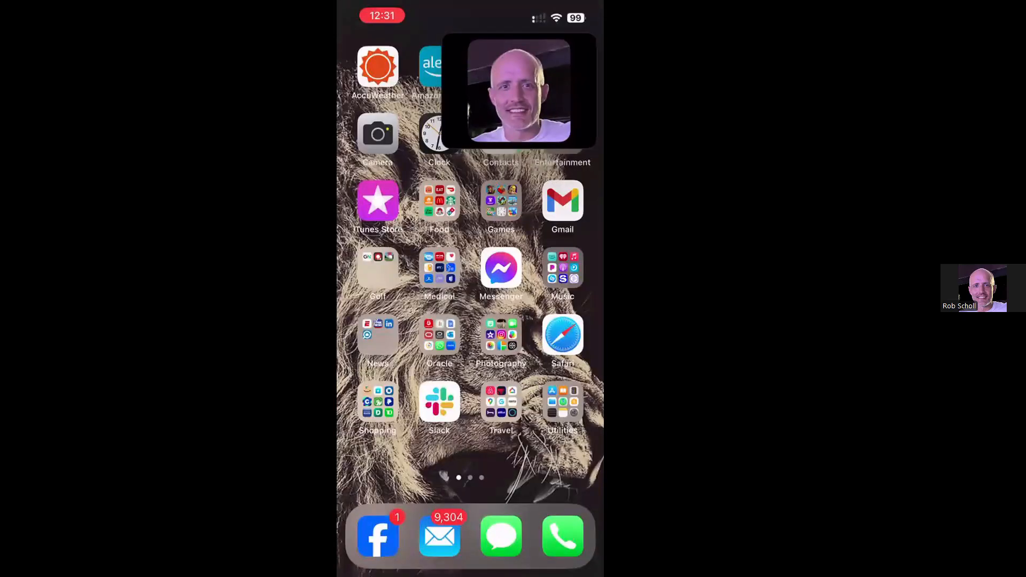
click(439, 335)
click(470, 279)
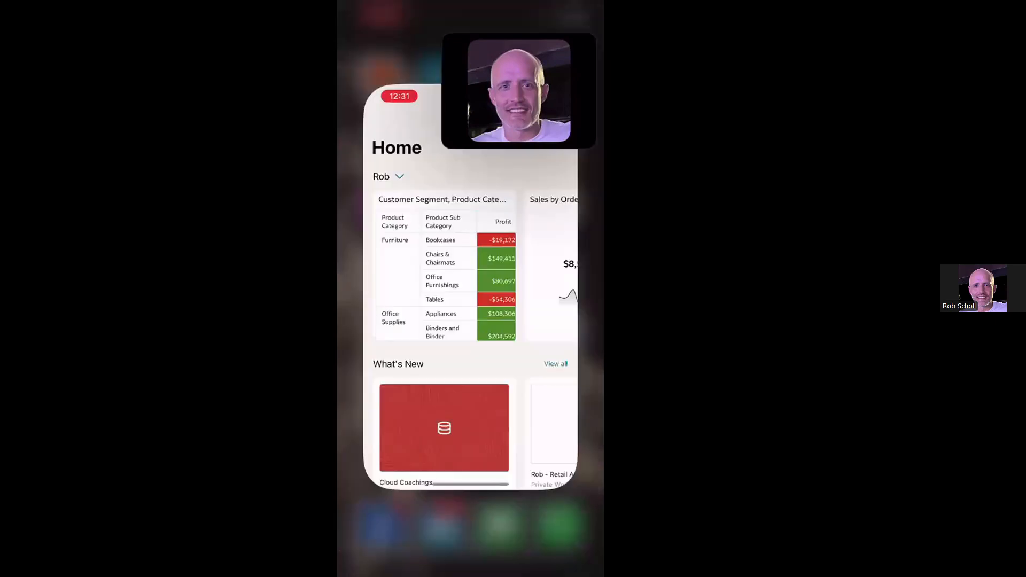
Tuck away the meeting video and refresh Home to show Cloud Develper Report
drag(518, 91, 594, 107)
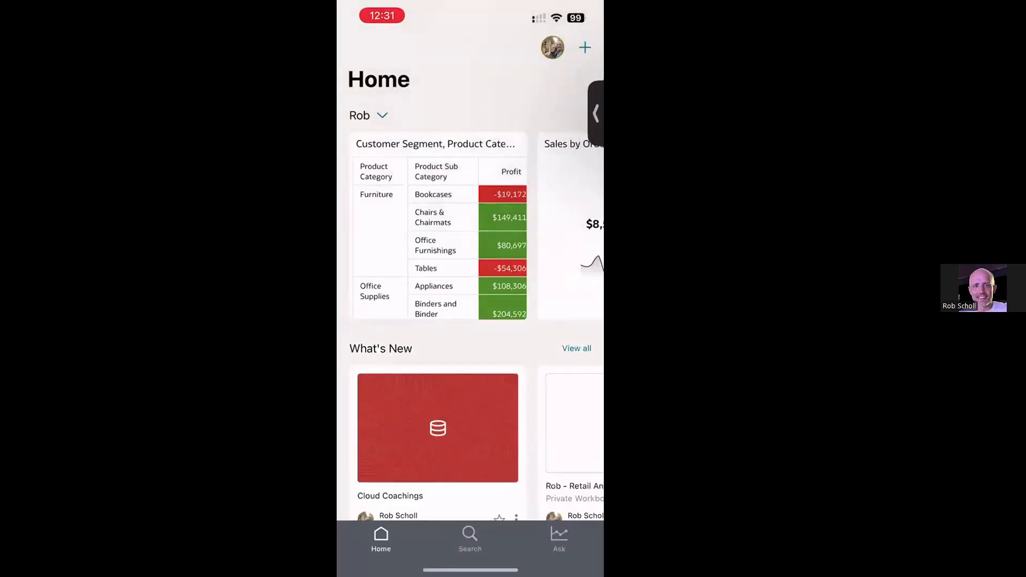
scroll(470, 342, down, 1)
scroll(471, 342, down, 4)
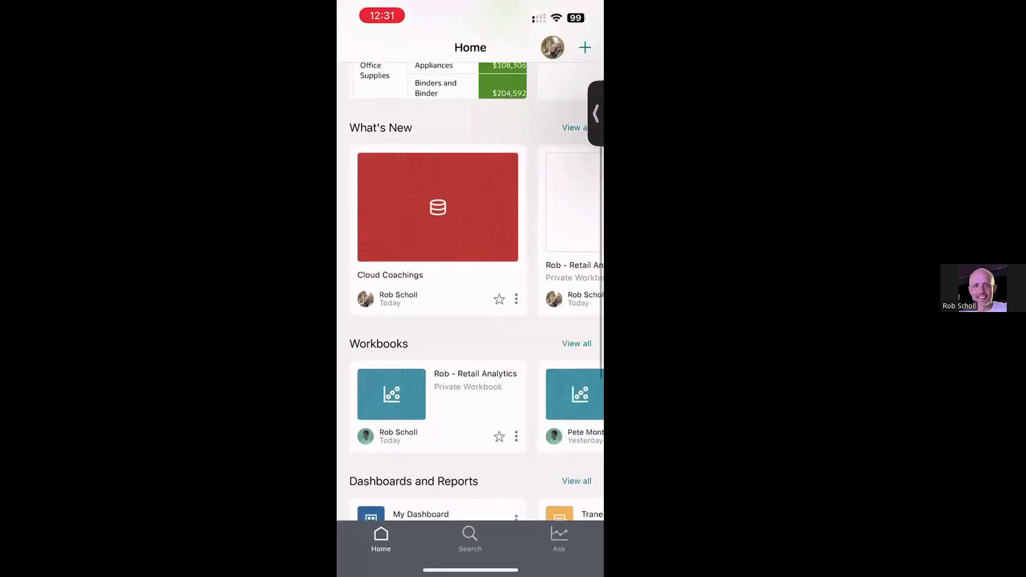
scroll(470, 289, up, 6)
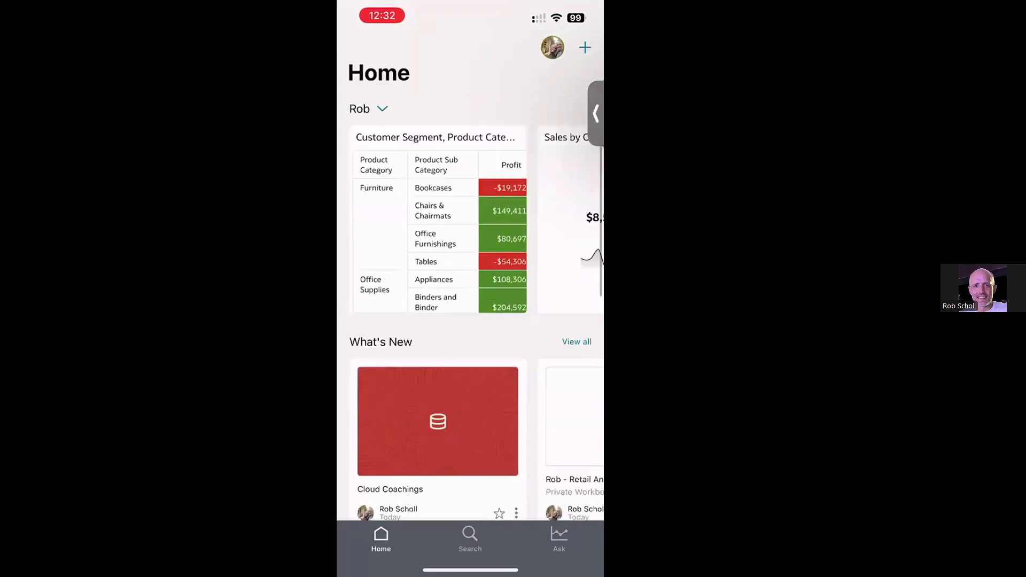
scroll(470, 289, down, 4)
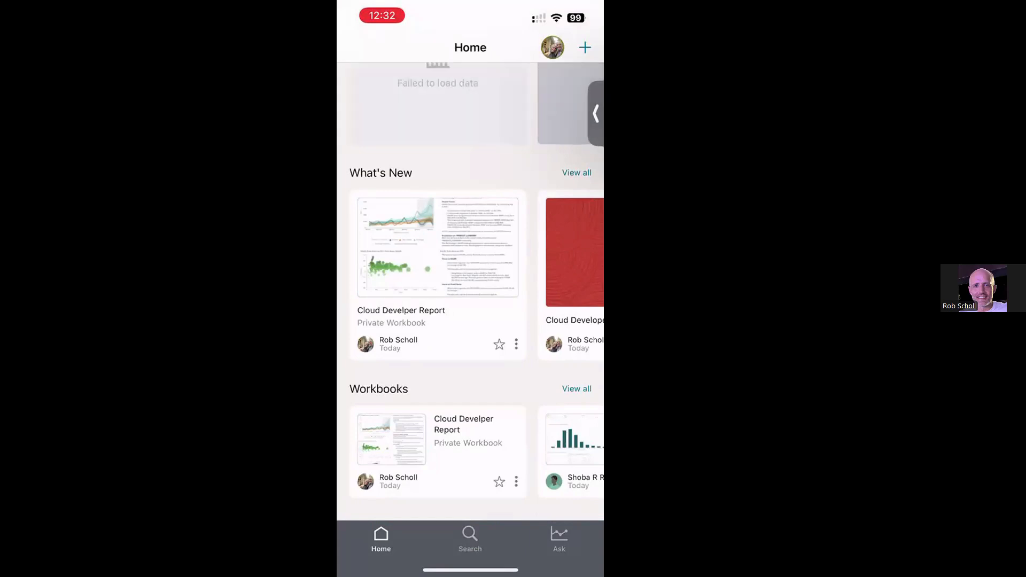
Choose Listen to Podcast from the Cloud Develper Report card's menu
click(516, 344)
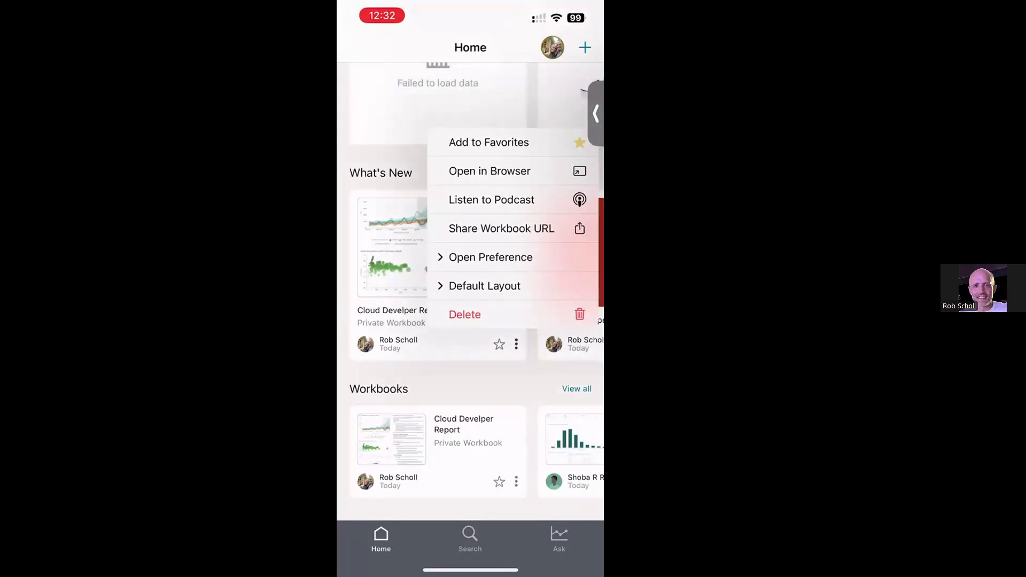
click(491, 199)
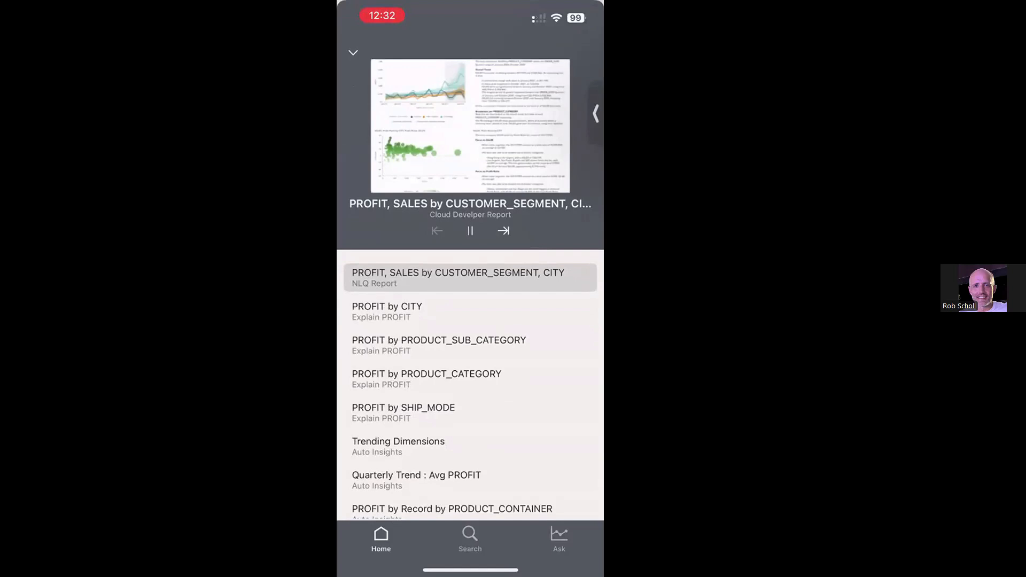
Pause the podcast and play the SALES, PROFIT by ORDER_DATE Quarter (Quarter) track
click(470, 230)
scroll(470, 385, down, 10)
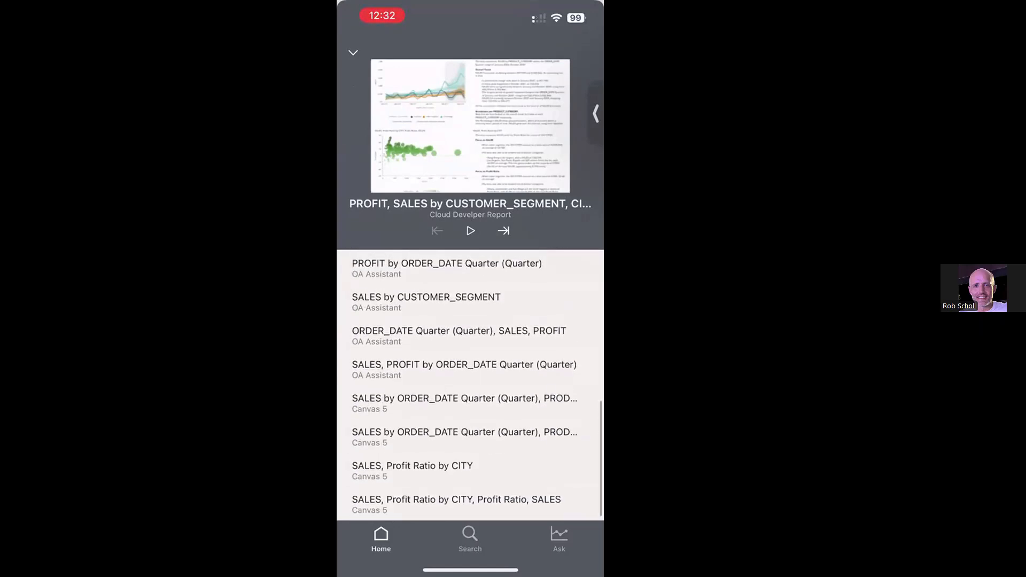
click(459, 369)
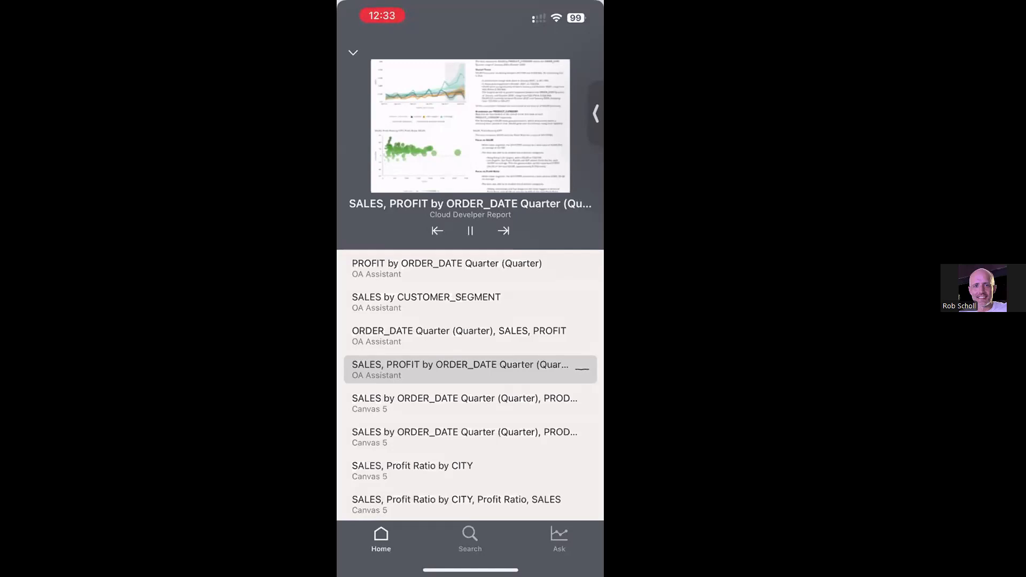
Play then pause the second Canvas 5 sales-by-quarter track, and return to the desktop workbook
click(471, 231)
scroll(473, 383, down, 2)
click(470, 437)
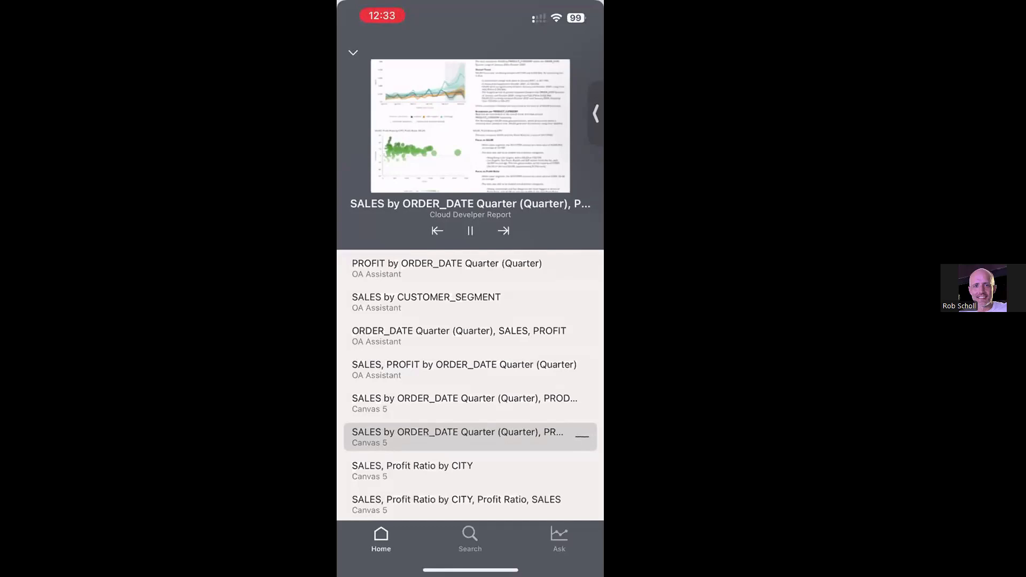
click(470, 231)
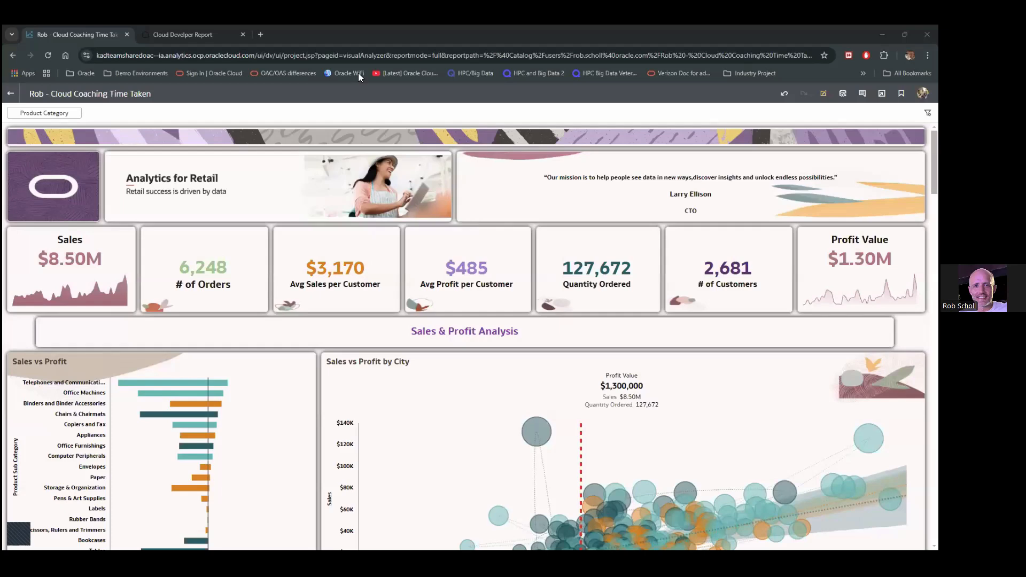
click(225, 33)
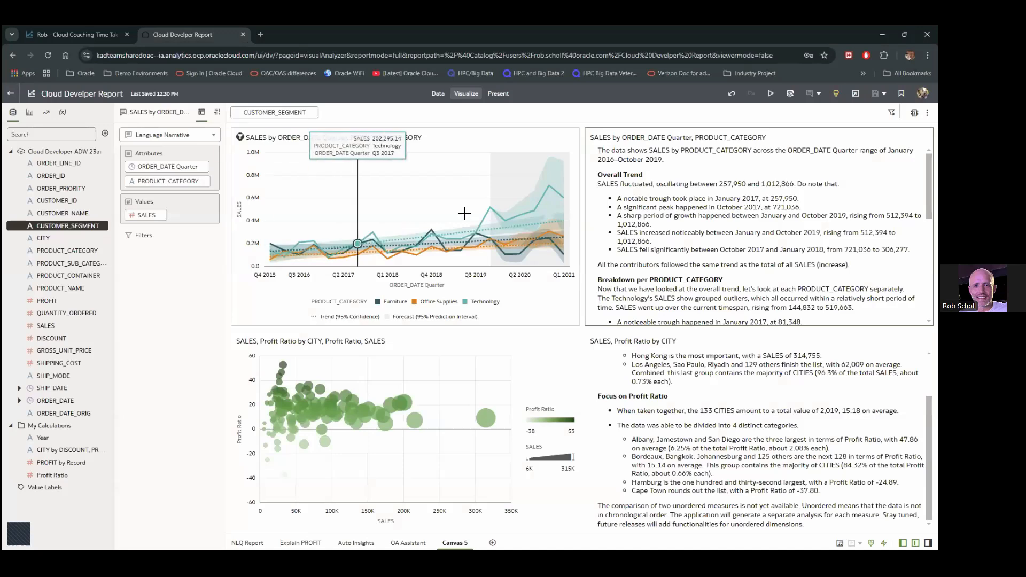